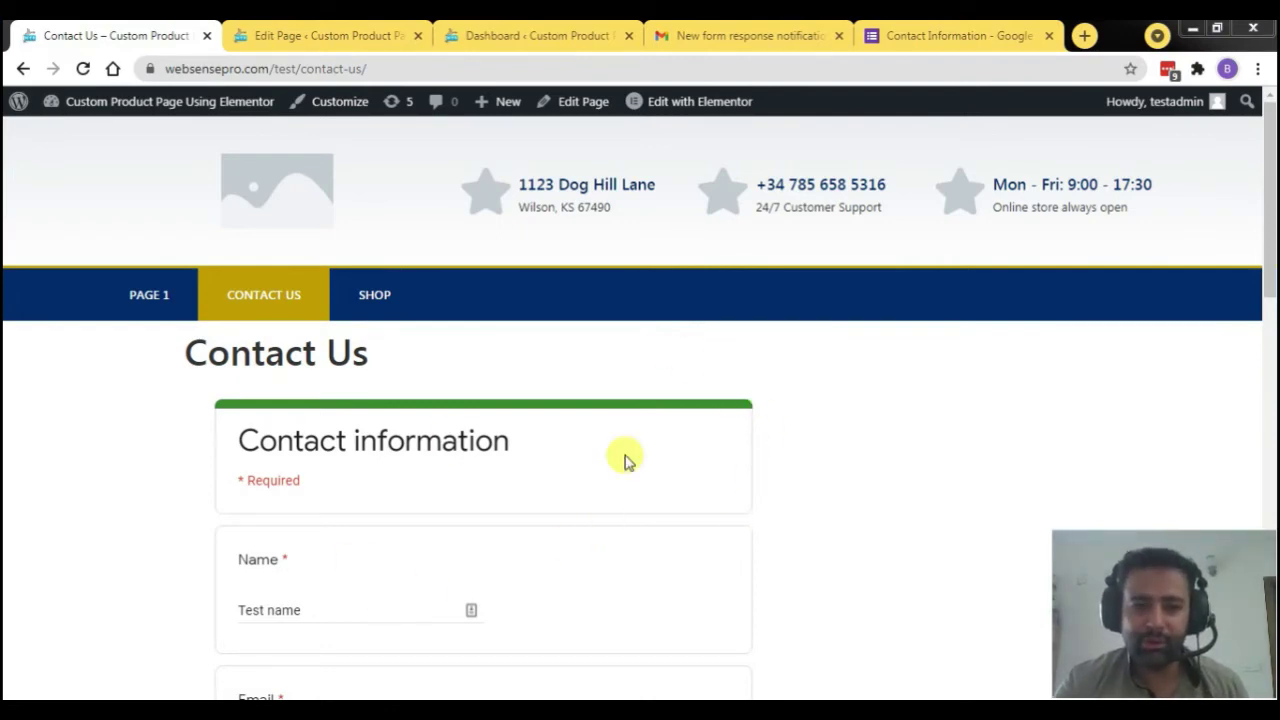
Review the test entries in the Contact Us page's embedded Google Form down to Submit.
scroll(785, 373, "down", 1)
scroll(785, 373, "down", 2)
scroll(785, 373, "up", 1)
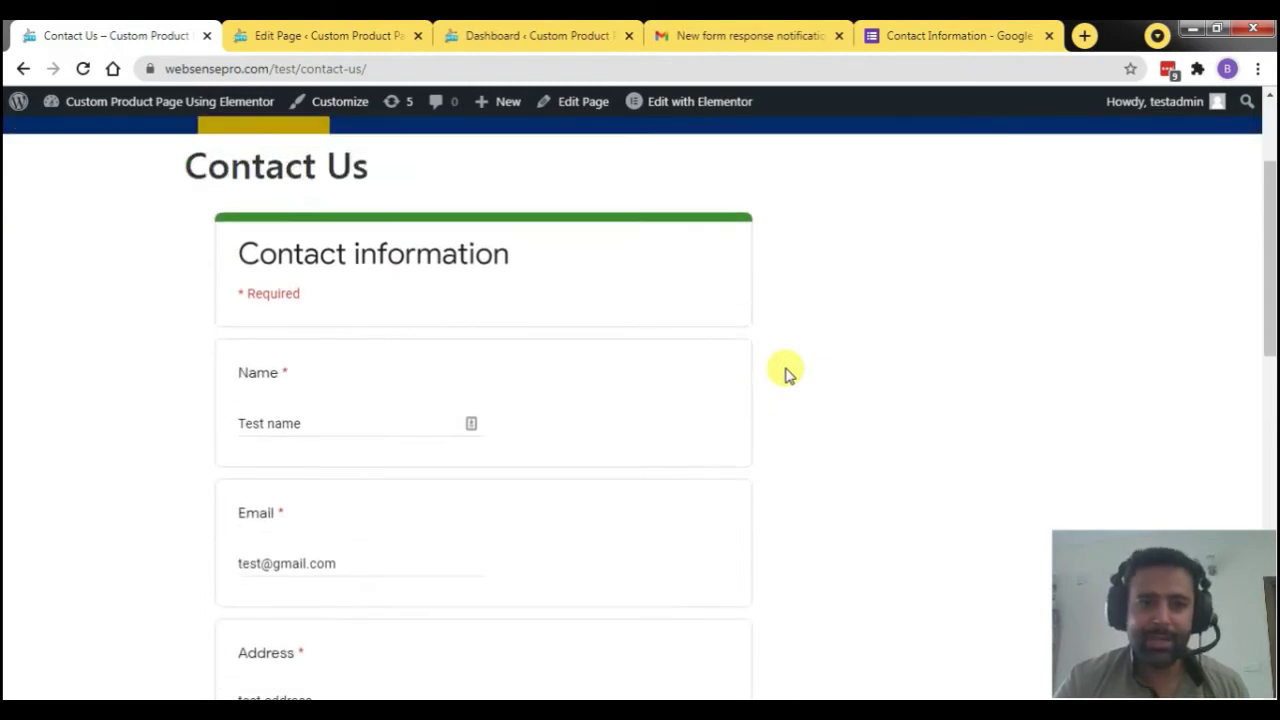
left_click_drag(225, 256, 537, 265)
left_click(582, 251)
scroll(585, 257, "down", 1)
scroll(585, 257, "down", 1)
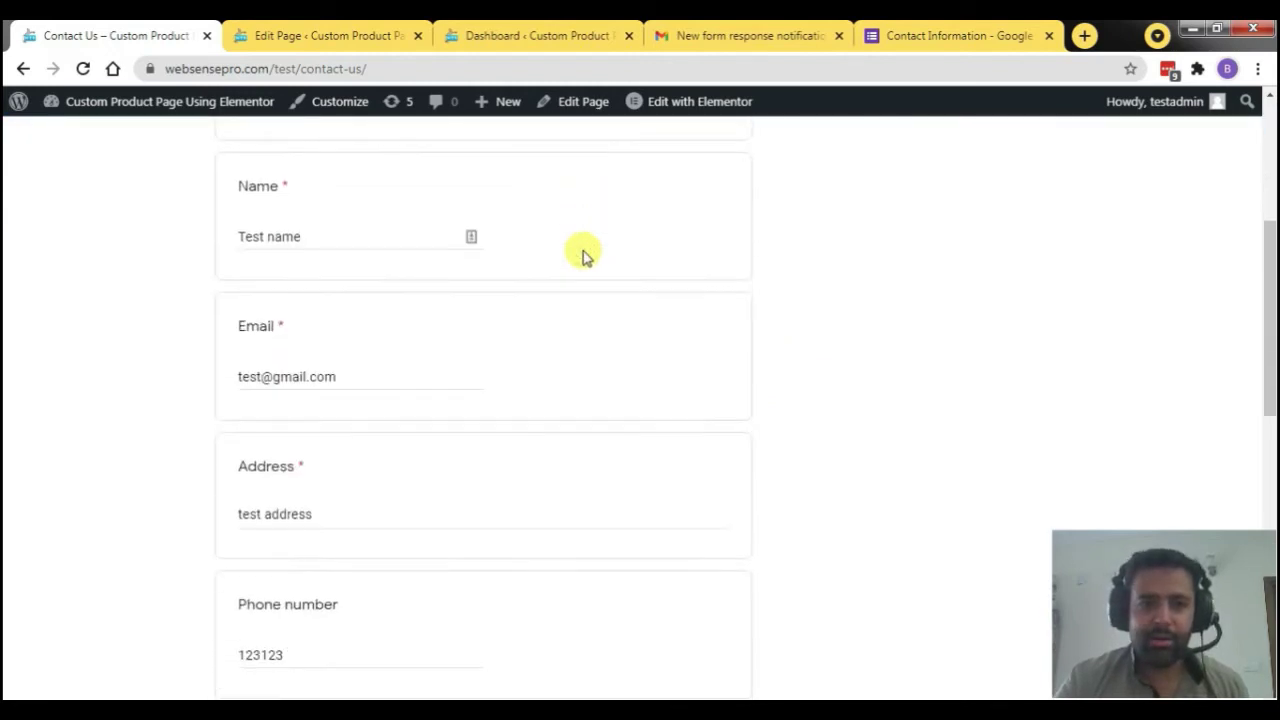
scroll(585, 257, "down", 1)
scroll(585, 257, "down", 1)
scroll(585, 257, "down", 1)
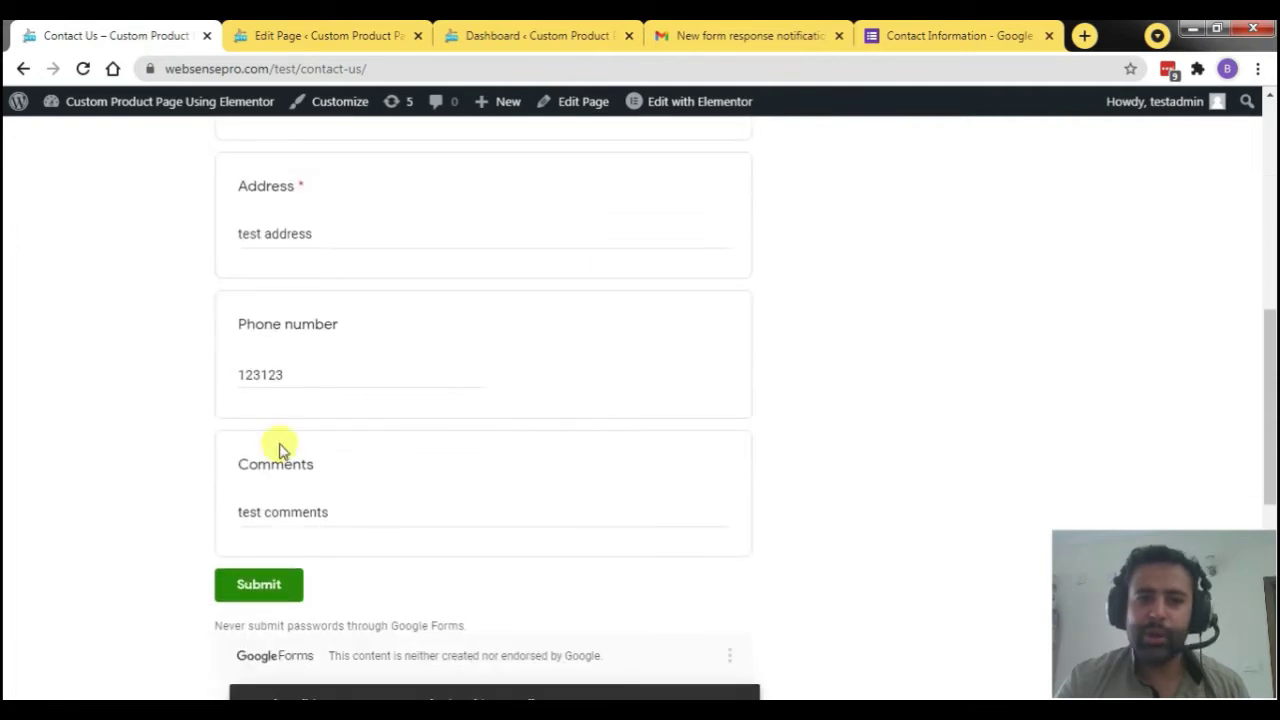
Review the test answers in the Gmail form-response notification and start an empty reply.
left_click(730, 40)
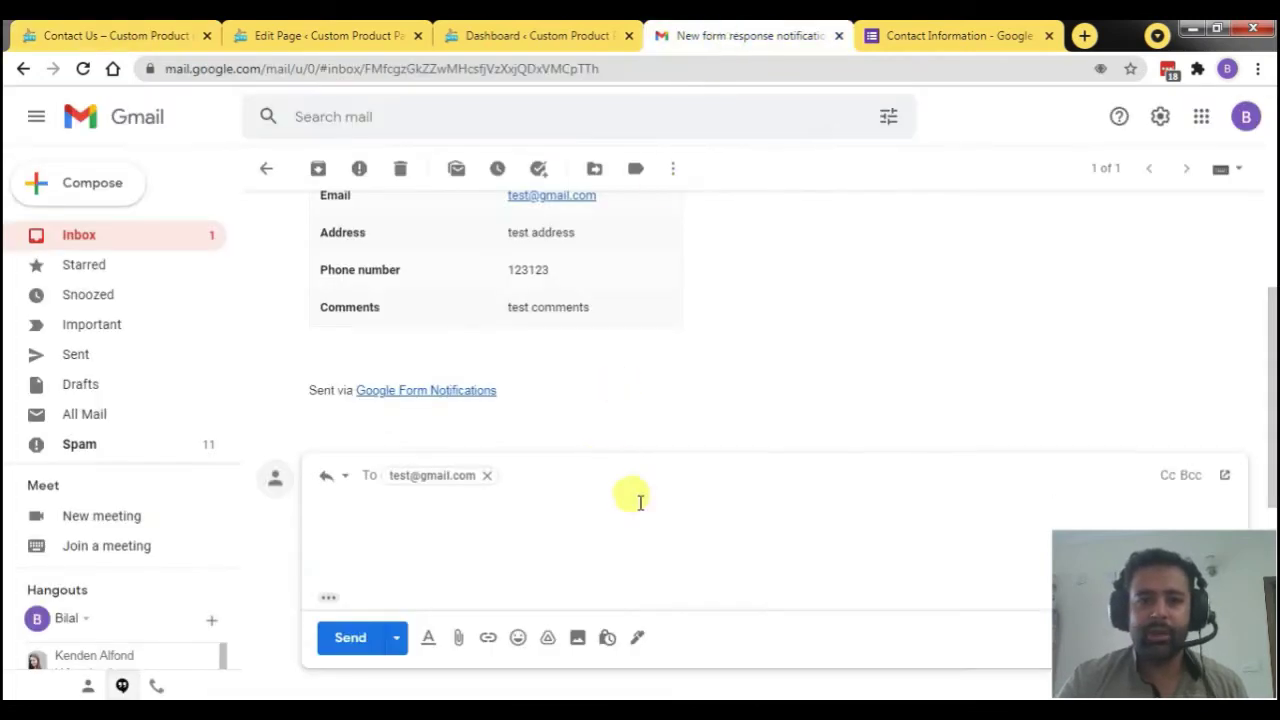
scroll(651, 400, "up", 1)
scroll(655, 400, "up", 1)
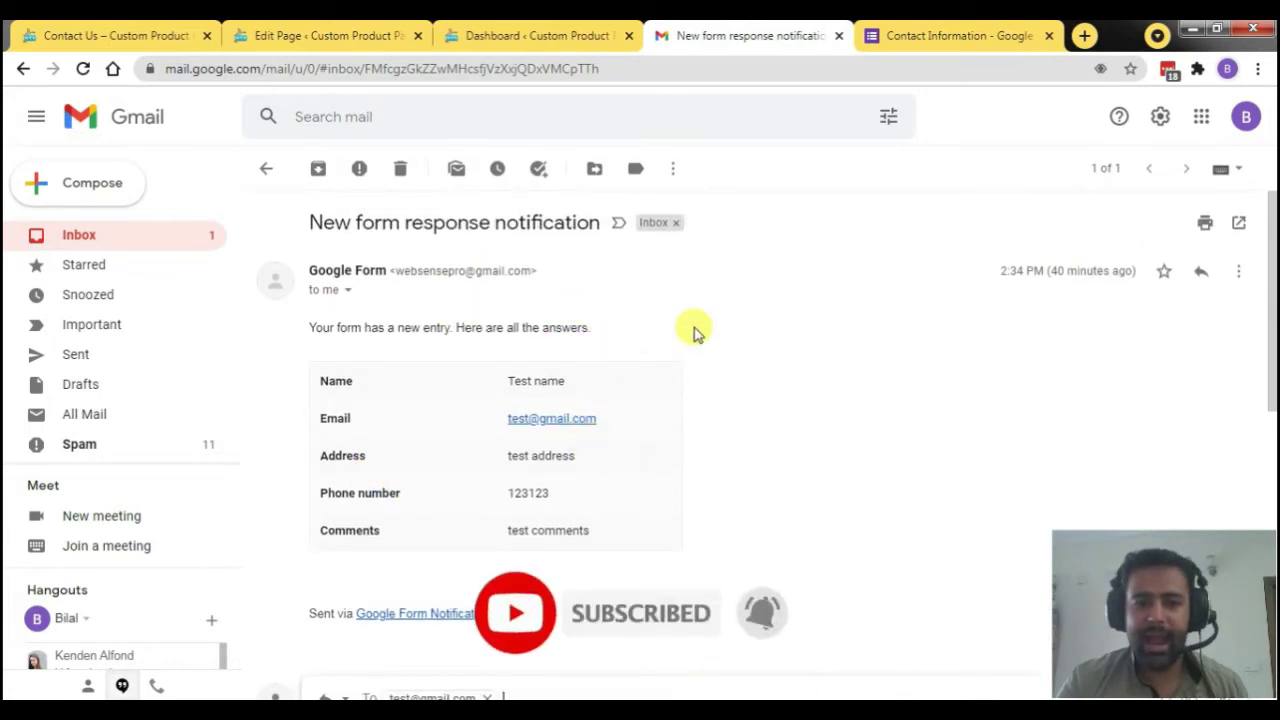
key("r")
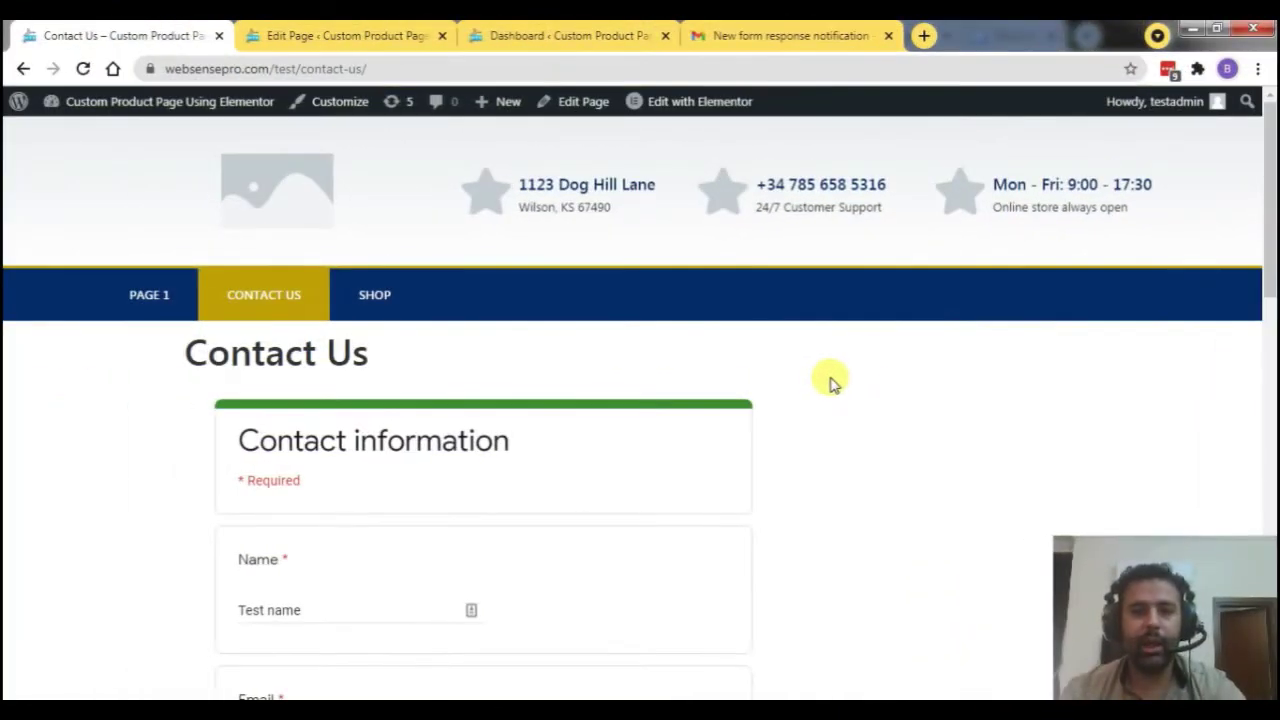
Search Google for 'Google forms' in a new tab and reach the Google Forms home.
left_click(924, 36)
type("Goo")
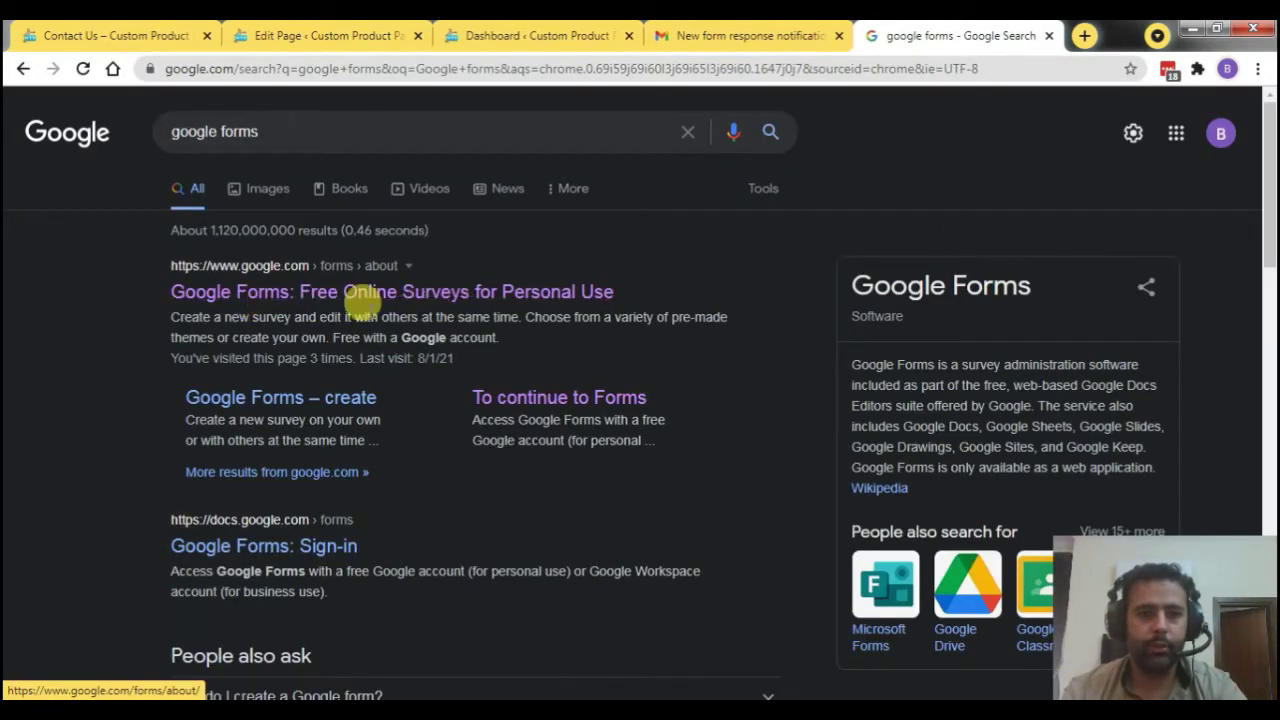
left_click(312, 300)
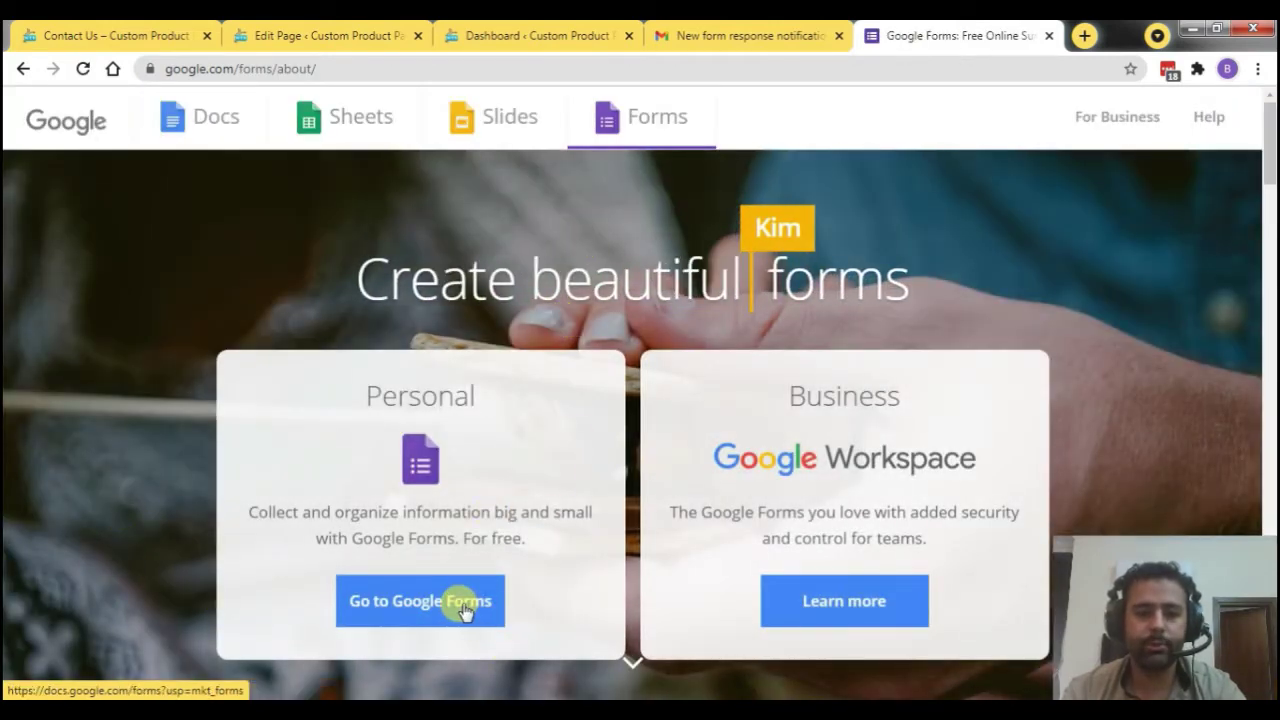
left_click(464, 611)
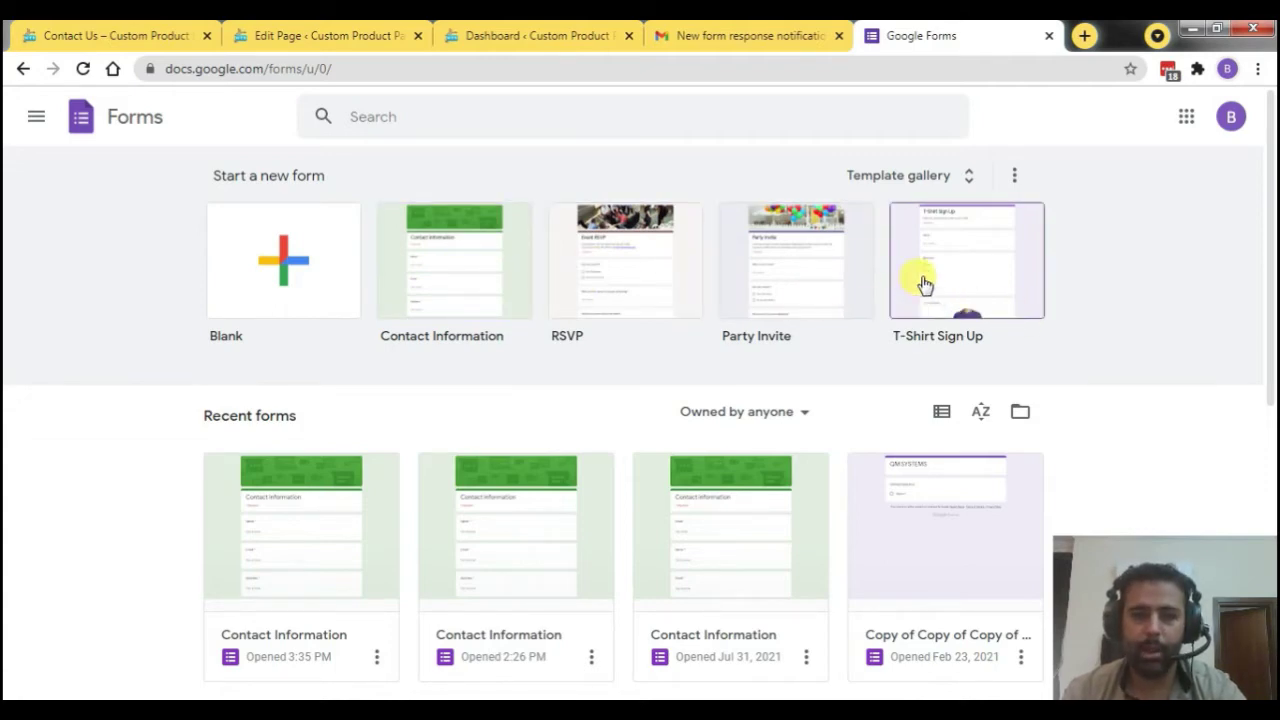
Create a new form from the Contact Information template and look over its questions.
left_click(445, 263)
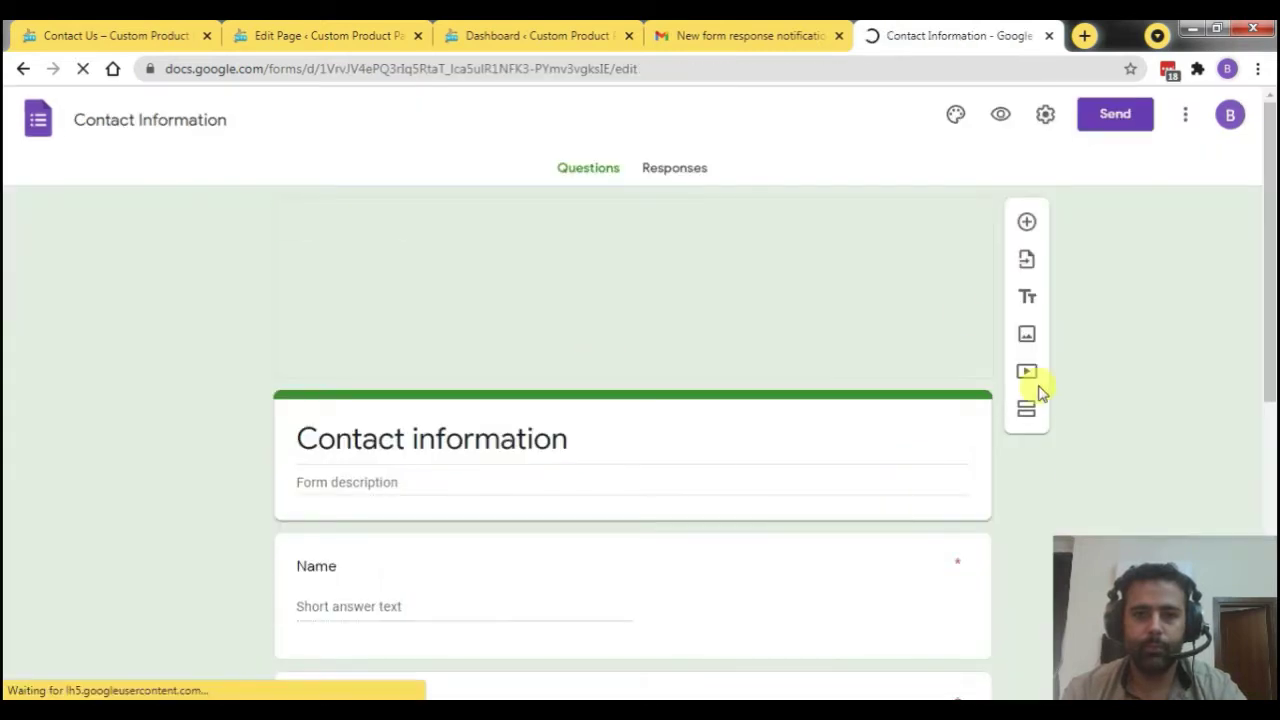
scroll(920, 263, "down", 3)
scroll(920, 265, "down", 2)
scroll(918, 275, "down", 1)
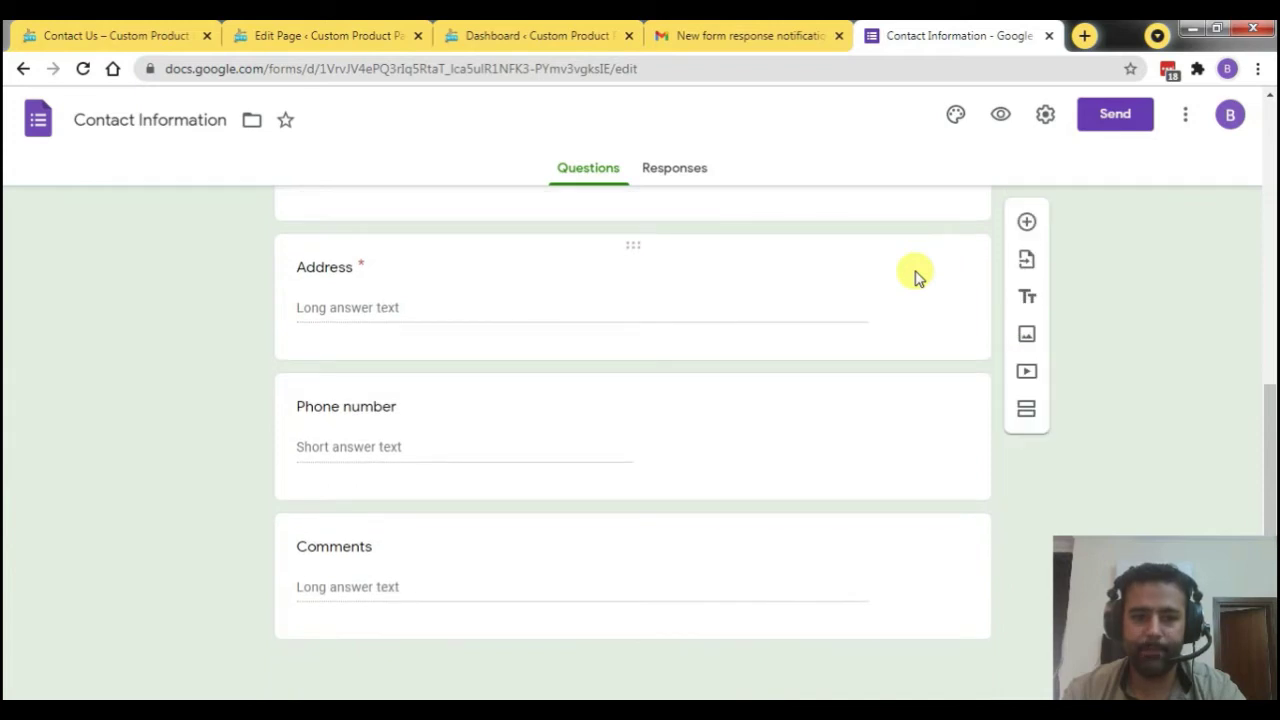
scroll(937, 406, "up", 4)
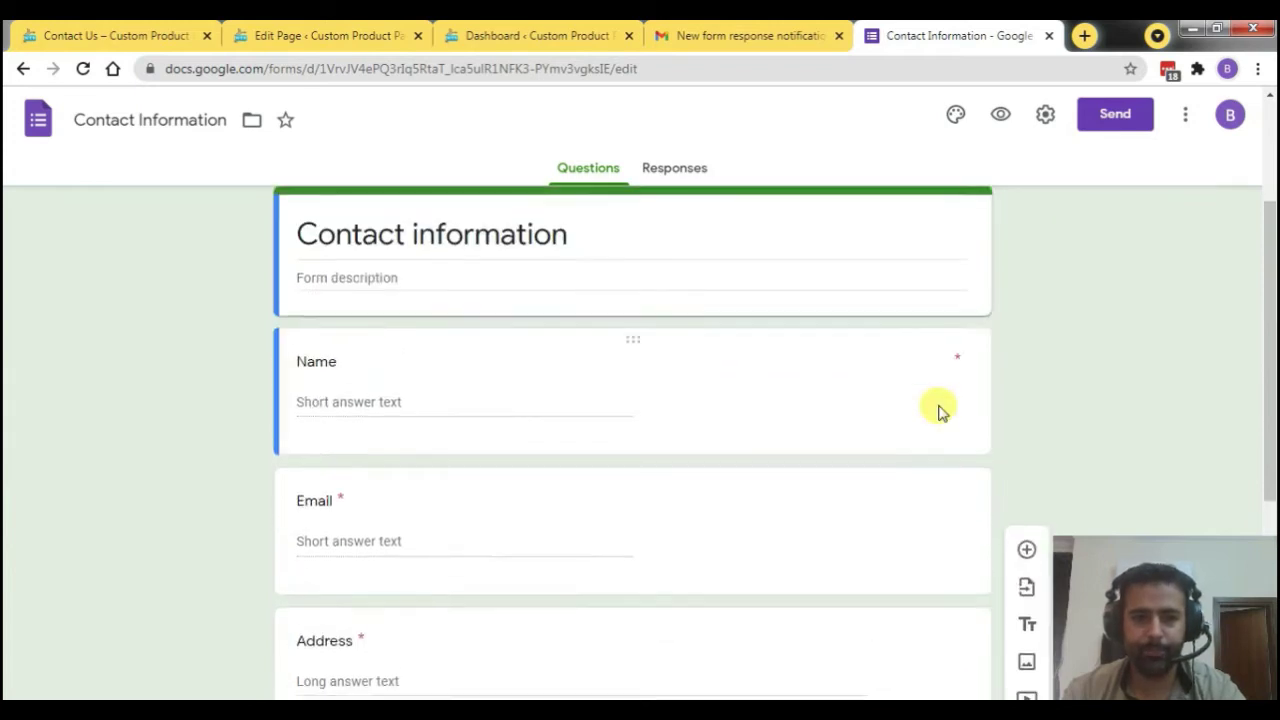
scroll(918, 308, "up", 2)
scroll(918, 308, "down", 3)
scroll(914, 306, "down", 2)
scroll(914, 306, "down", 1)
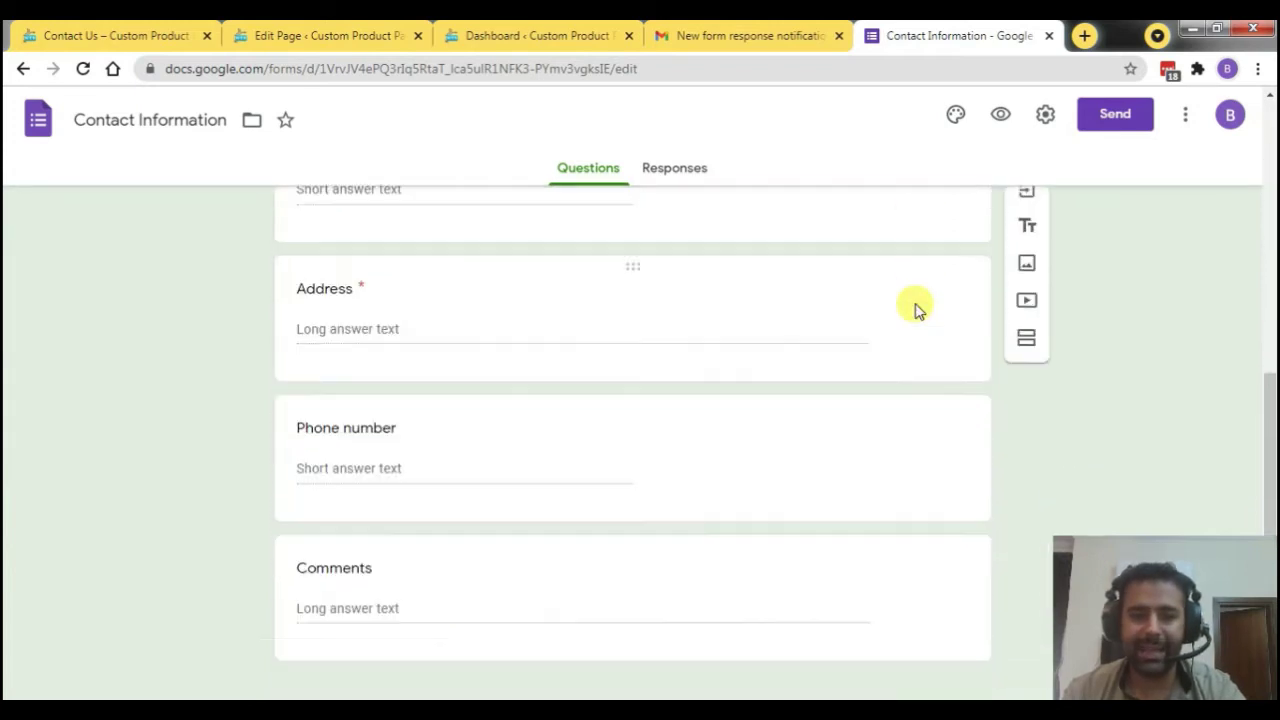
Delete the template's Comments question.
left_click(606, 529)
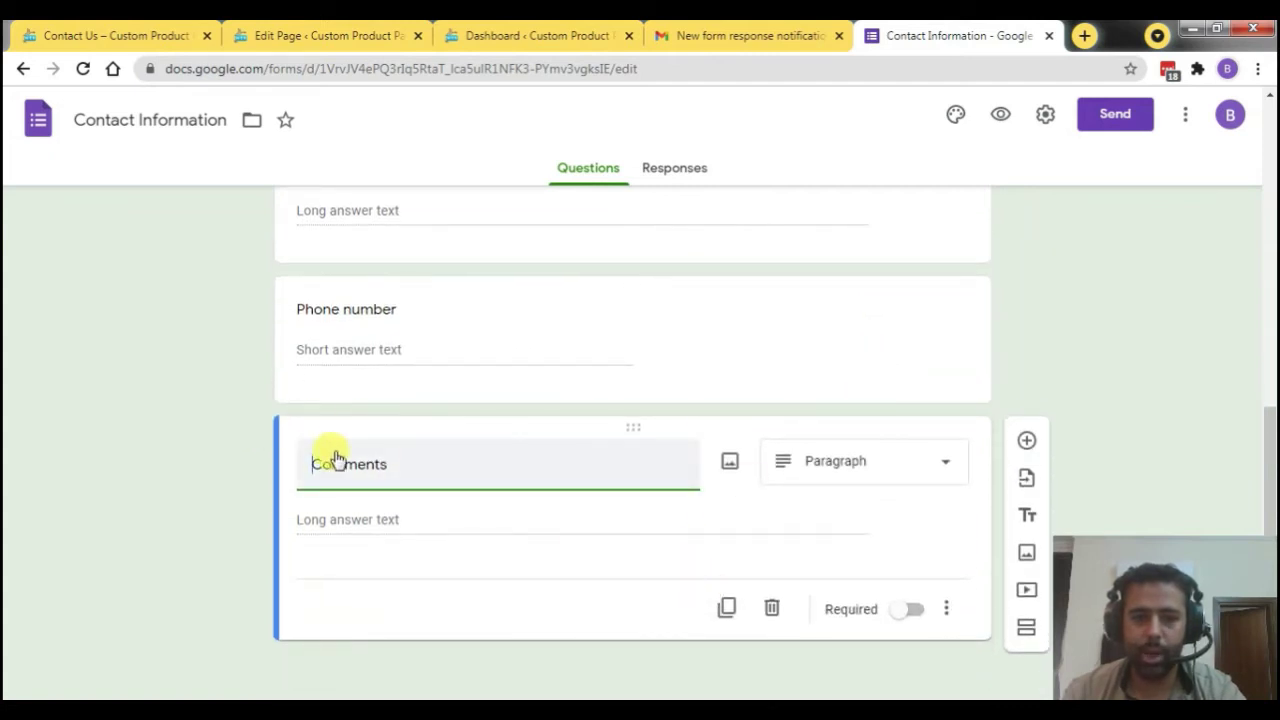
left_click(772, 608)
scroll(680, 415, "up", 3)
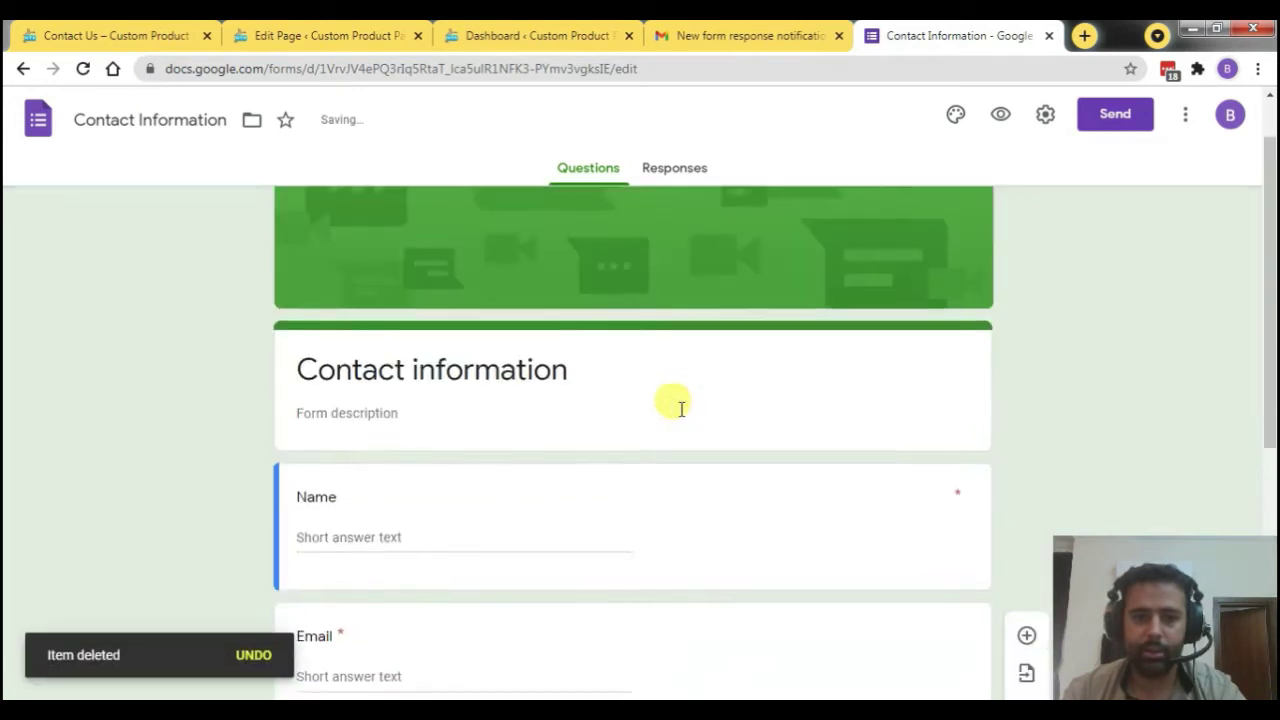
scroll(680, 415, "down", 3)
scroll(680, 415, "up", 2)
scroll(680, 415, "down", 1)
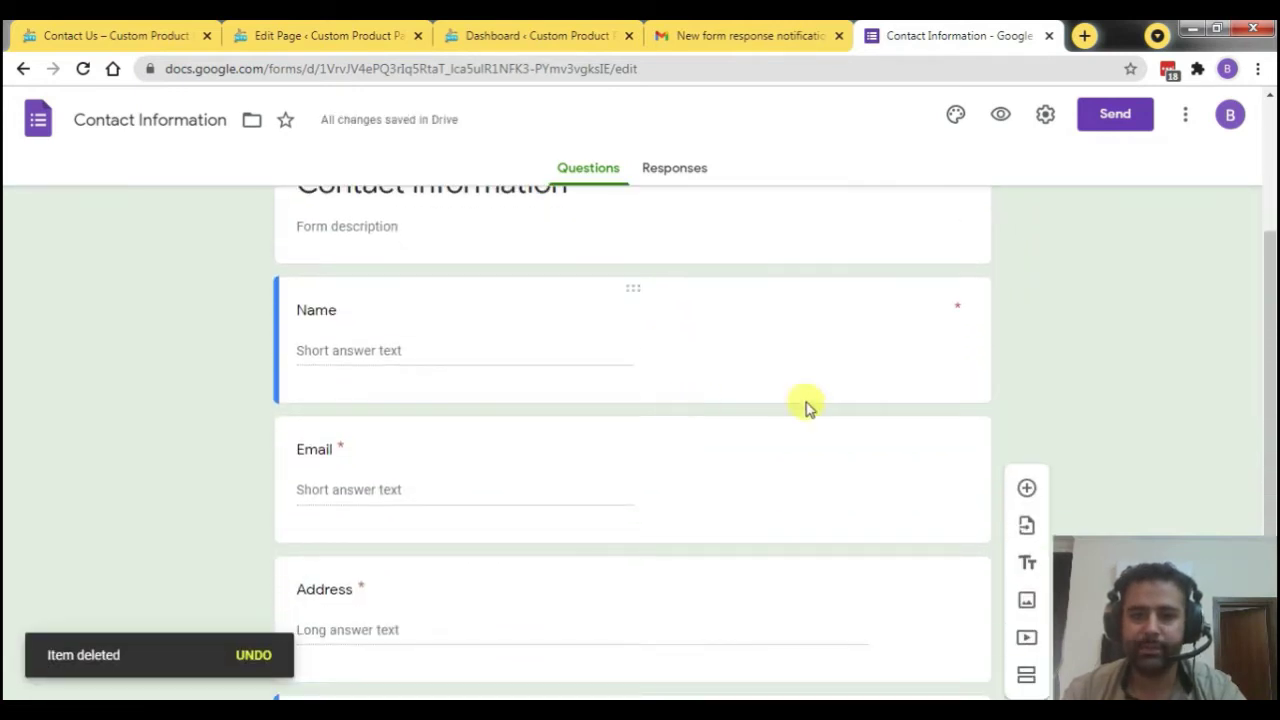
Add a short-answer question titled 'Comments' after Phone number.
left_click(1025, 490)
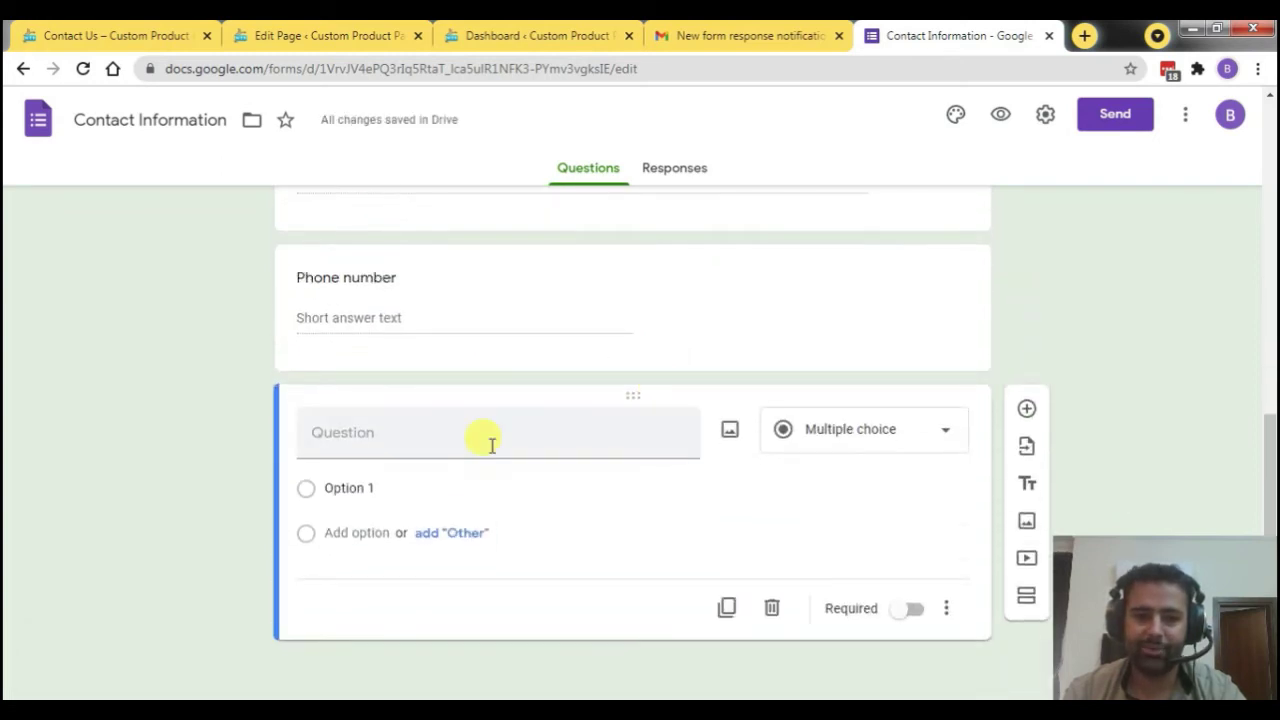
left_click(861, 448)
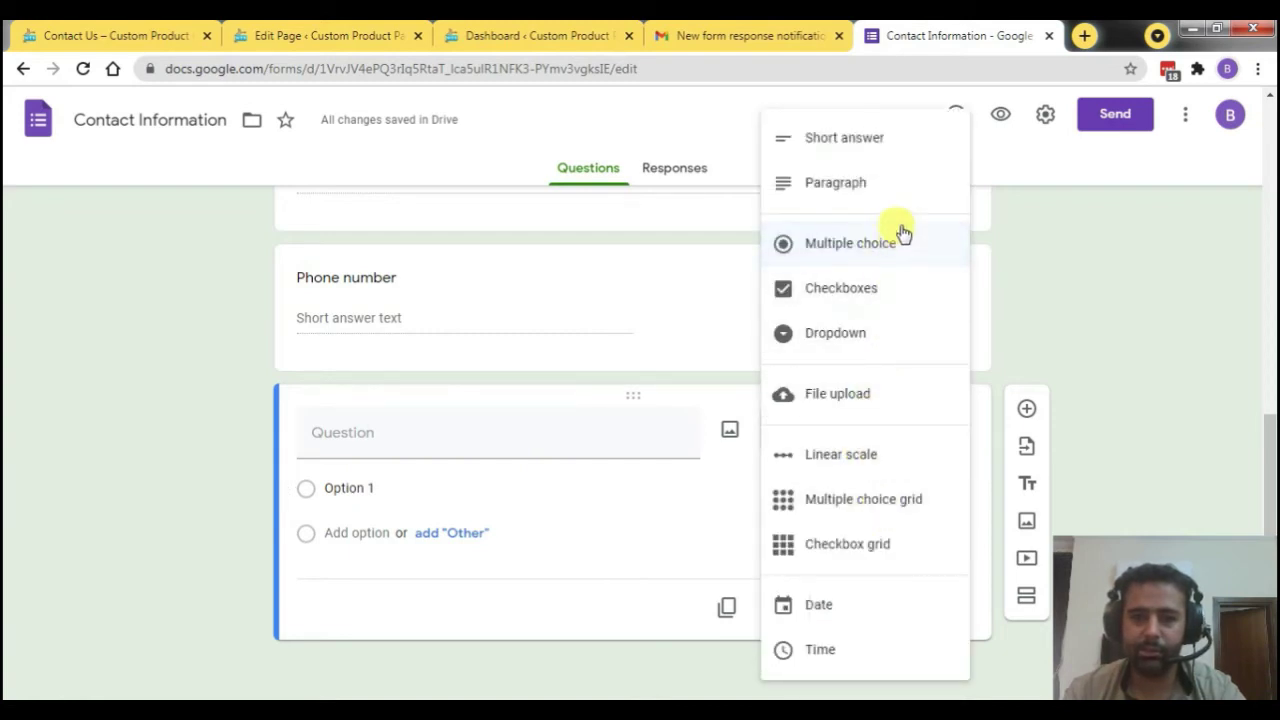
left_click(874, 148)
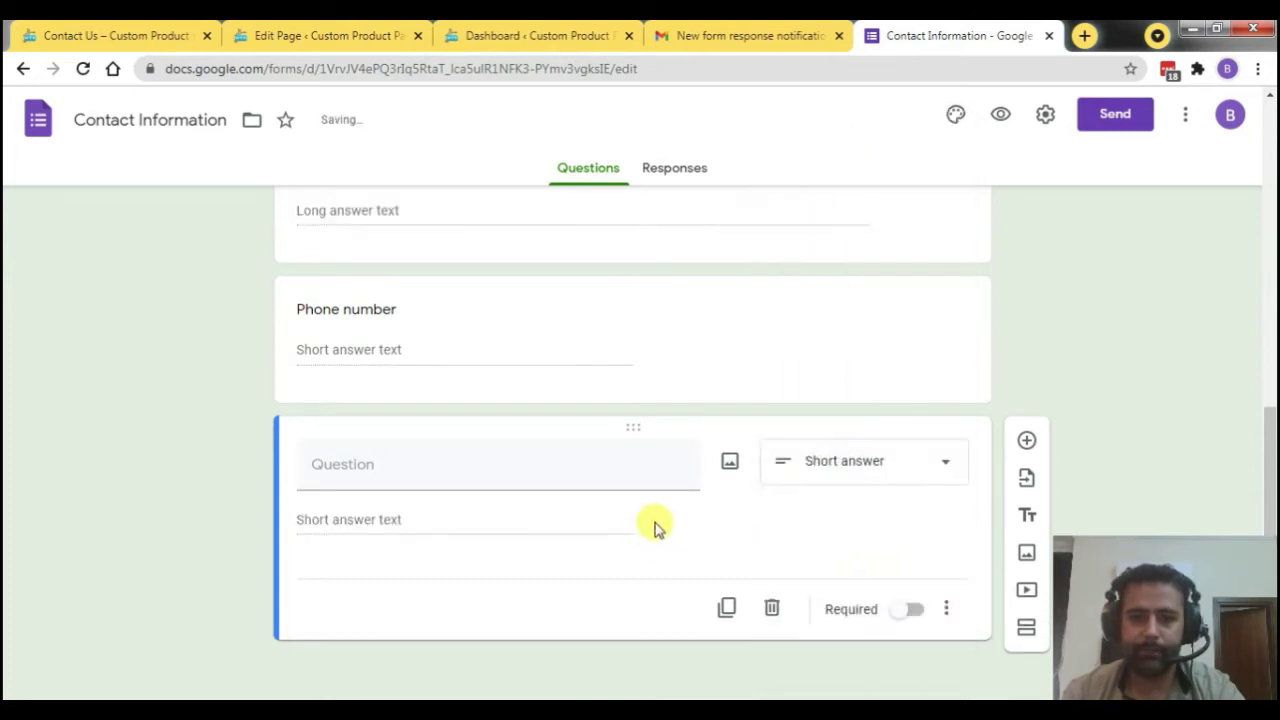
left_click(592, 461)
type("Comments")
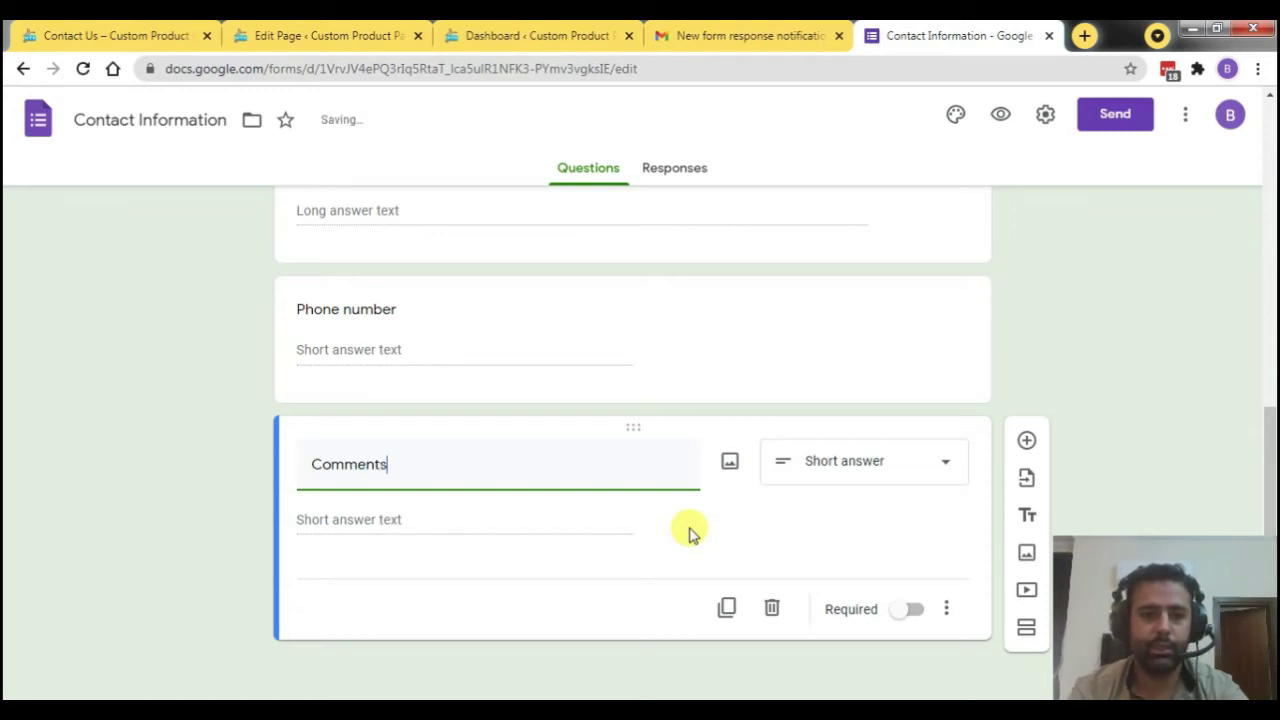
left_click(766, 537)
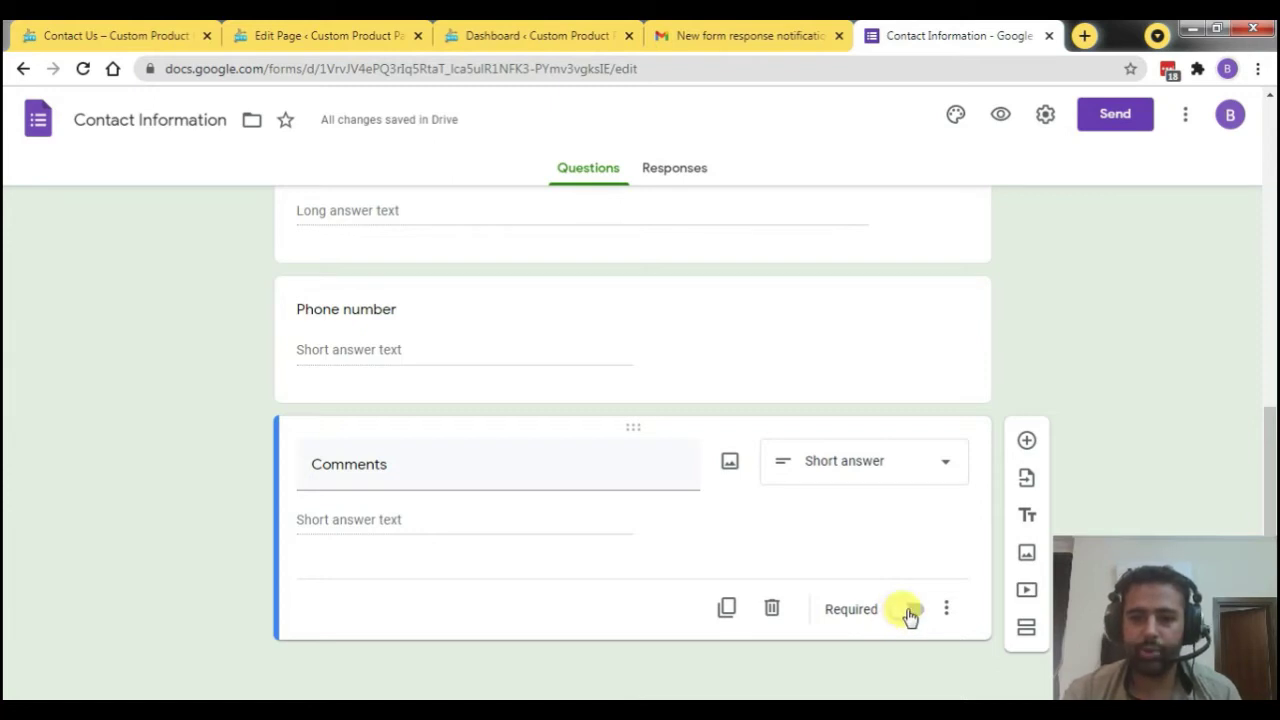
Toggle Required on and back off so the Comments question stays optional.
left_click(908, 612)
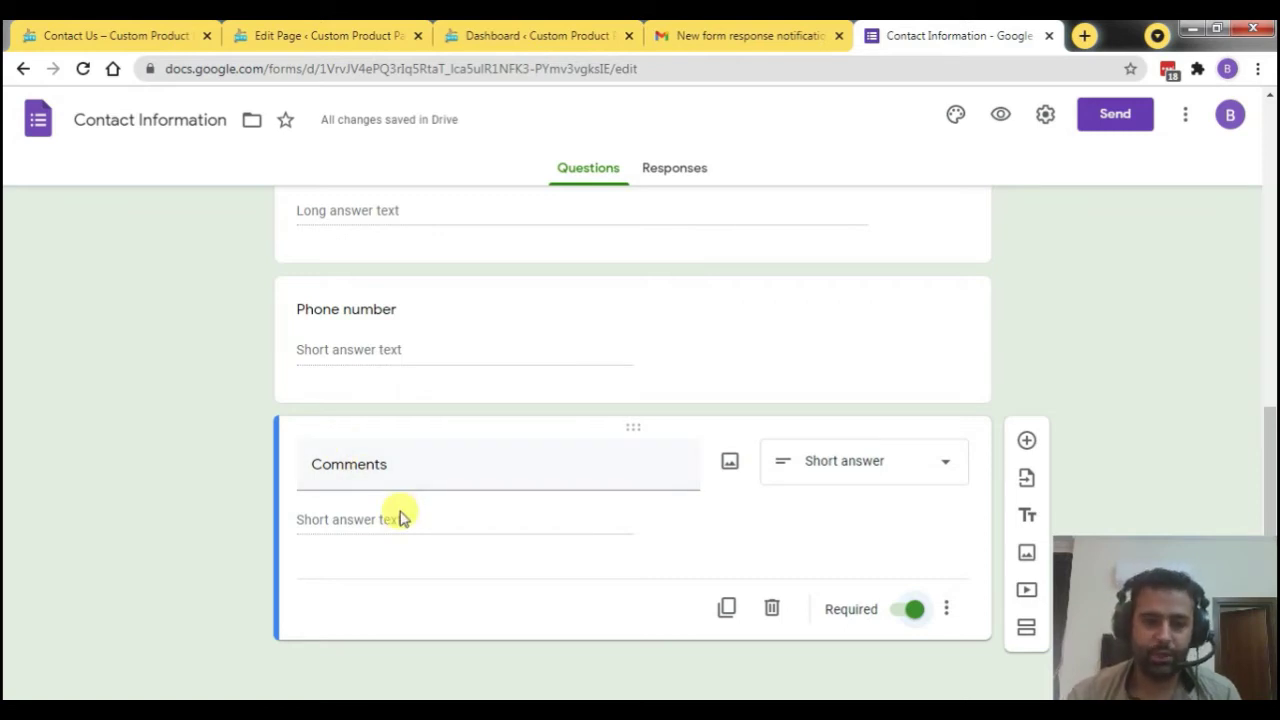
left_click(912, 612)
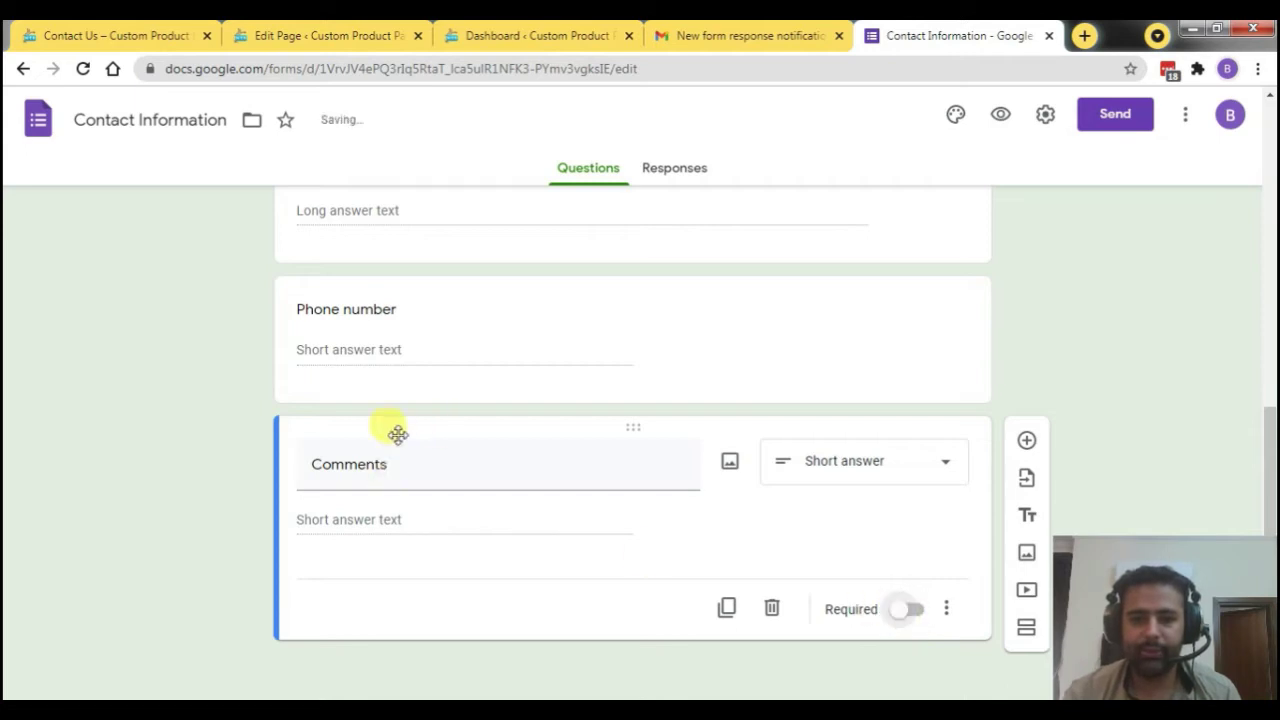
scroll(268, 457, "up", 1)
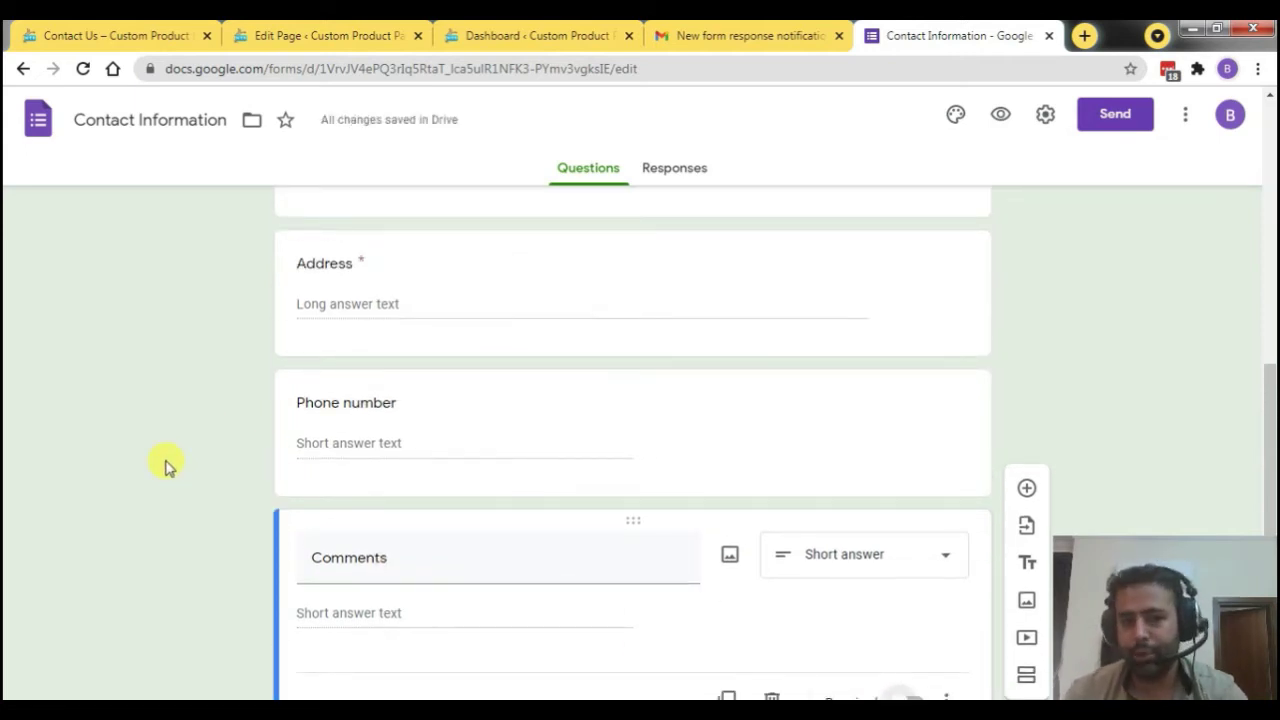
scroll(160, 465, "up", 2)
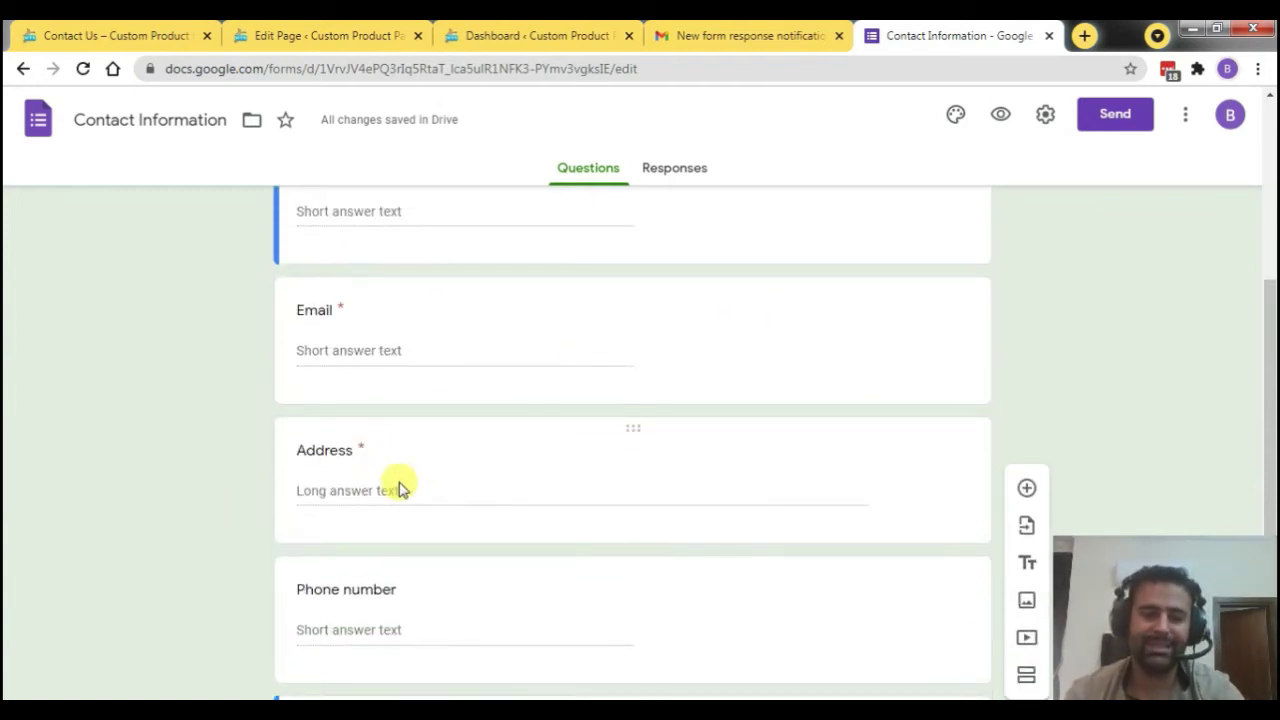
scroll(514, 494, "up", 1)
scroll(557, 471, "up", 2)
scroll(560, 480, "up", 2)
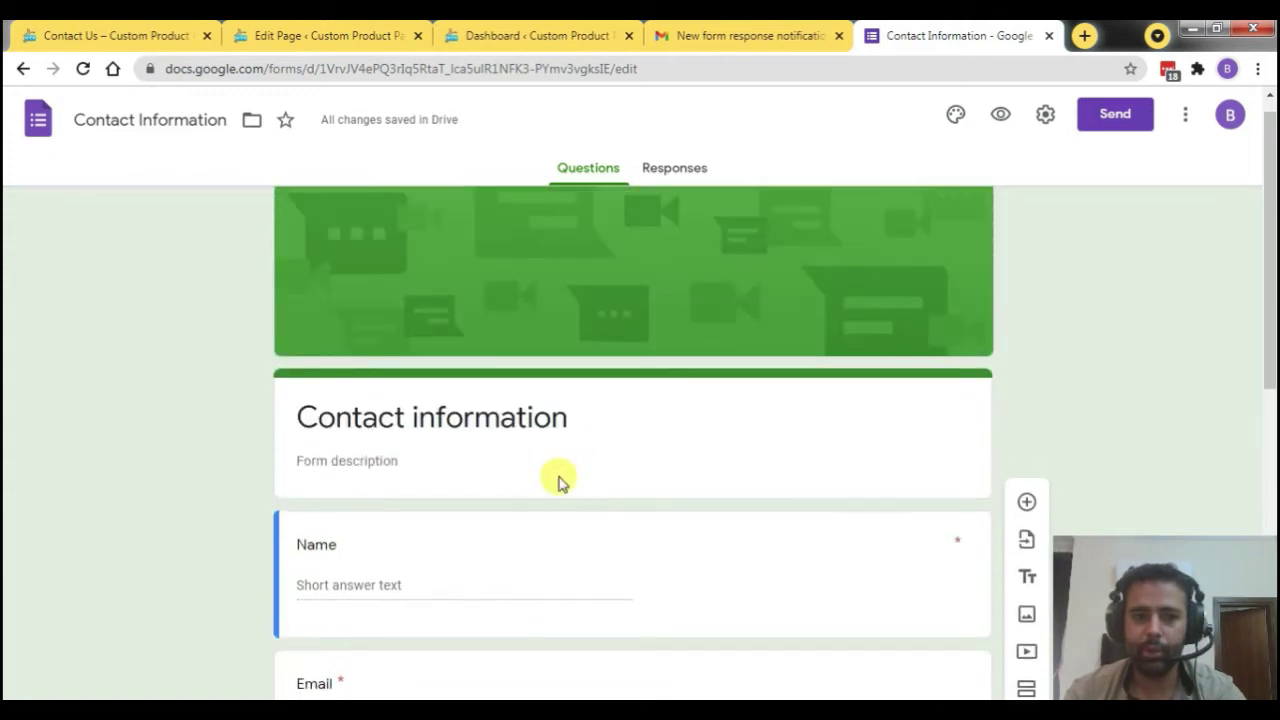
scroll(654, 368, "down", 1)
scroll(669, 397, "up", 1)
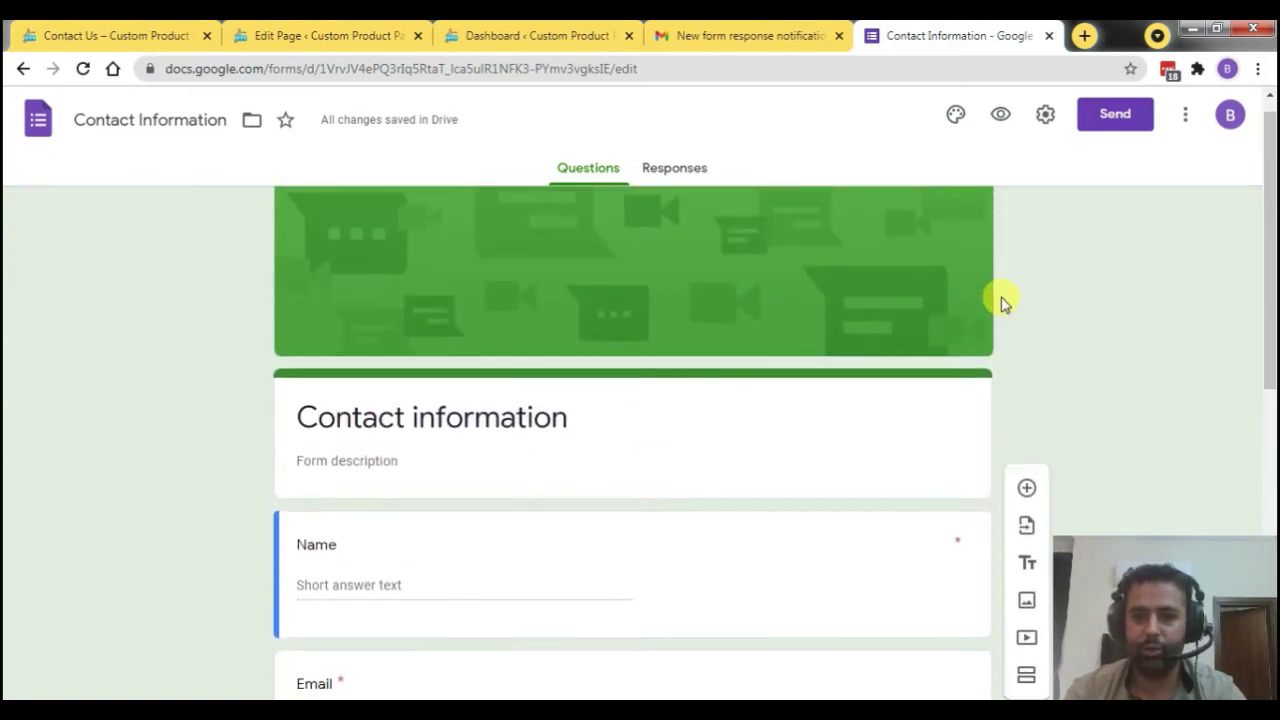
Show and select the form's embed iframe code (width 640, height 943) in Send.
left_click(1121, 121)
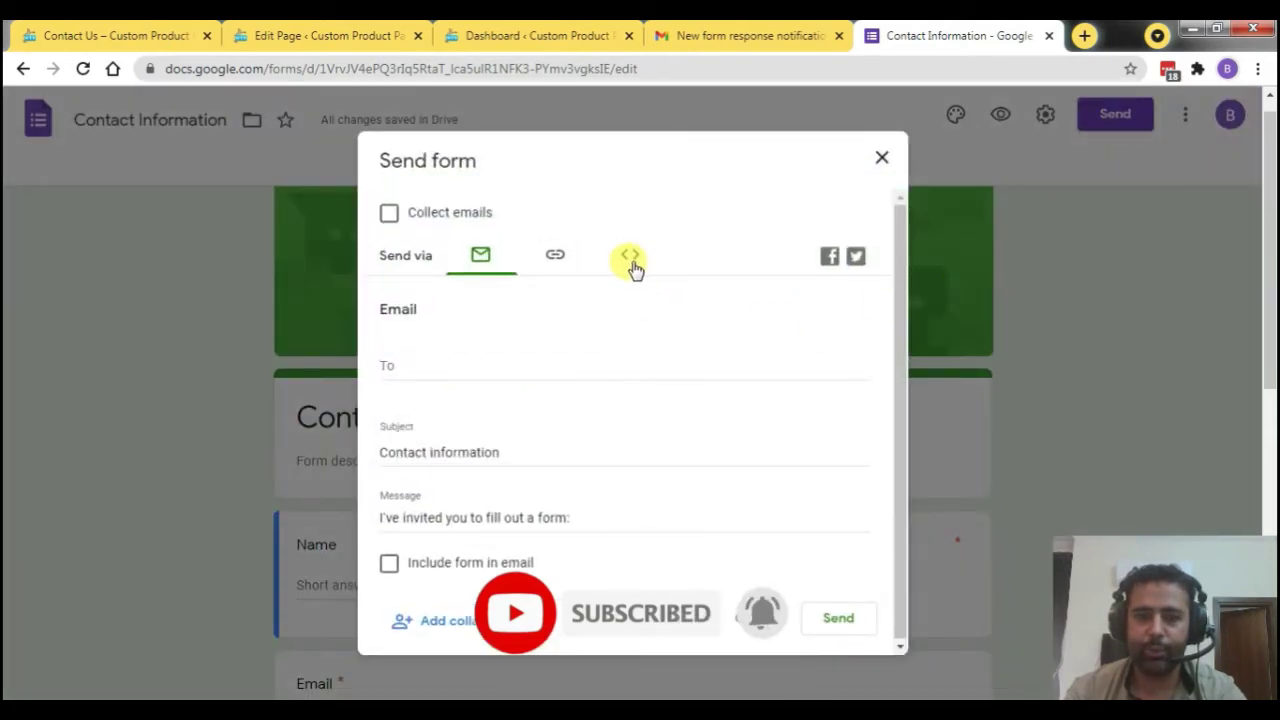
left_click(631, 262)
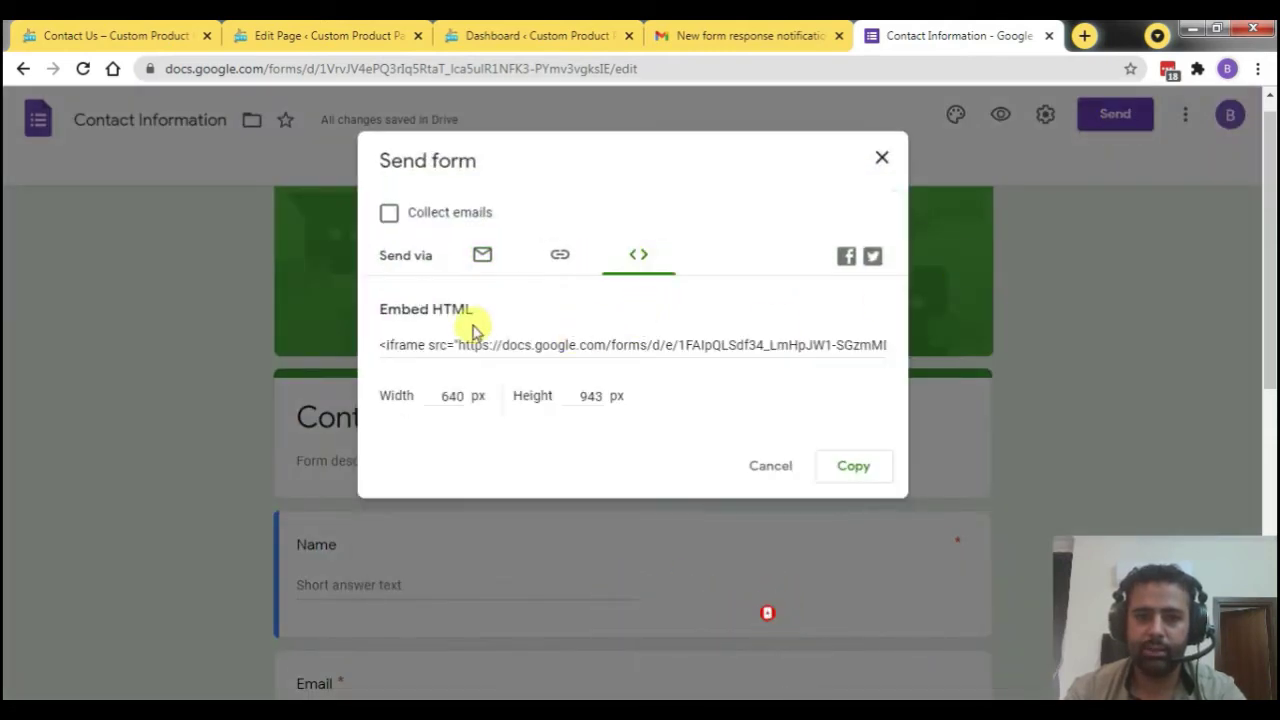
left_click_drag(378, 311, 462, 308)
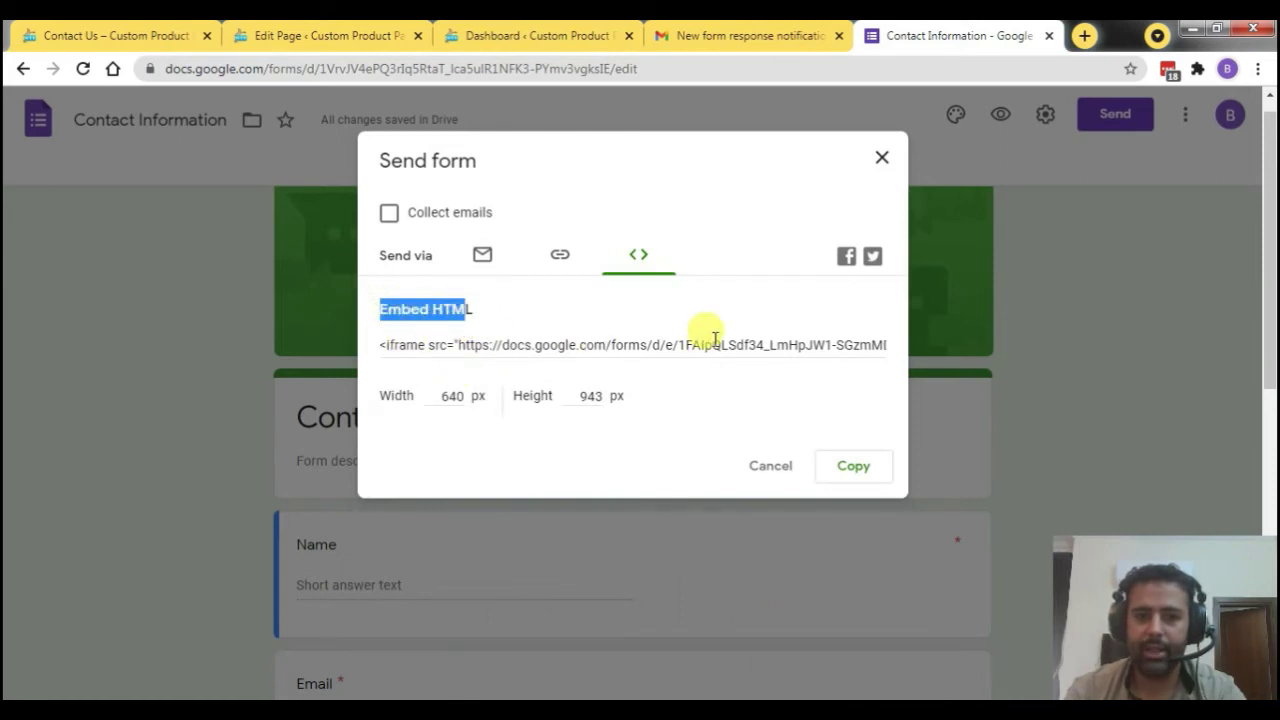
left_click(590, 346)
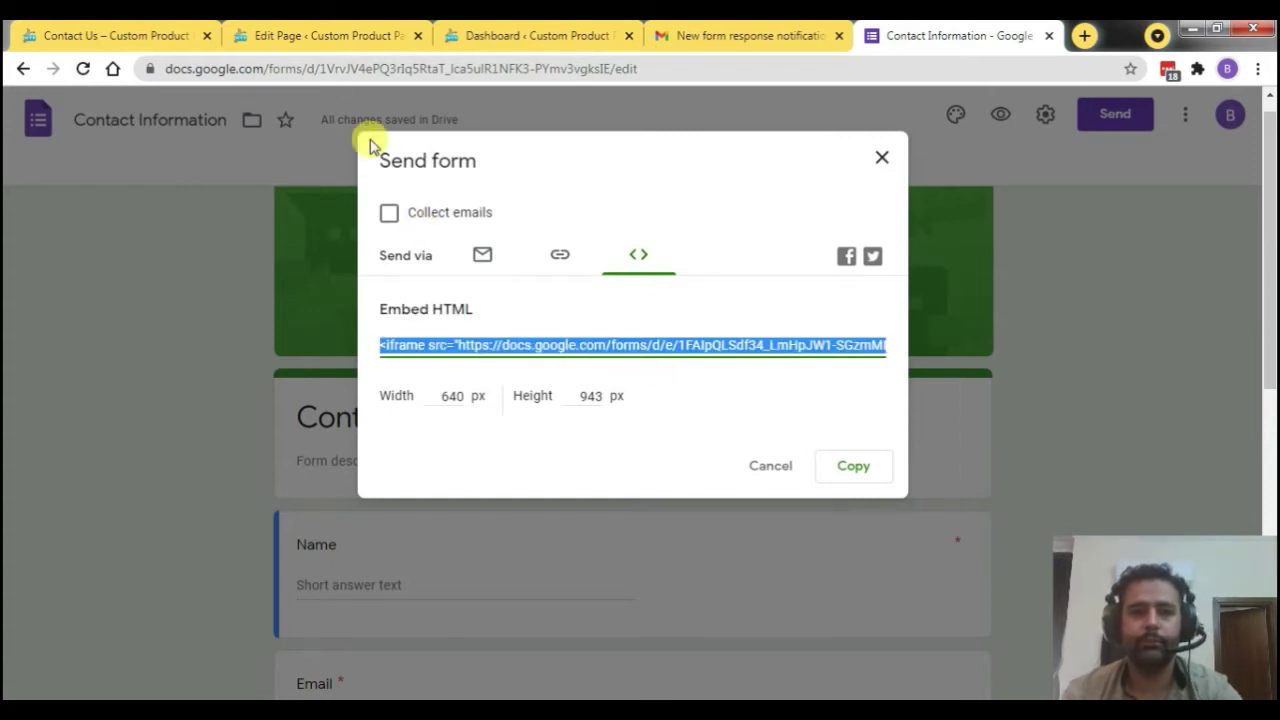
Create a new WordPress page titled 'Contact Form' and search the block inserter for html.
left_click(495, 40)
mouse_move(53, 315)
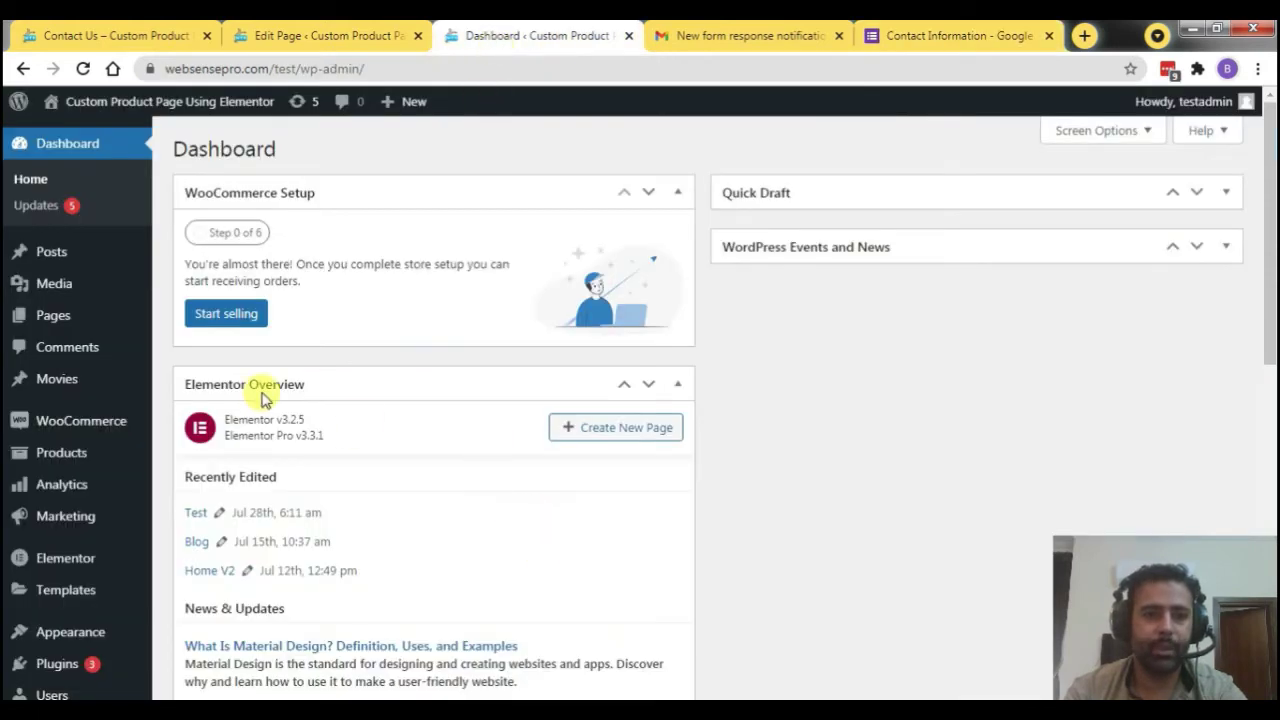
left_click(211, 356)
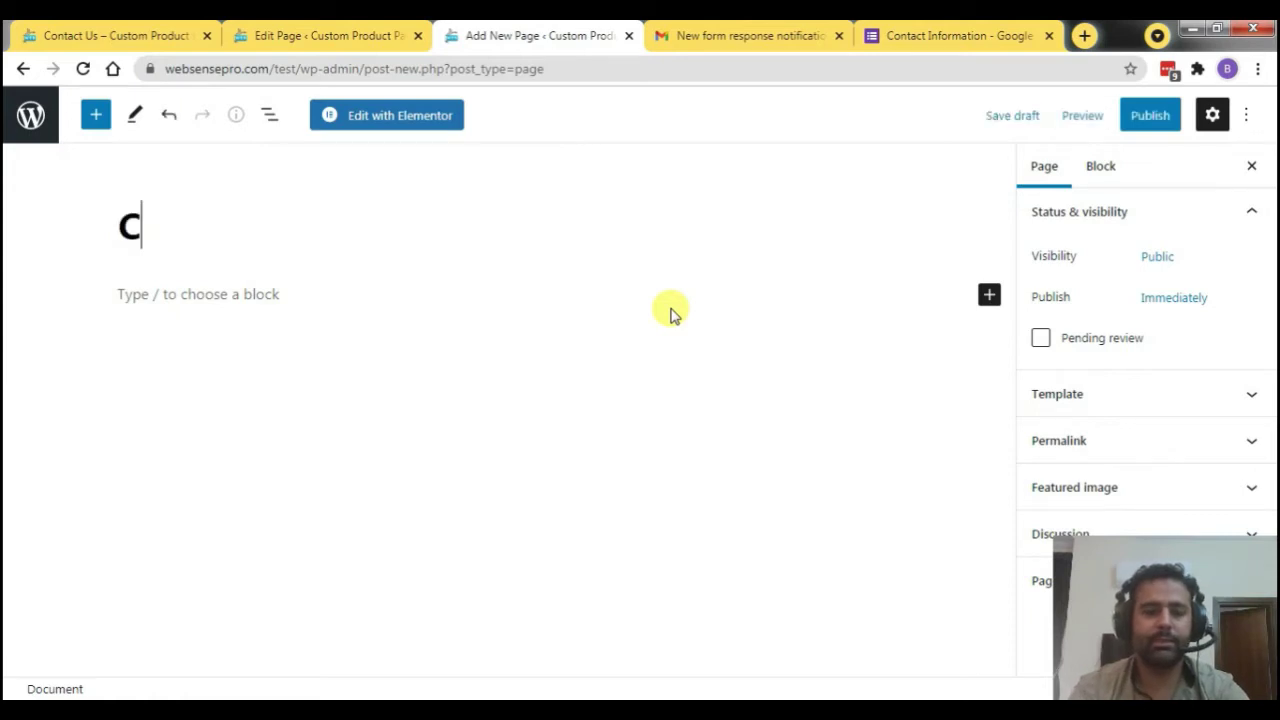
type("ontact Form")
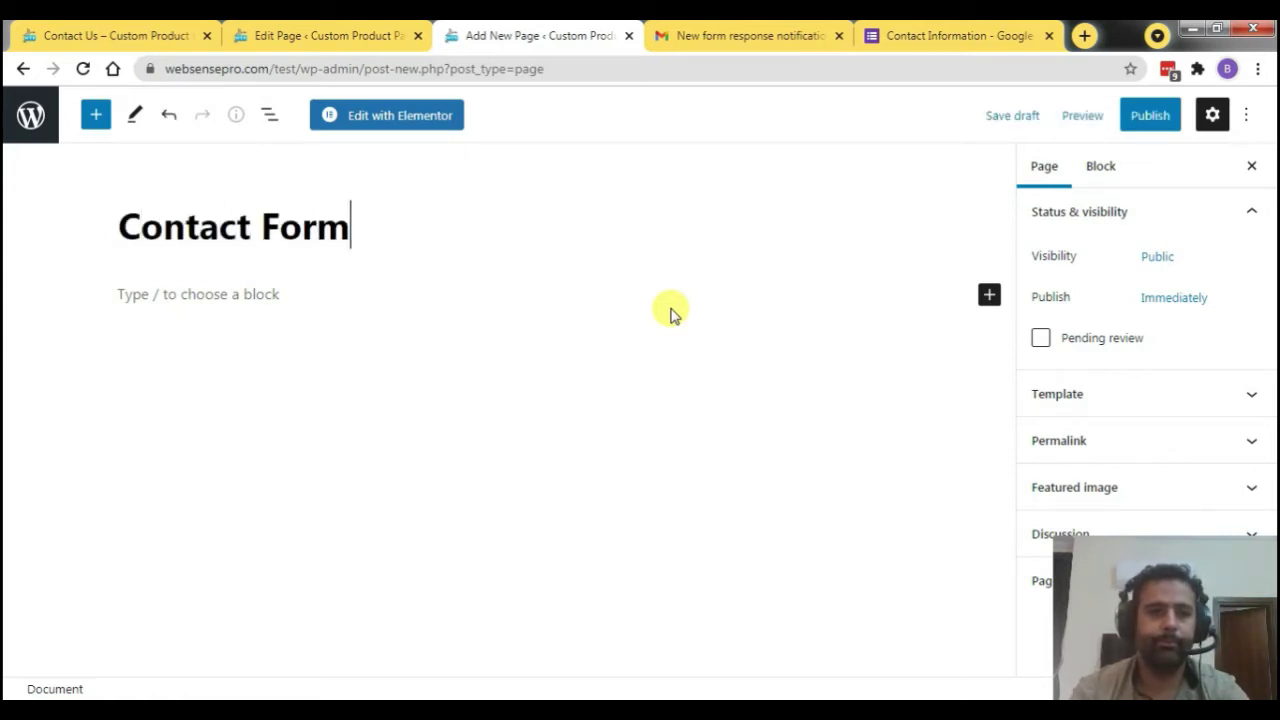
left_click(264, 300)
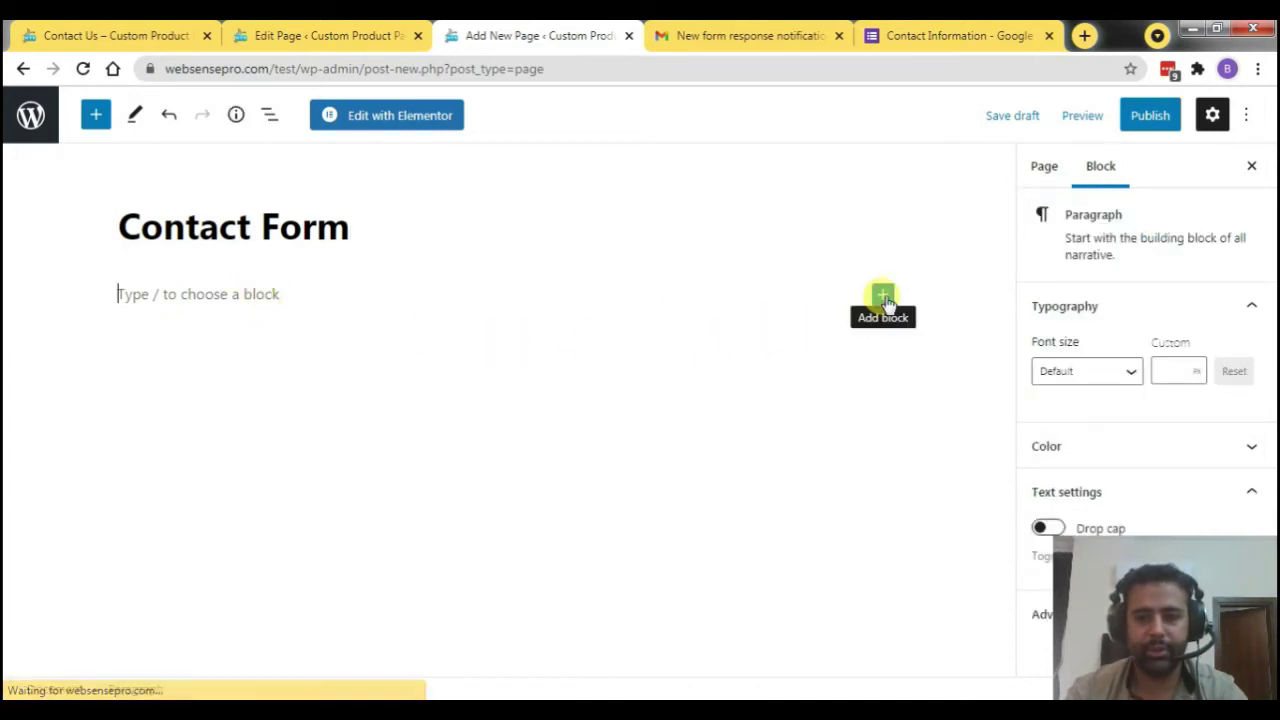
left_click(883, 296)
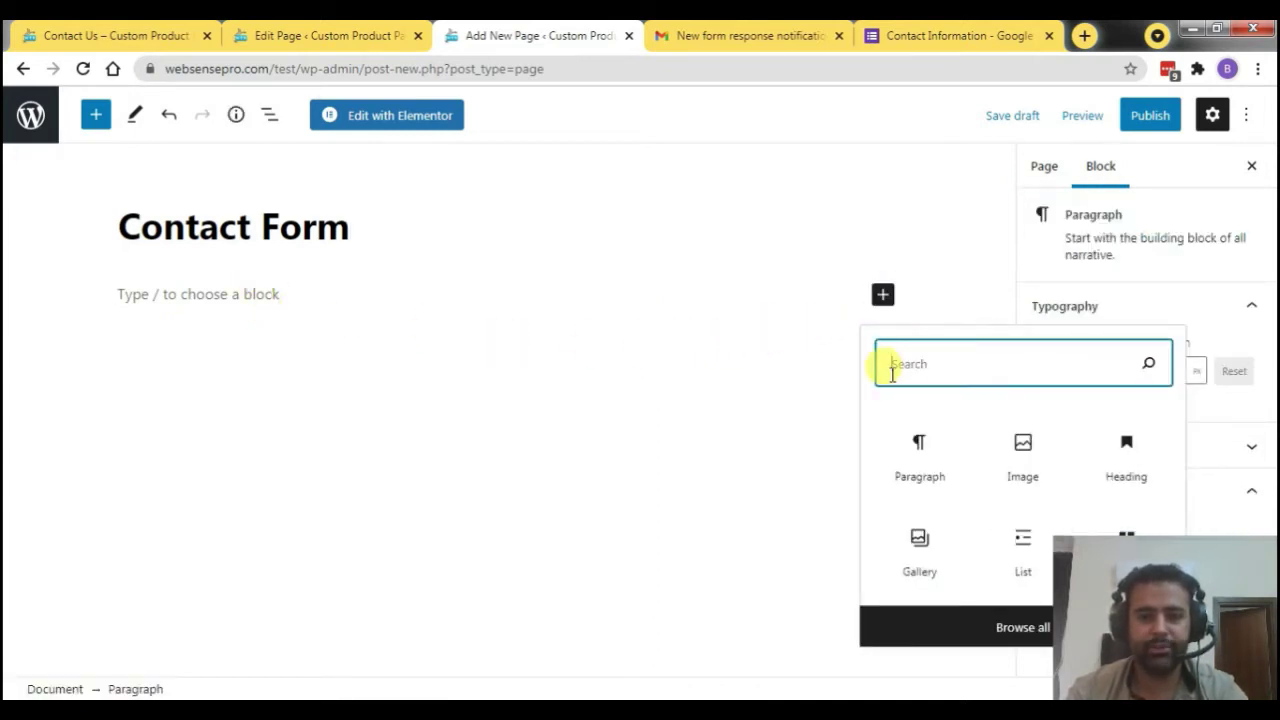
type("html")
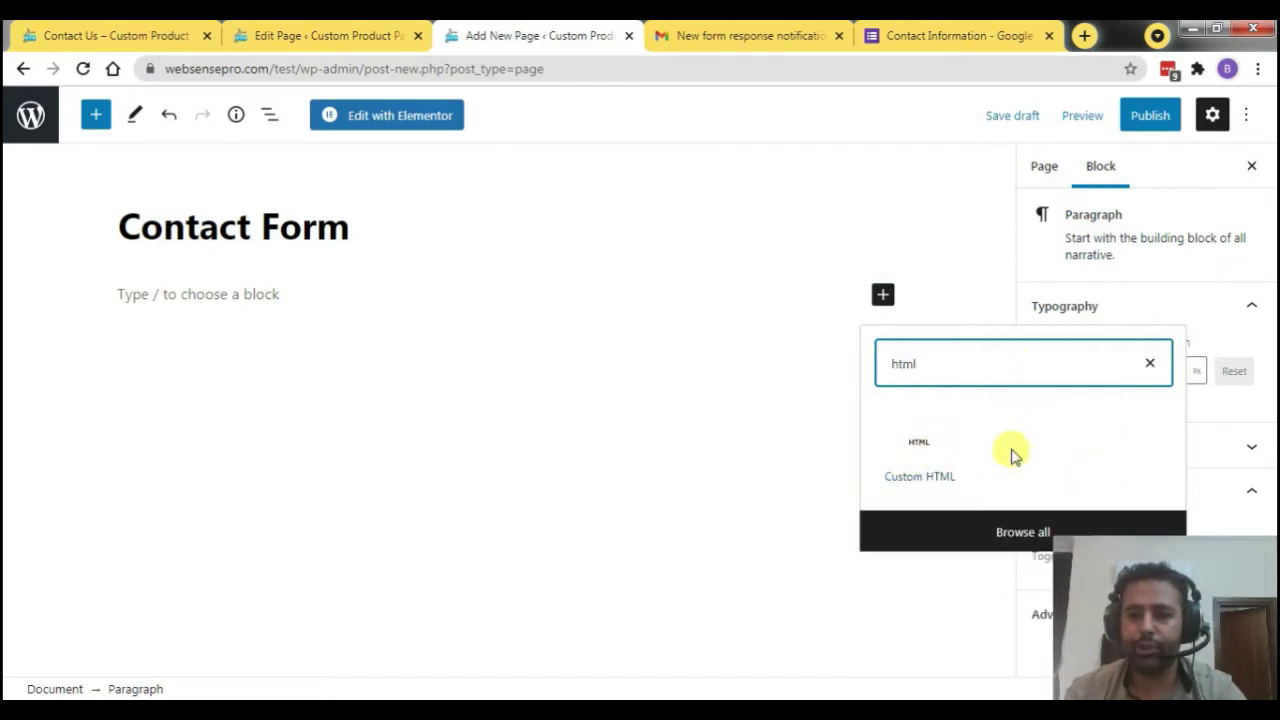
Paste the Google Form iframe code into a Custom HTML block and publish the page.
left_click(920, 455)
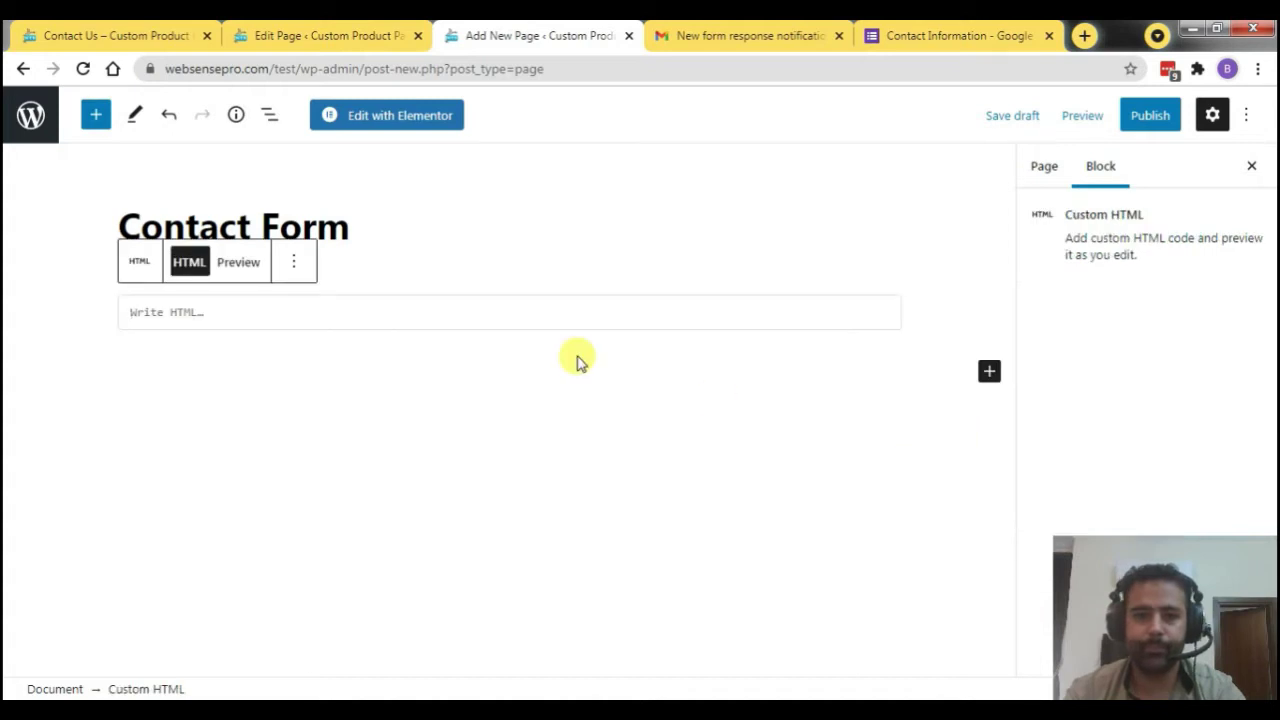
left_click(314, 310)
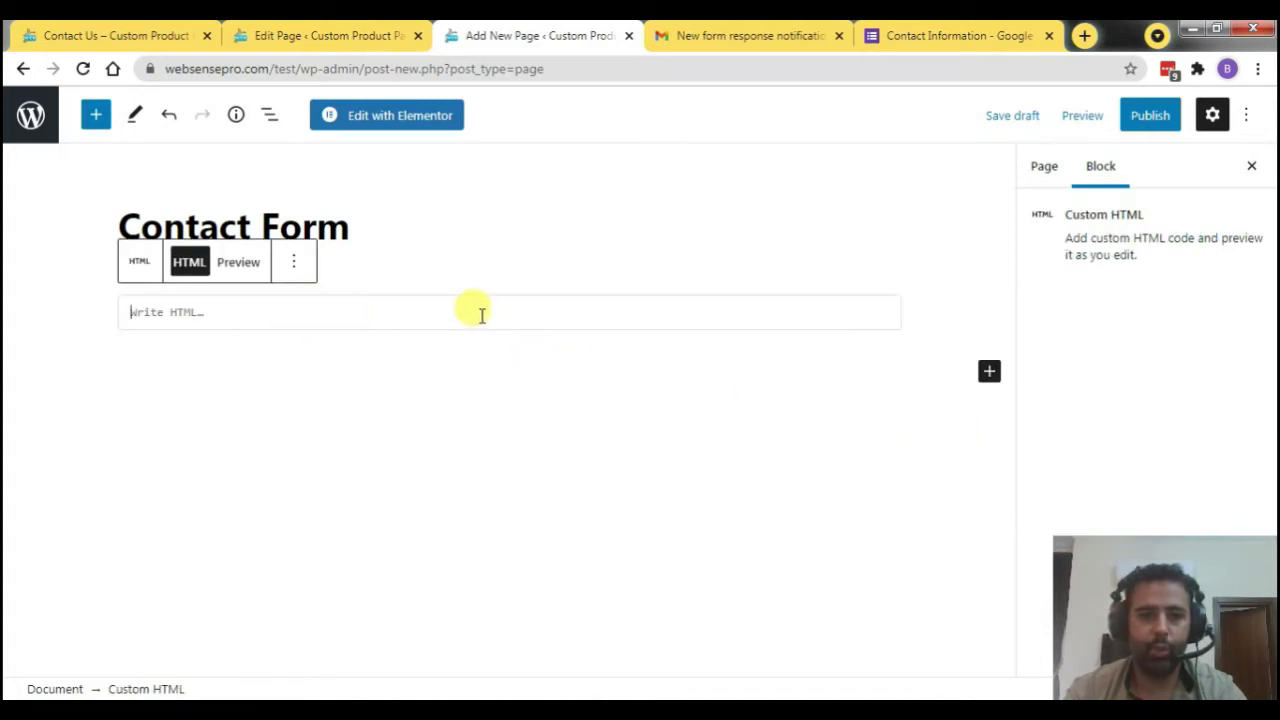
left_click(886, 33)
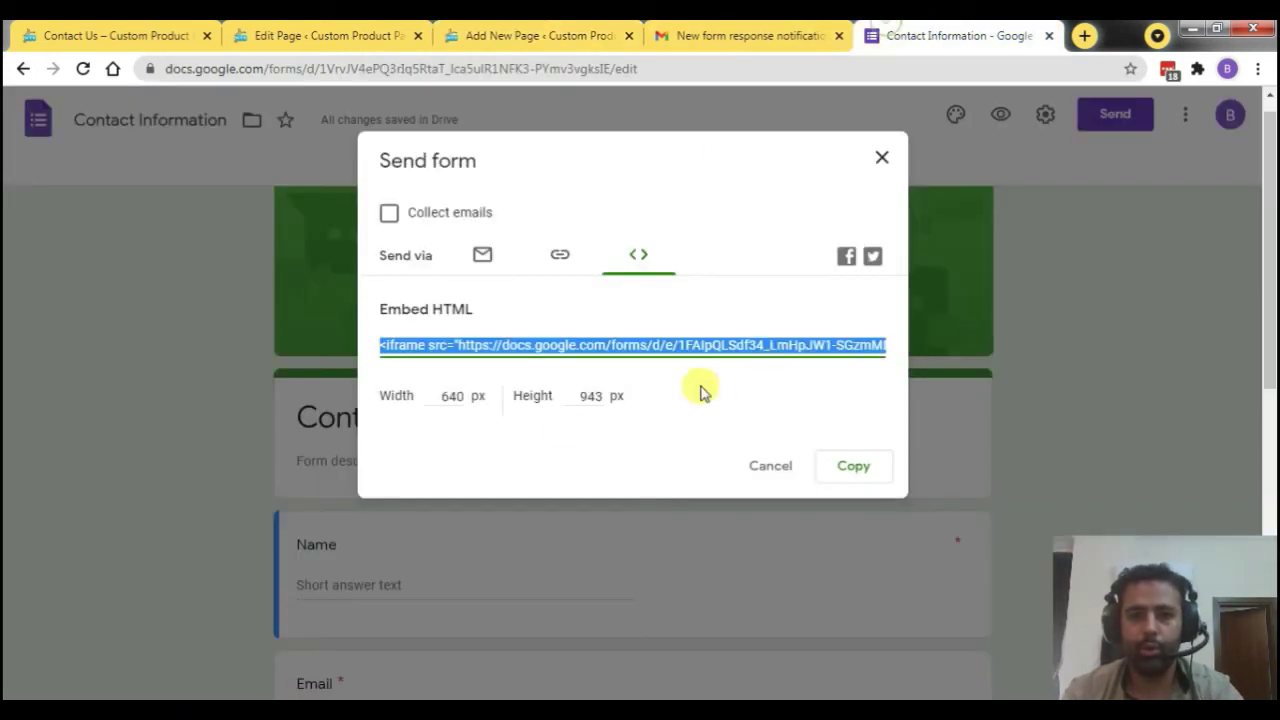
left_click(471, 345)
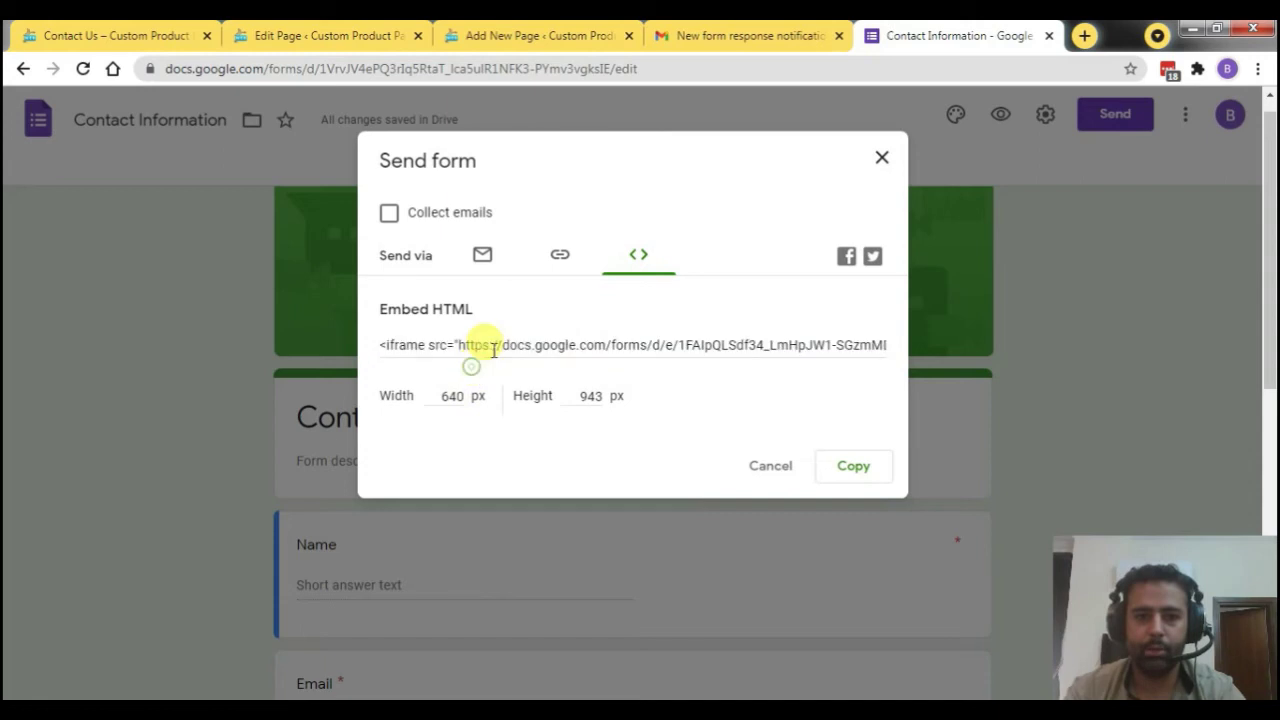
right_click(425, 343)
left_click(457, 360)
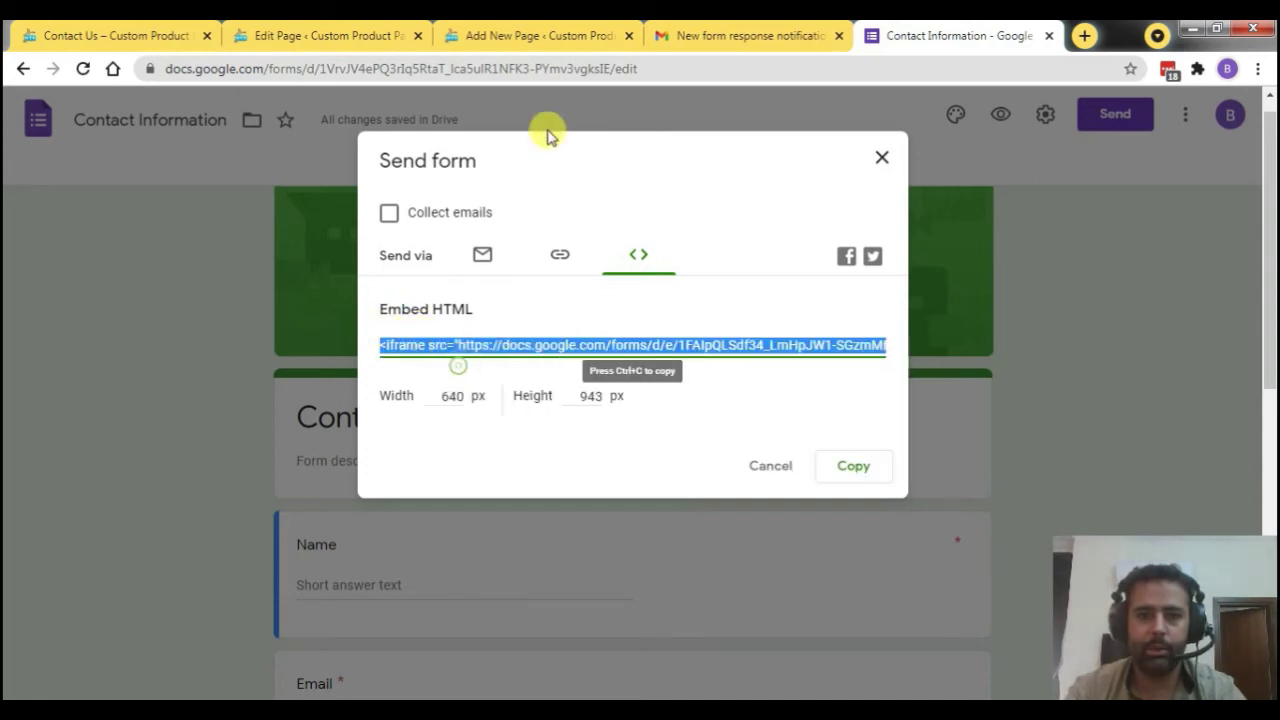
left_click(565, 30)
right_click(309, 313)
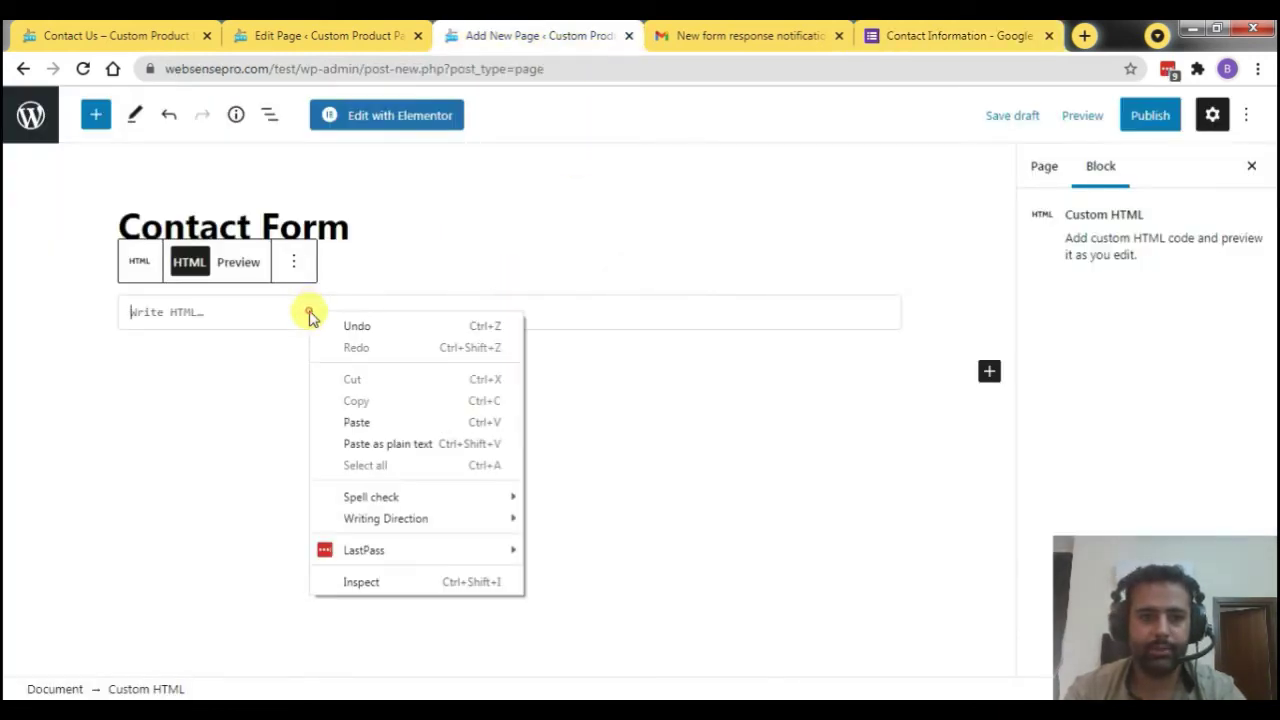
left_click(375, 446)
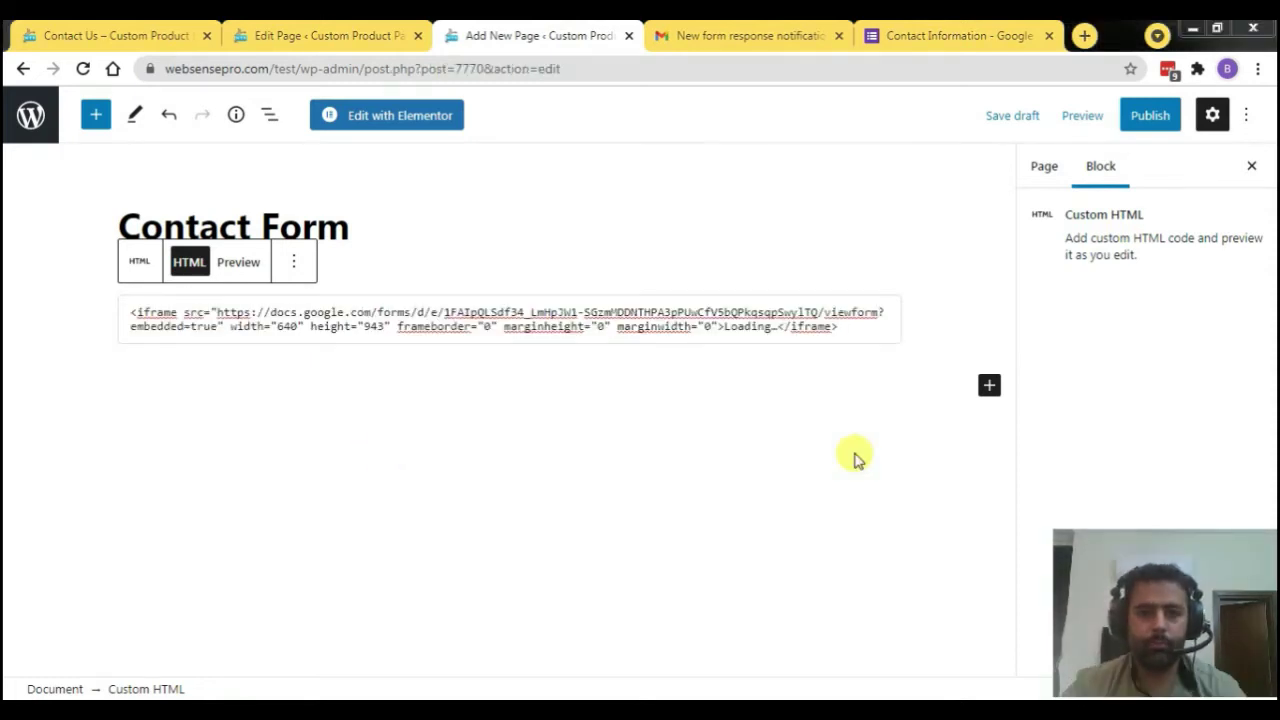
left_click(1152, 116)
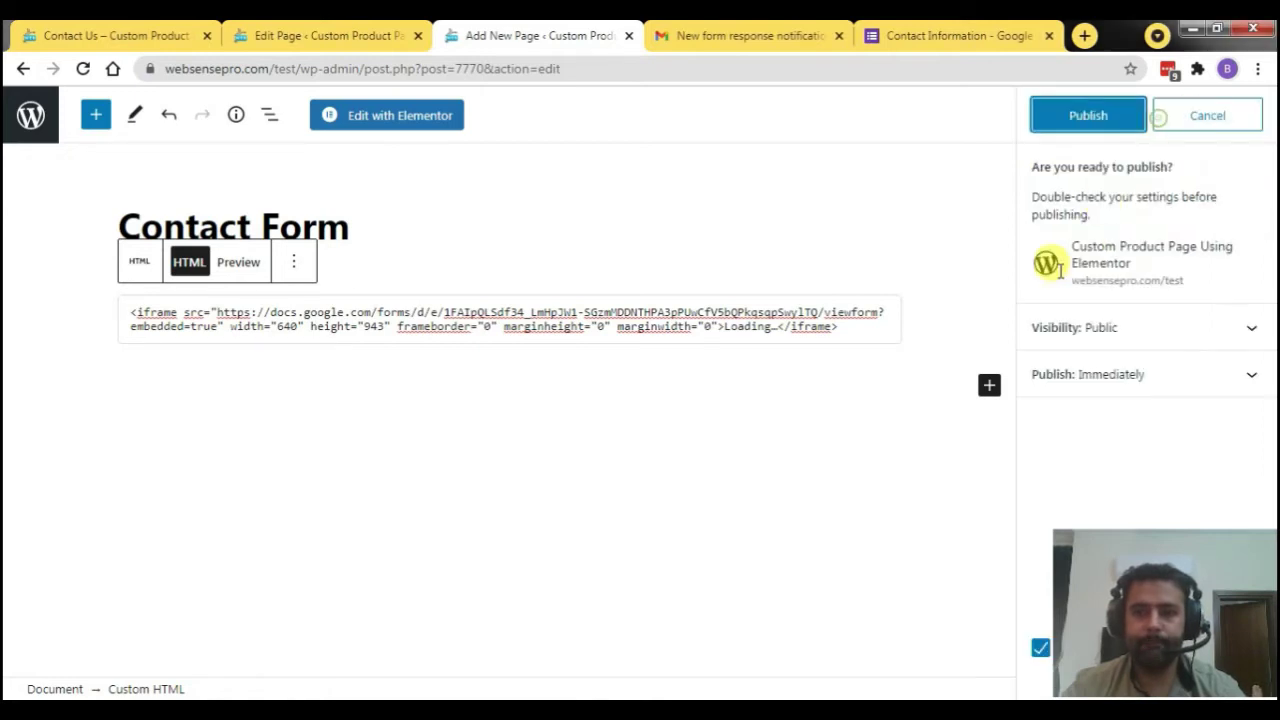
left_click(1049, 136)
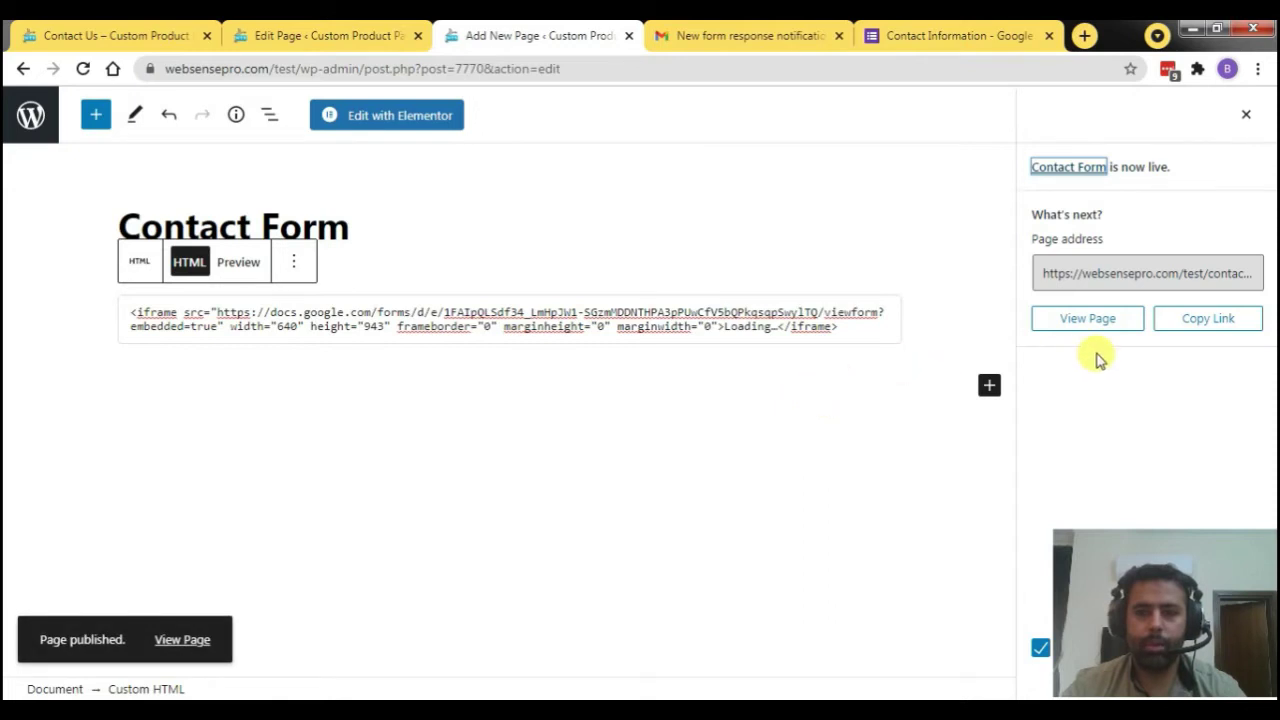
View the live page's embedded form fields: Name, Email, Address, Phone number, Comments.
left_click(190, 640)
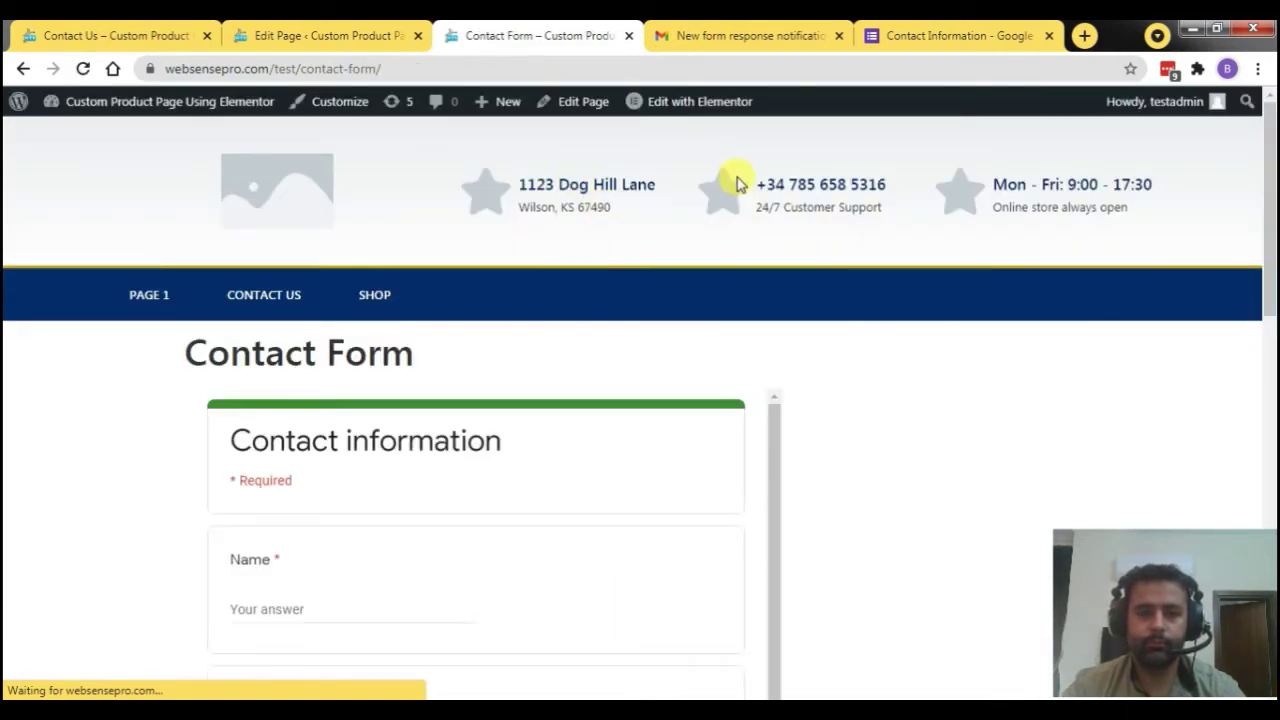
scroll(848, 189, "down", 2)
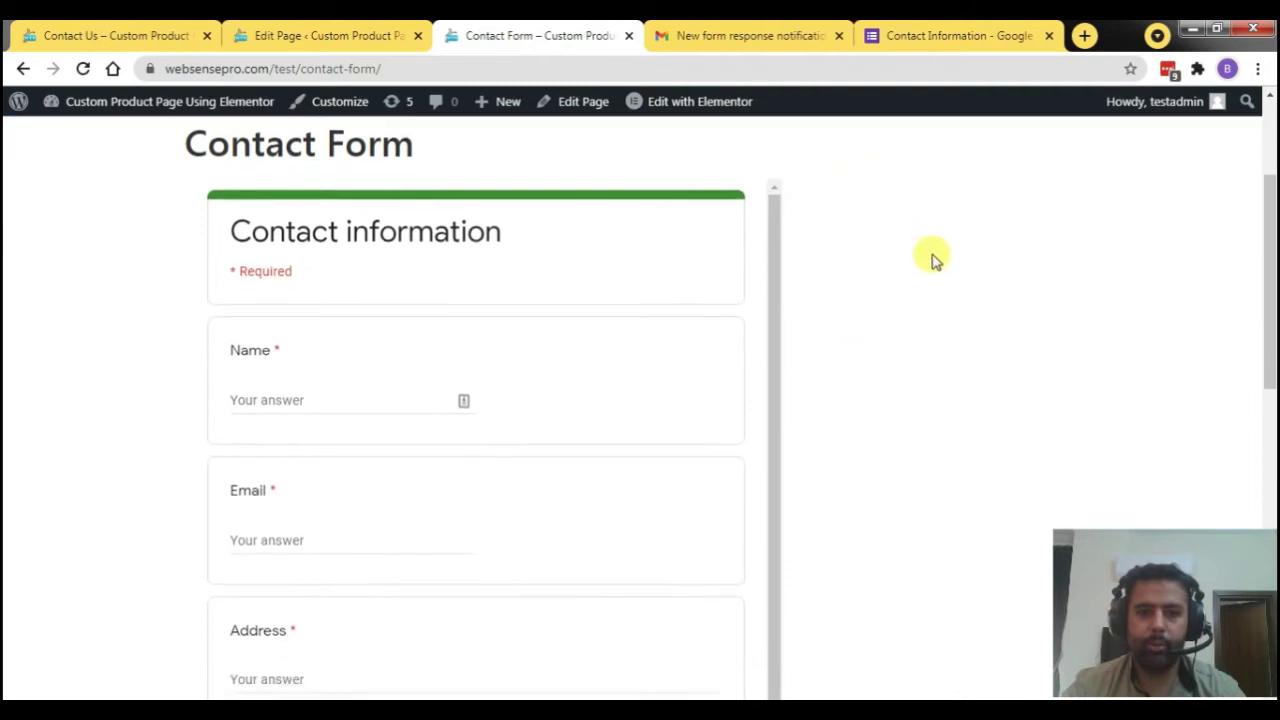
scroll(920, 268, "down", 1)
scroll(830, 330, "down", 2)
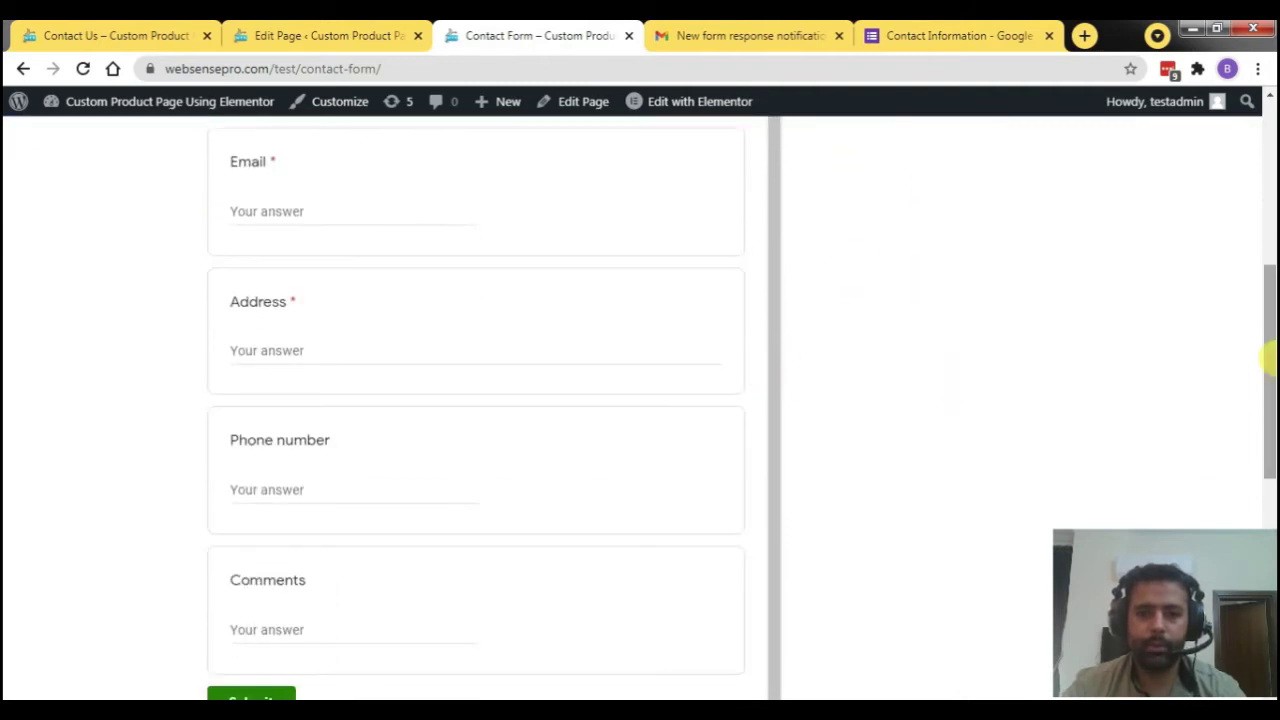
mouse_move(1266, 354)
left_mouse_down()
mouse_move(1265, 378)
mouse_move(1268, 251)
left_mouse_up()
mouse_move(771, 553)
left_mouse_down()
mouse_move(763, 449)
mouse_move(763, 623)
mouse_move(785, 368)
mouse_move(766, 586)
mouse_move(766, 323)
mouse_move(771, 333)
left_mouse_up()
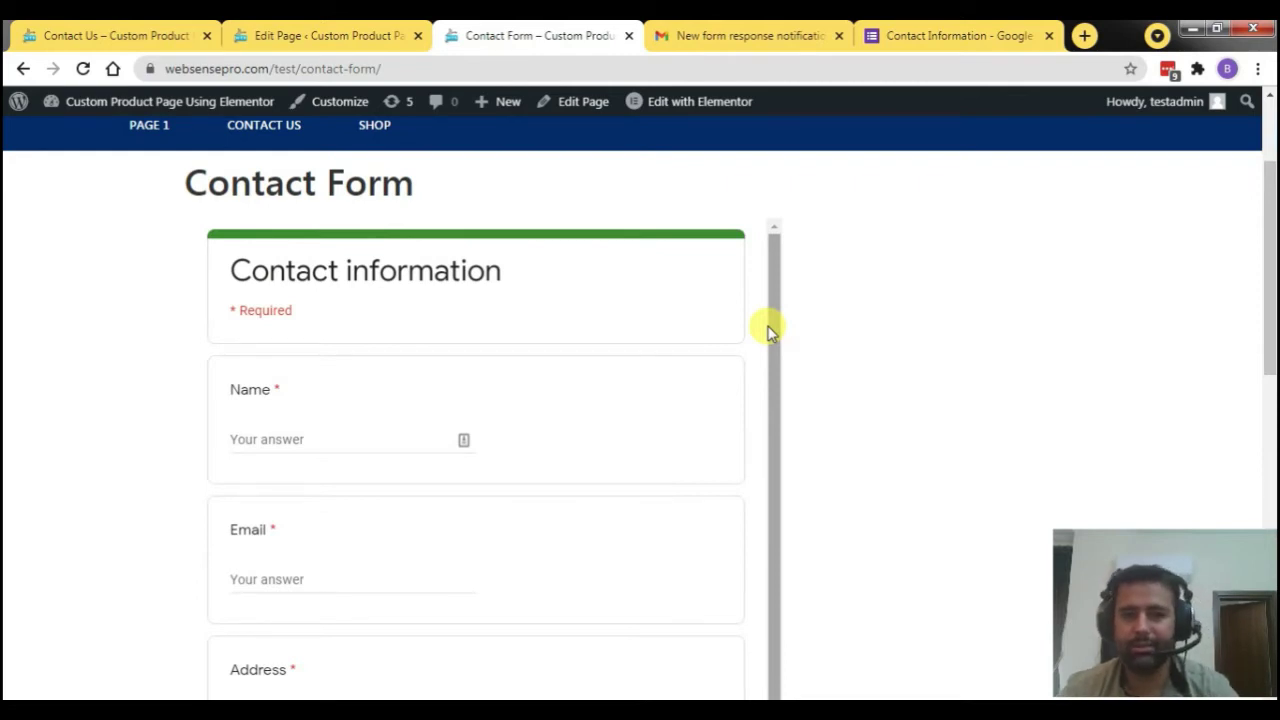
right_click(565, 103)
In the editor, change the iframe height from 943 to 1100 and update the page.
left_click(591, 111)
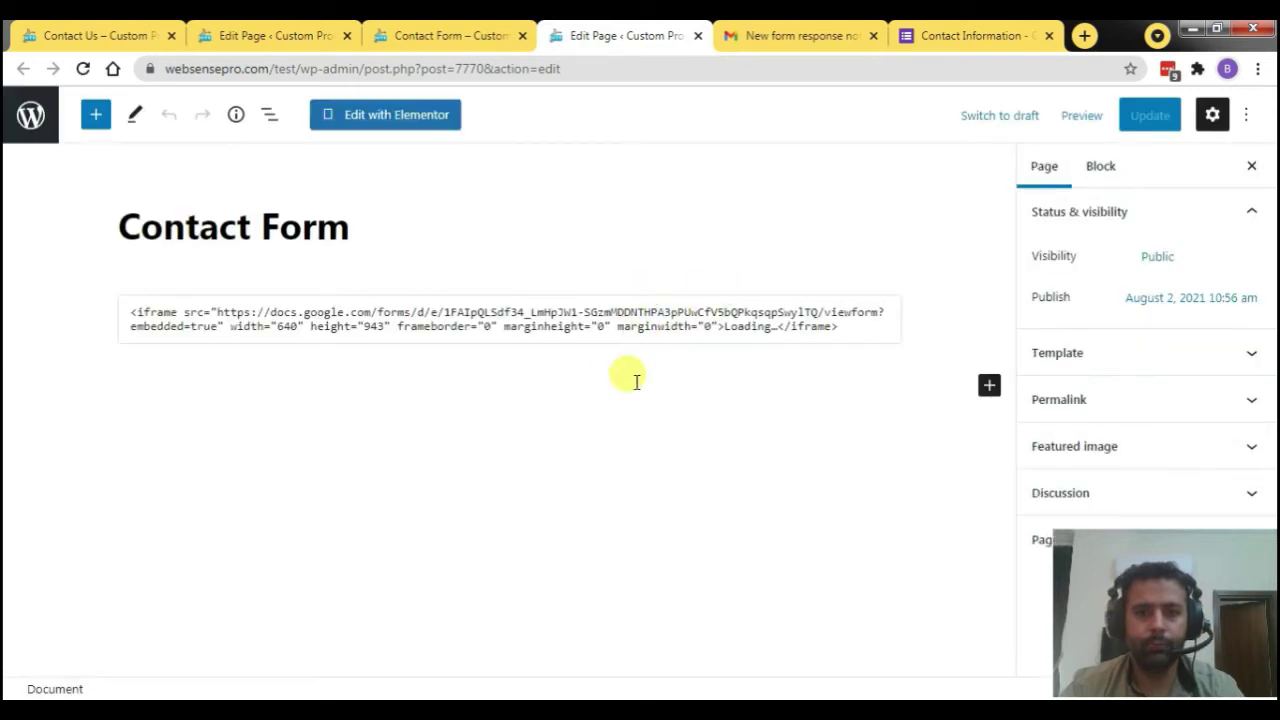
left_click(374, 332)
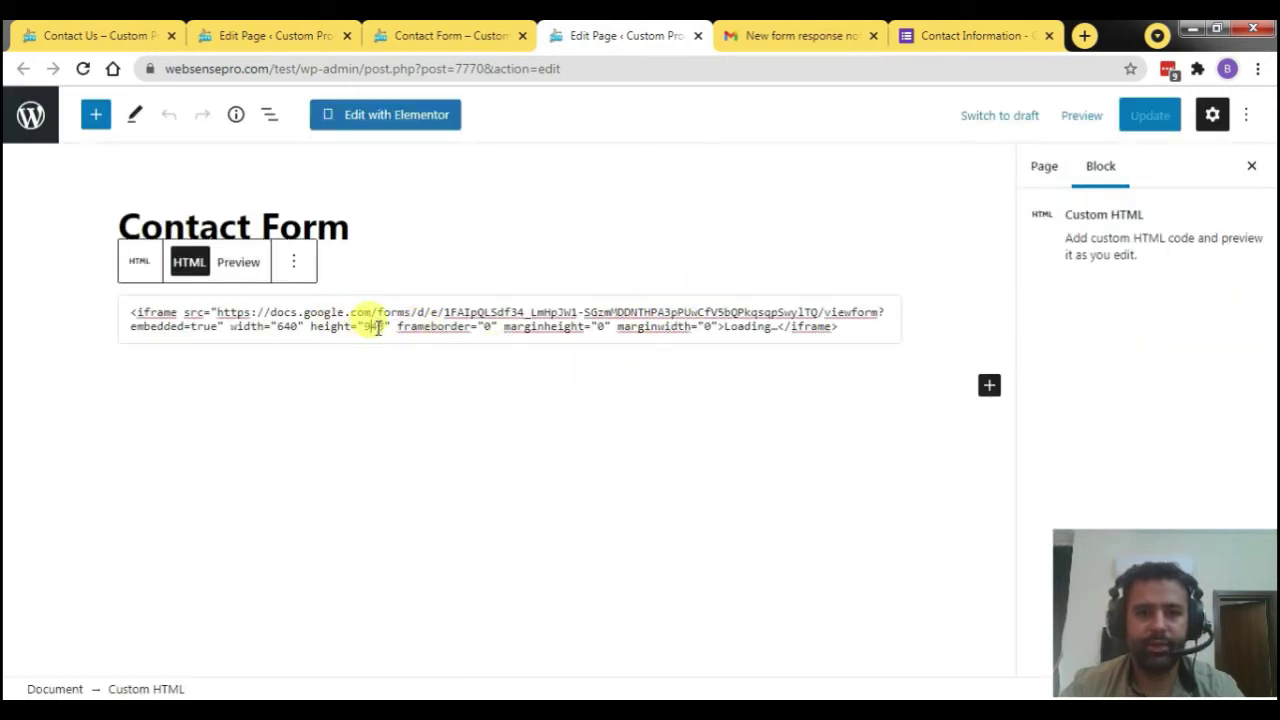
key("Right")
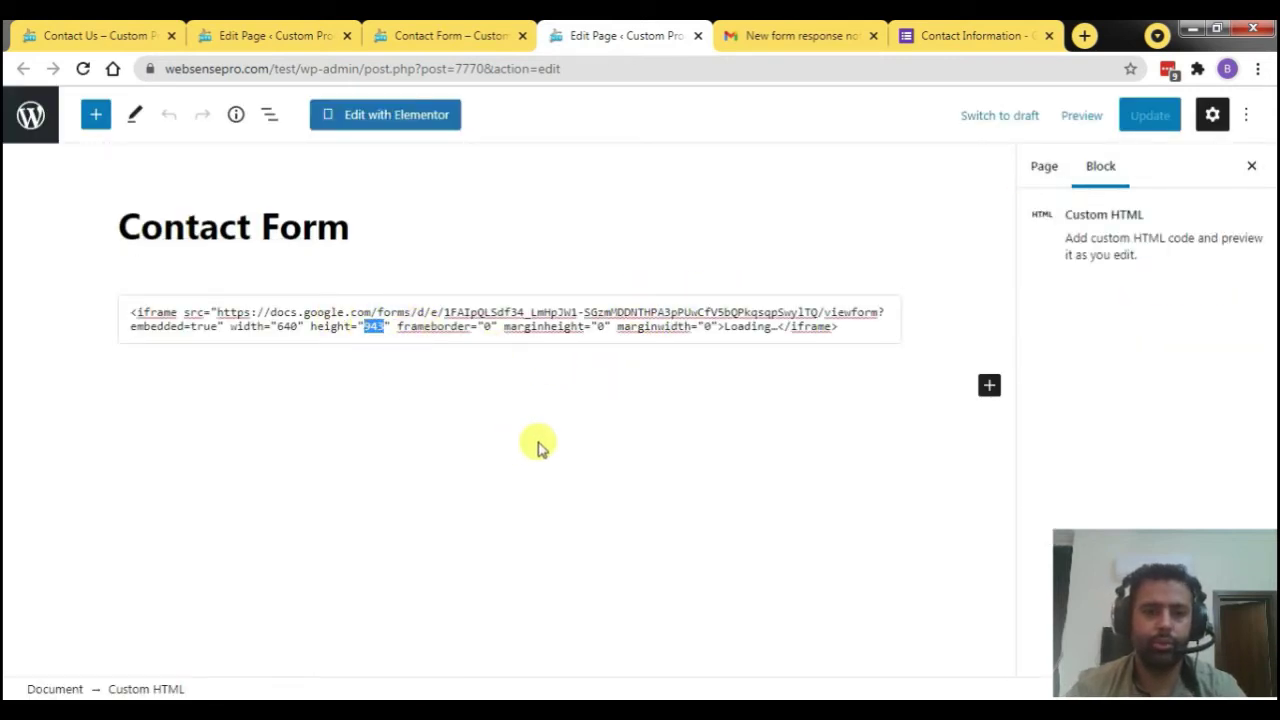
type("1100")
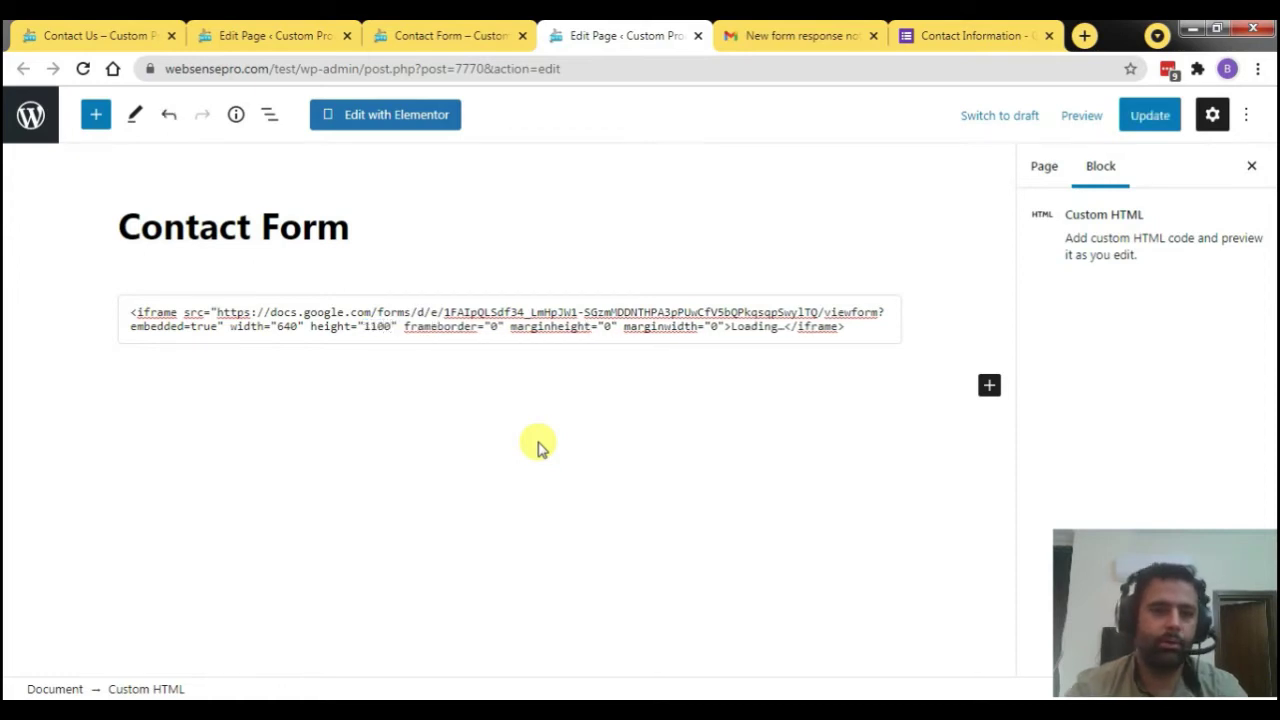
left_click(1150, 118)
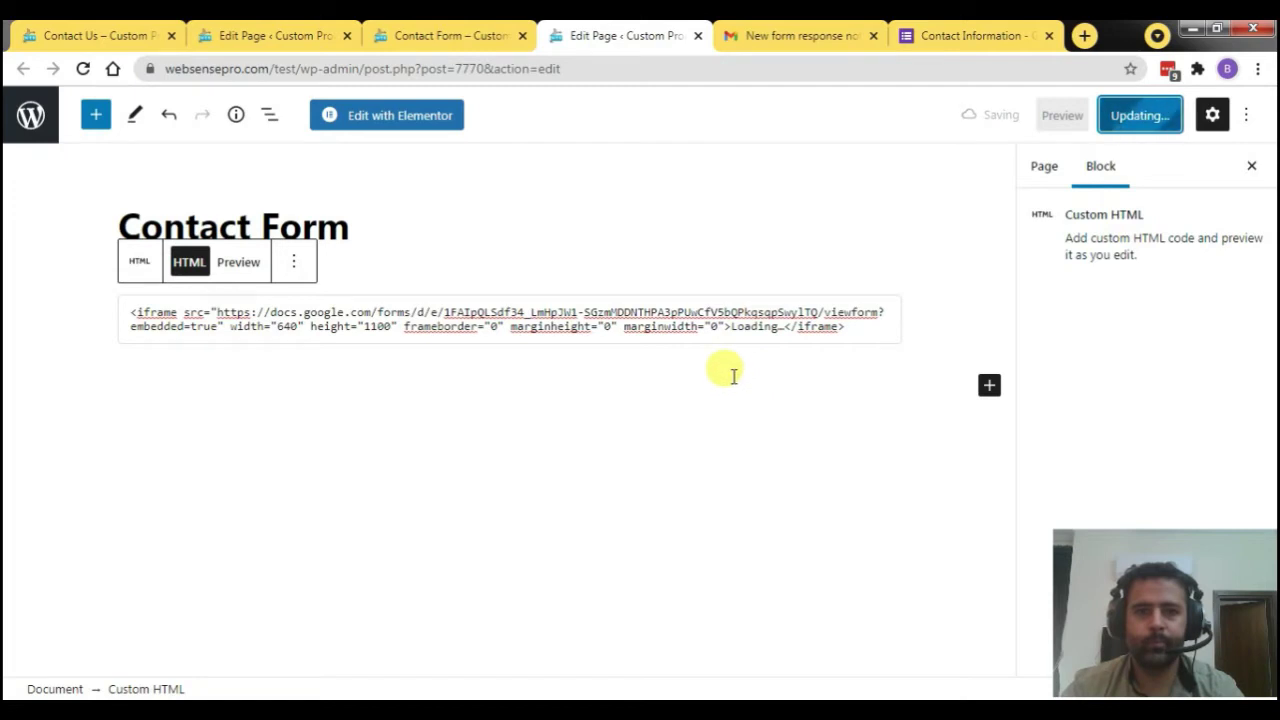
left_click(405, 38)
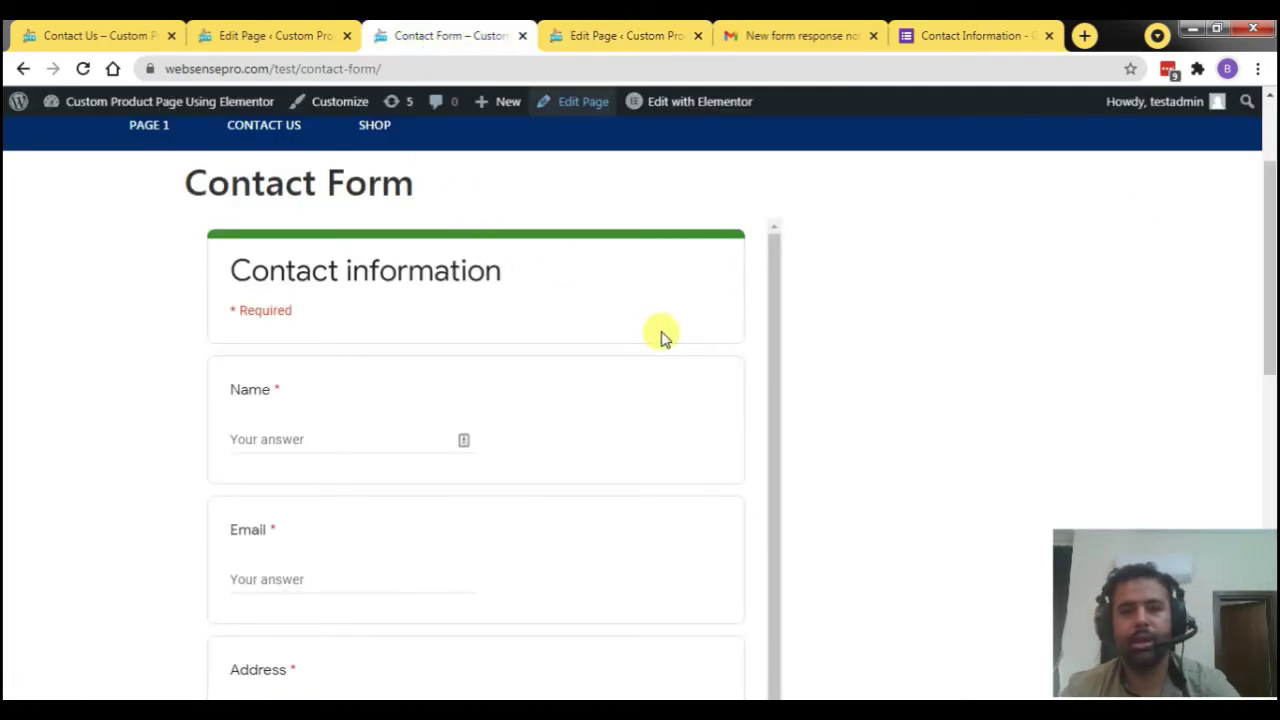
Reload the live Contact Form page and scroll the embedded form down to Submit and back up.
left_click(83, 68)
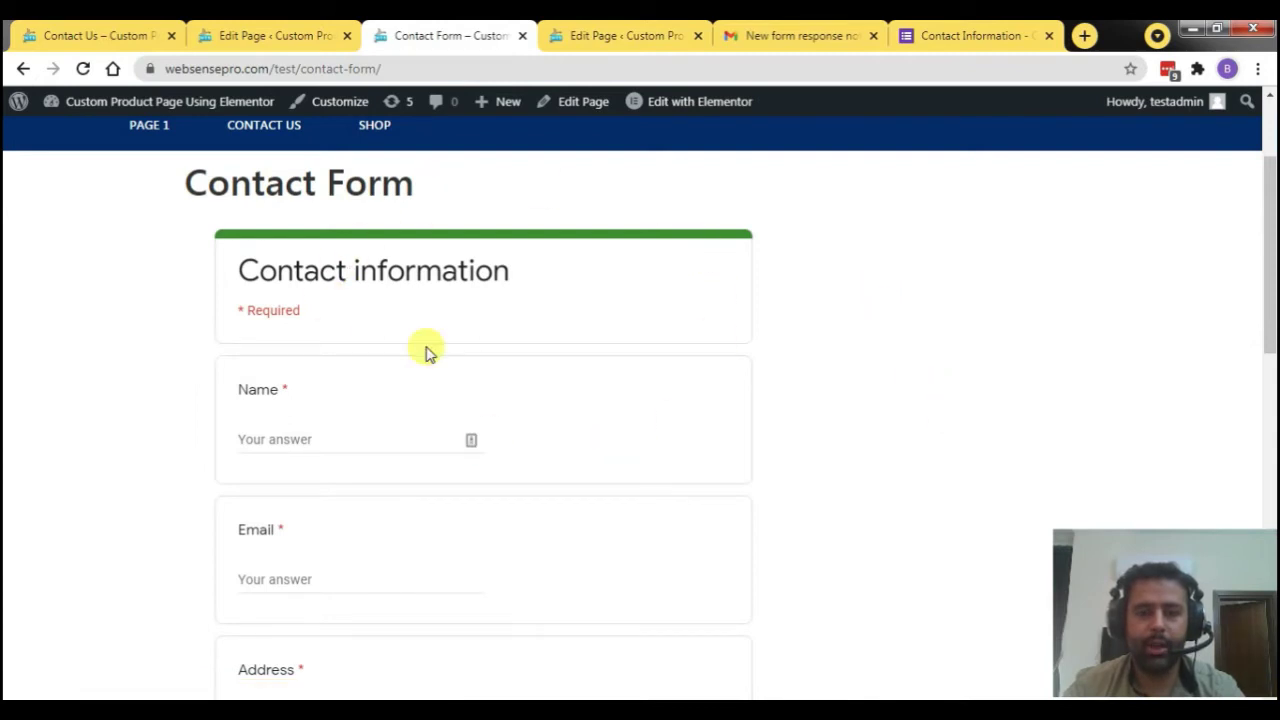
scroll(790, 262, "down", 5)
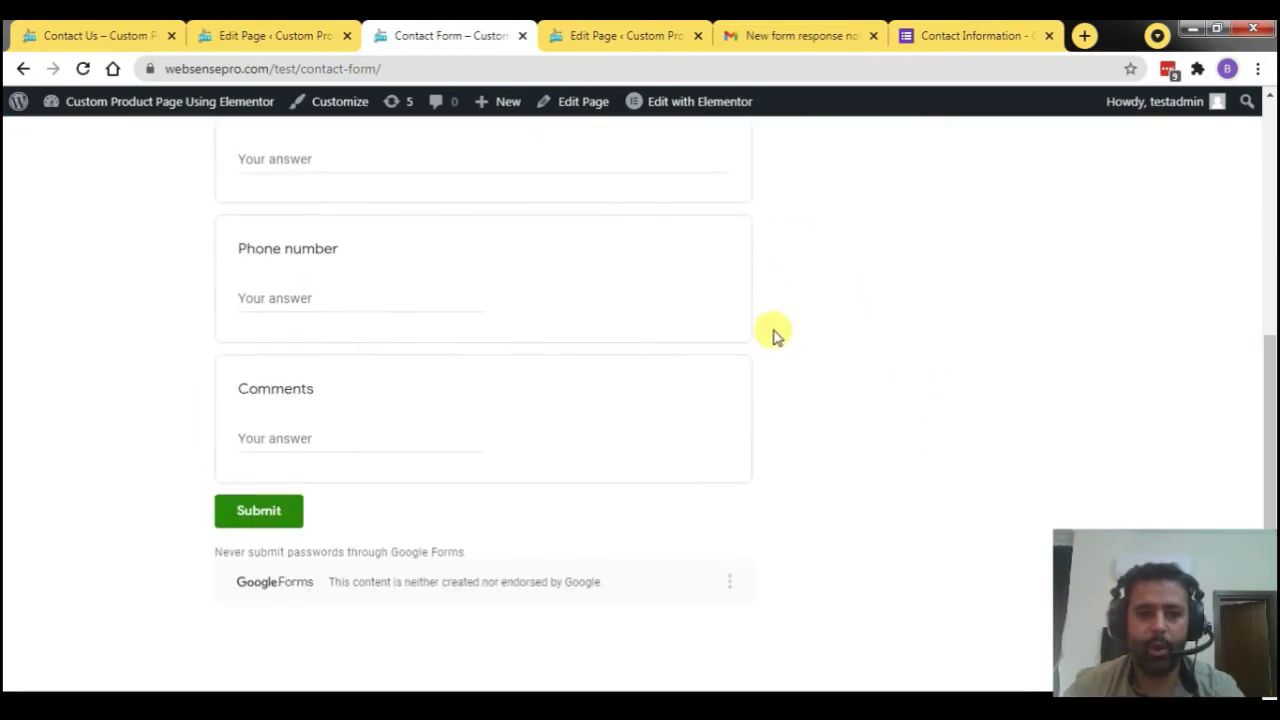
scroll(775, 333, "up", 2)
scroll(775, 333, "up", 3)
scroll(775, 333, "up", 2)
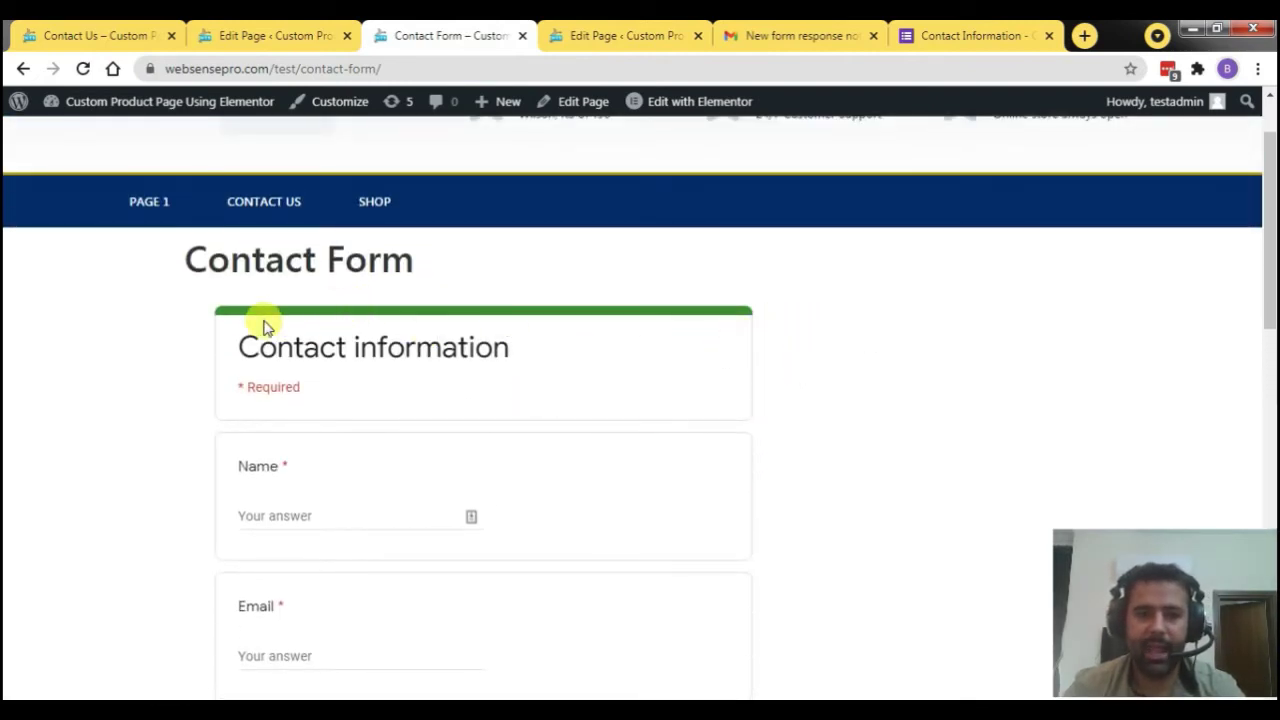
triple_click(720, 320)
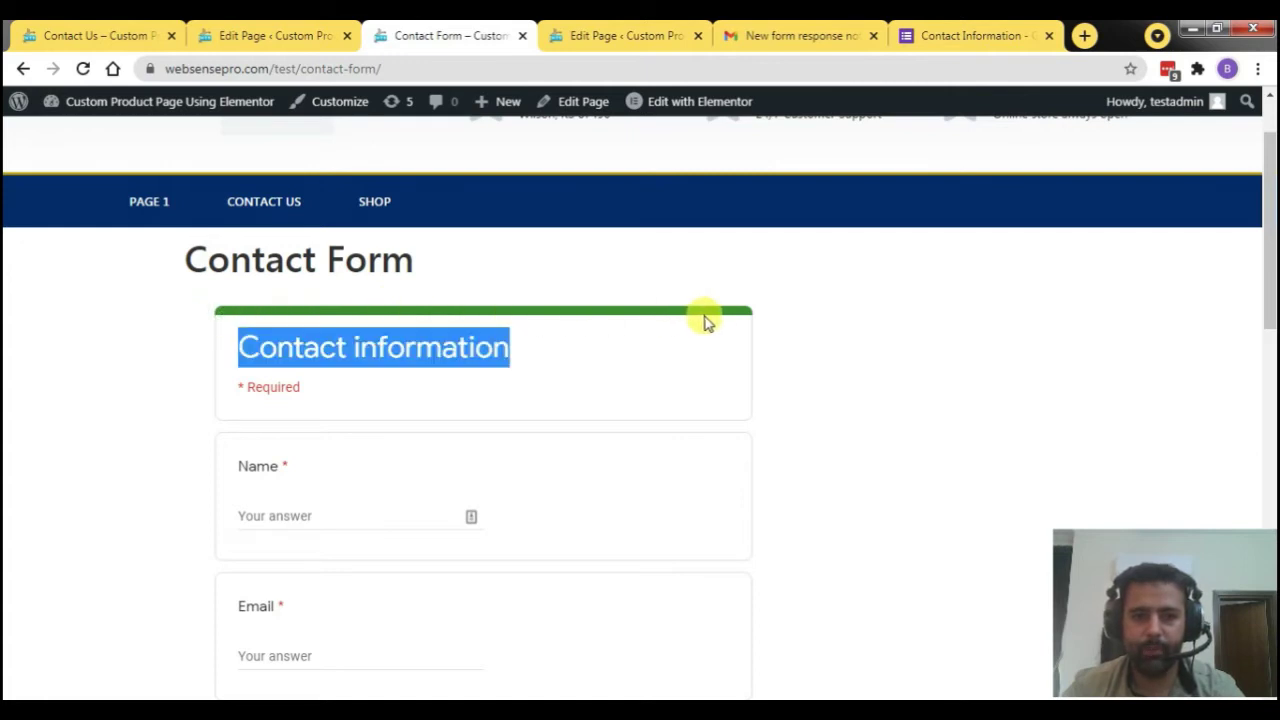
left_click(830, 334)
scroll(634, 313, "up", 1)
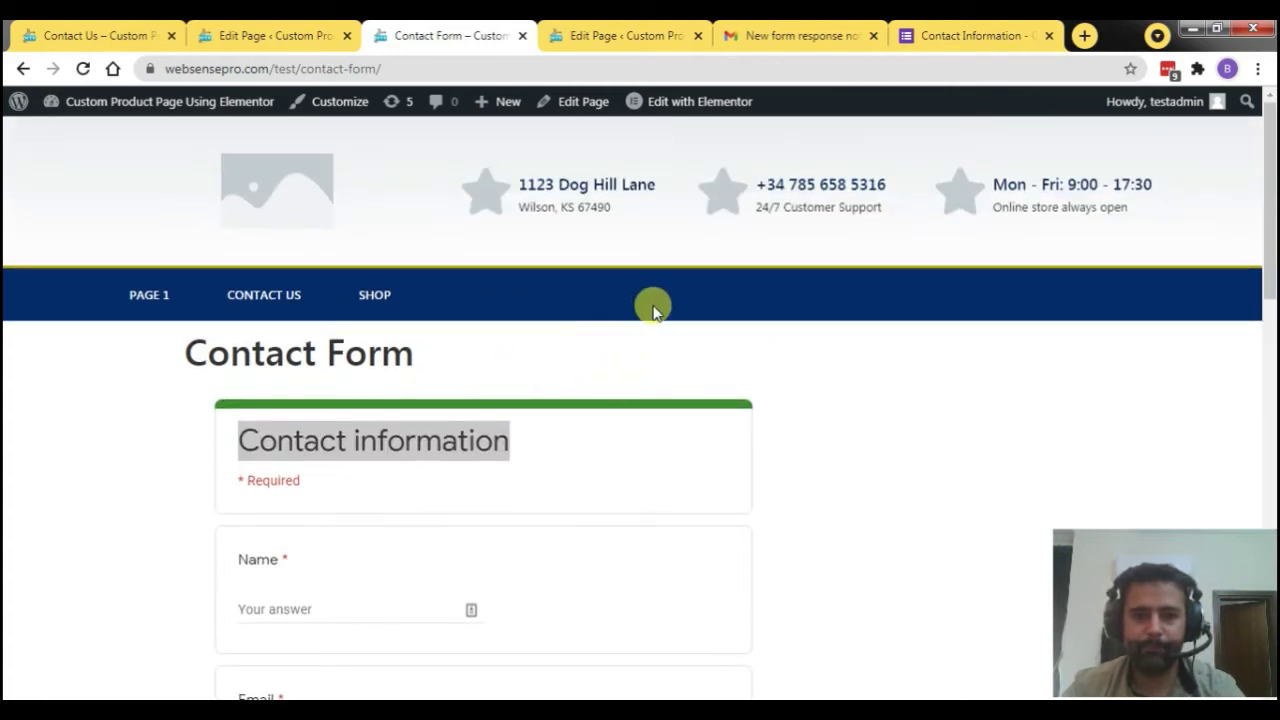
Close the Send form embed dialog and change the form's theme colour from green to Indigo.
left_click(931, 40)
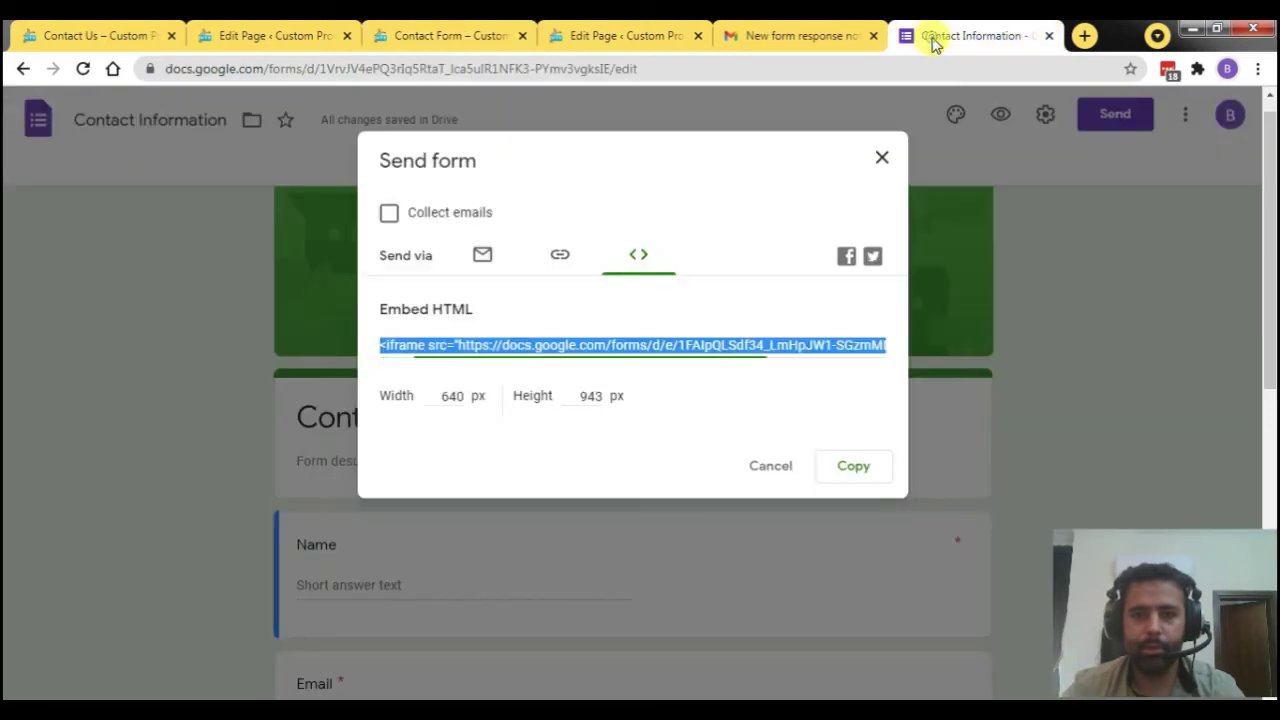
left_click(882, 160)
left_click(620, 414)
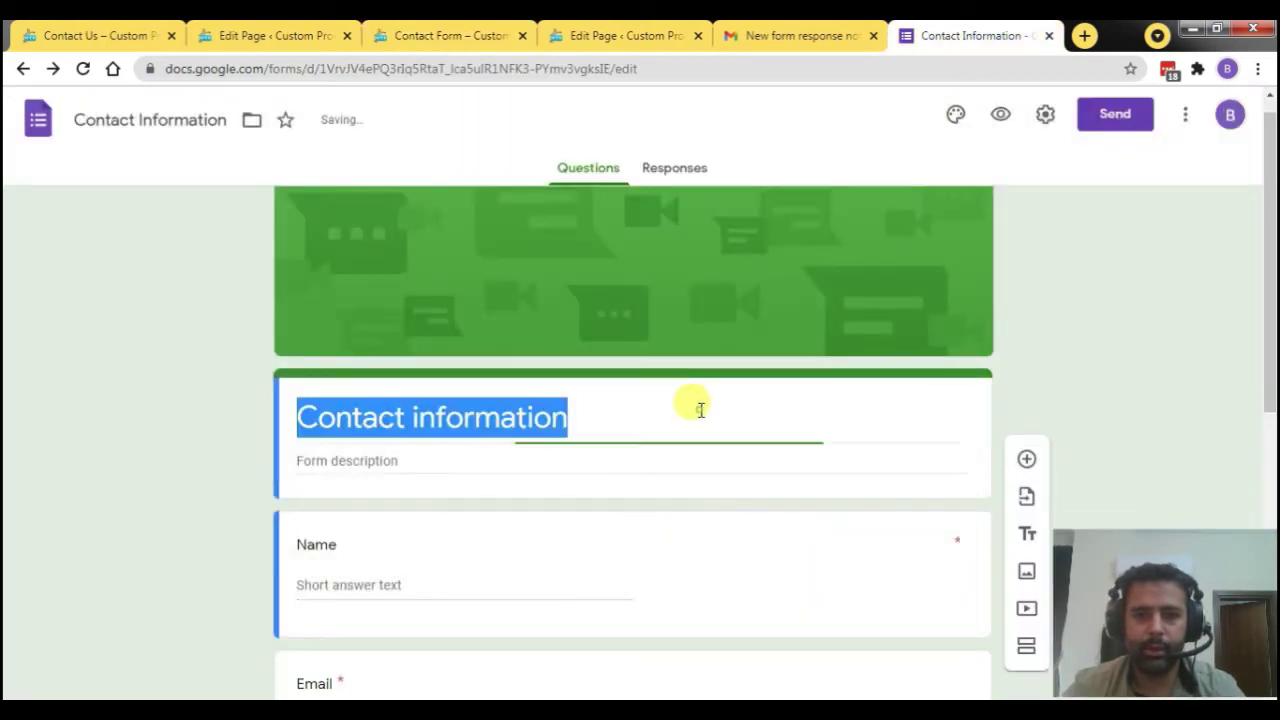
left_click(956, 118)
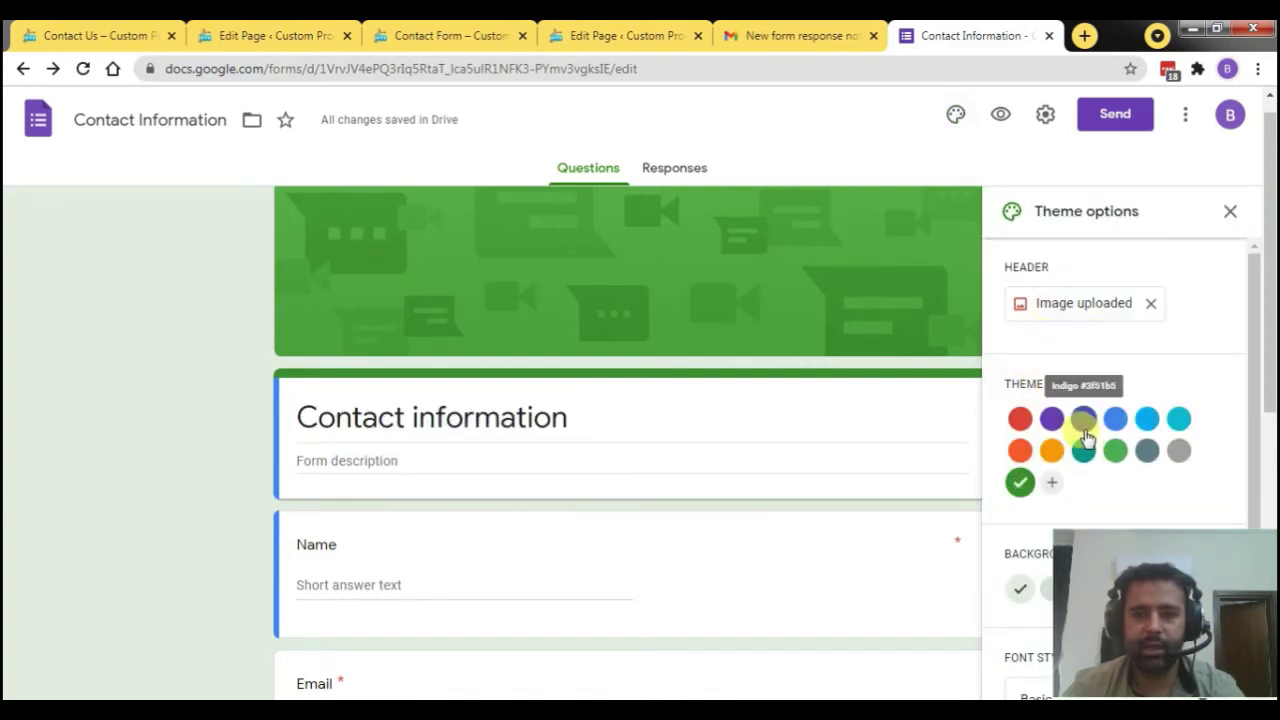
left_click(1085, 436)
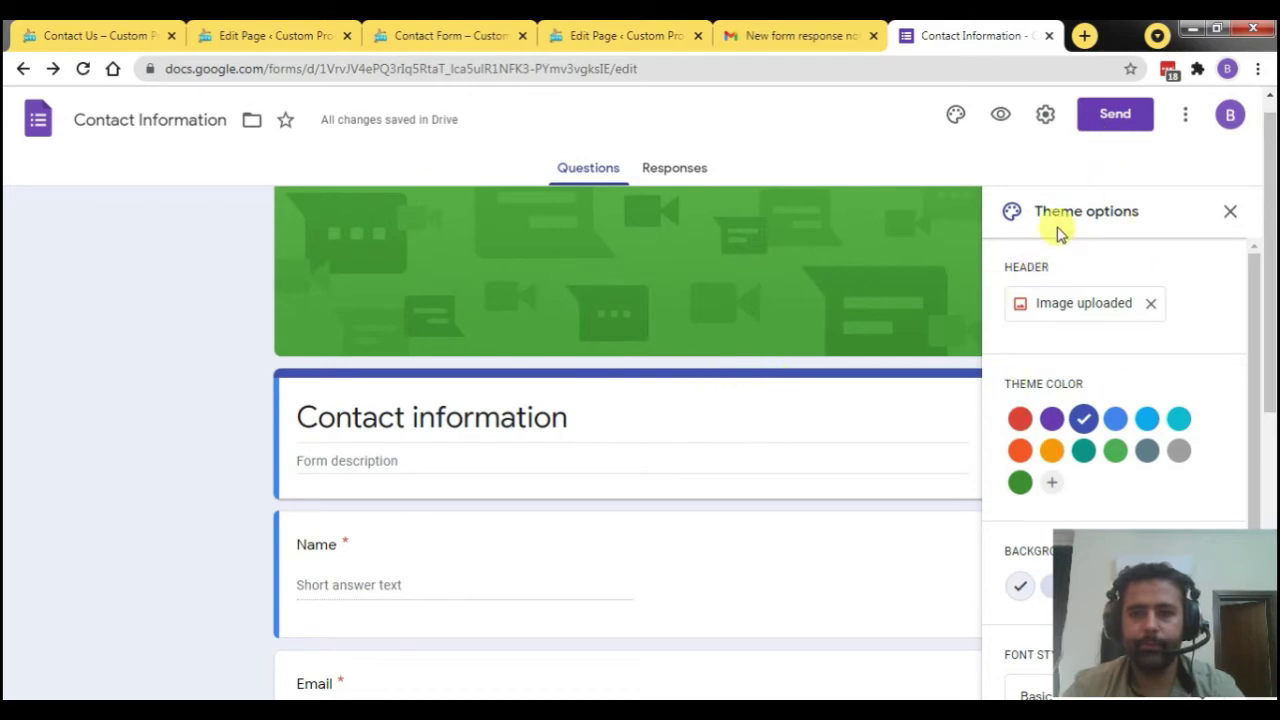
Reload the Contact Form page and open Chrome DevTools with Inspect.
left_click(427, 52)
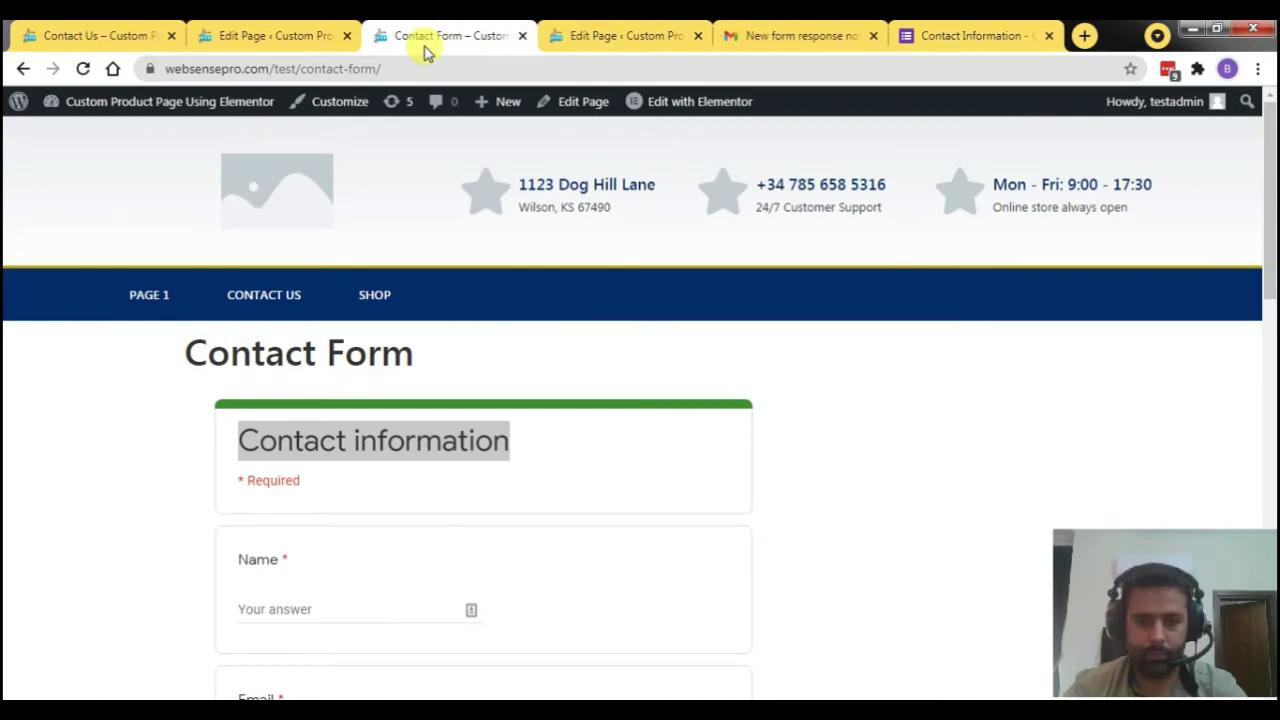
key("F5")
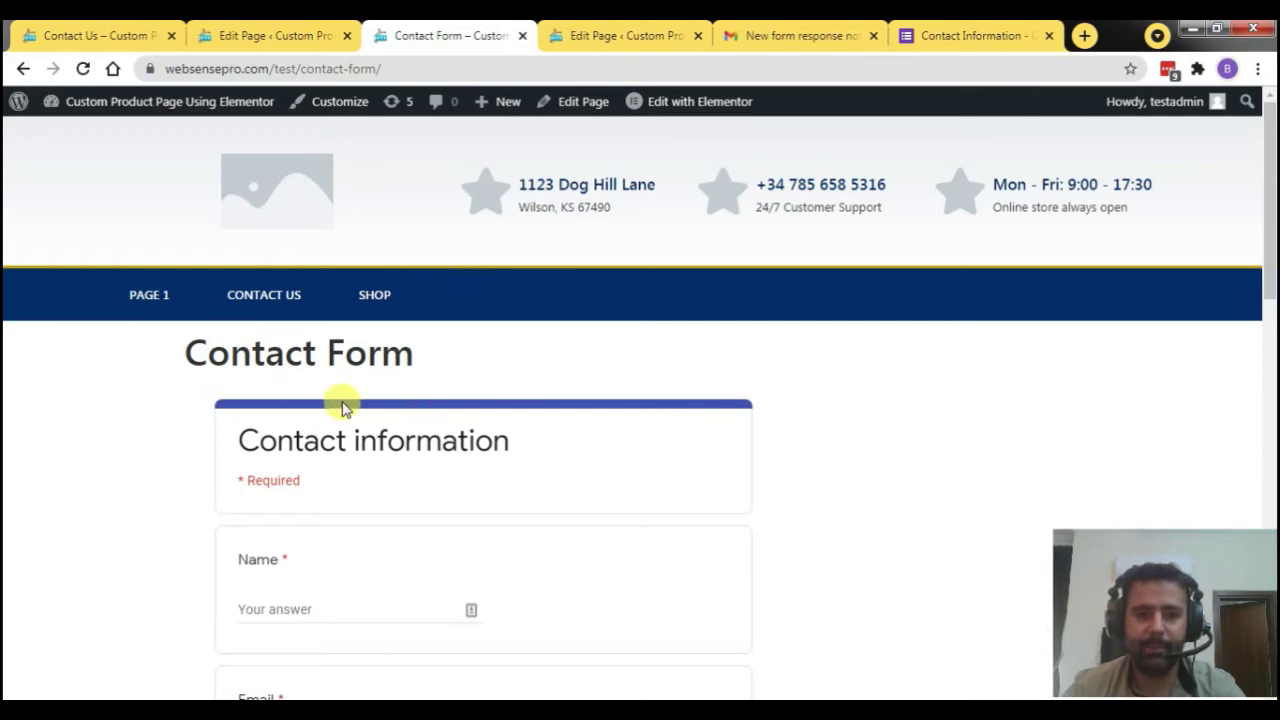
right_click(561, 301)
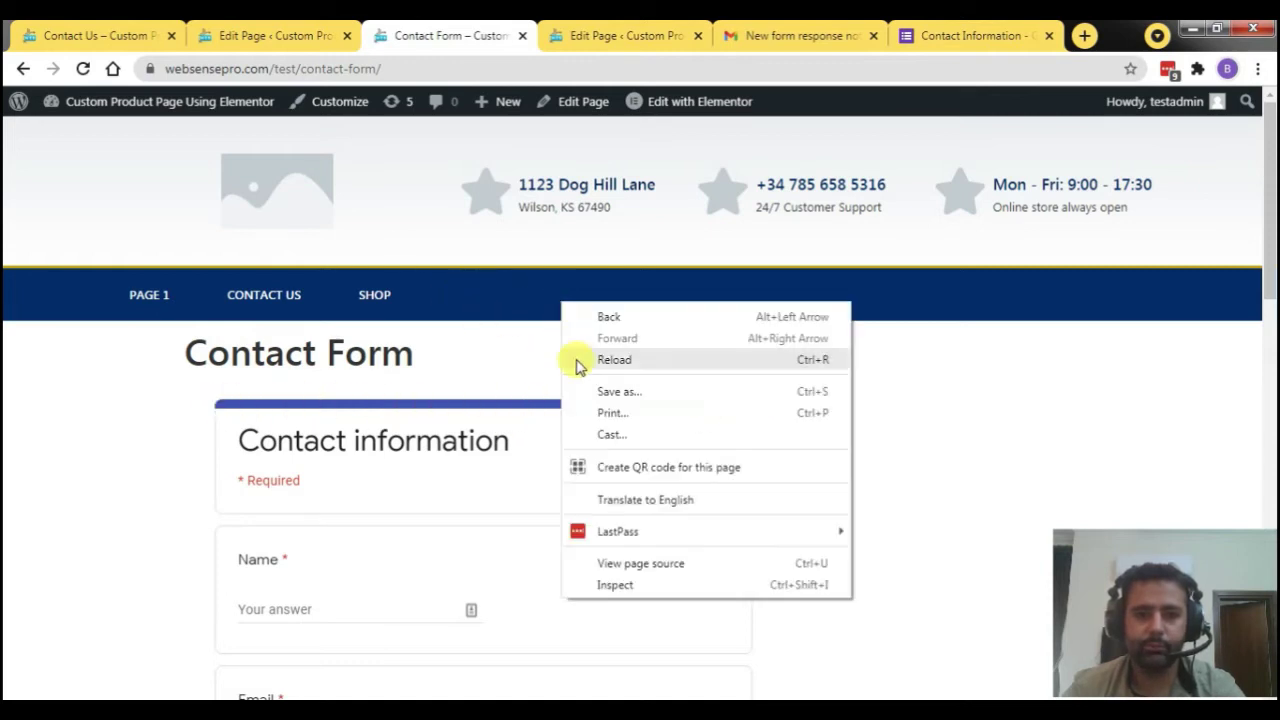
left_click(616, 585)
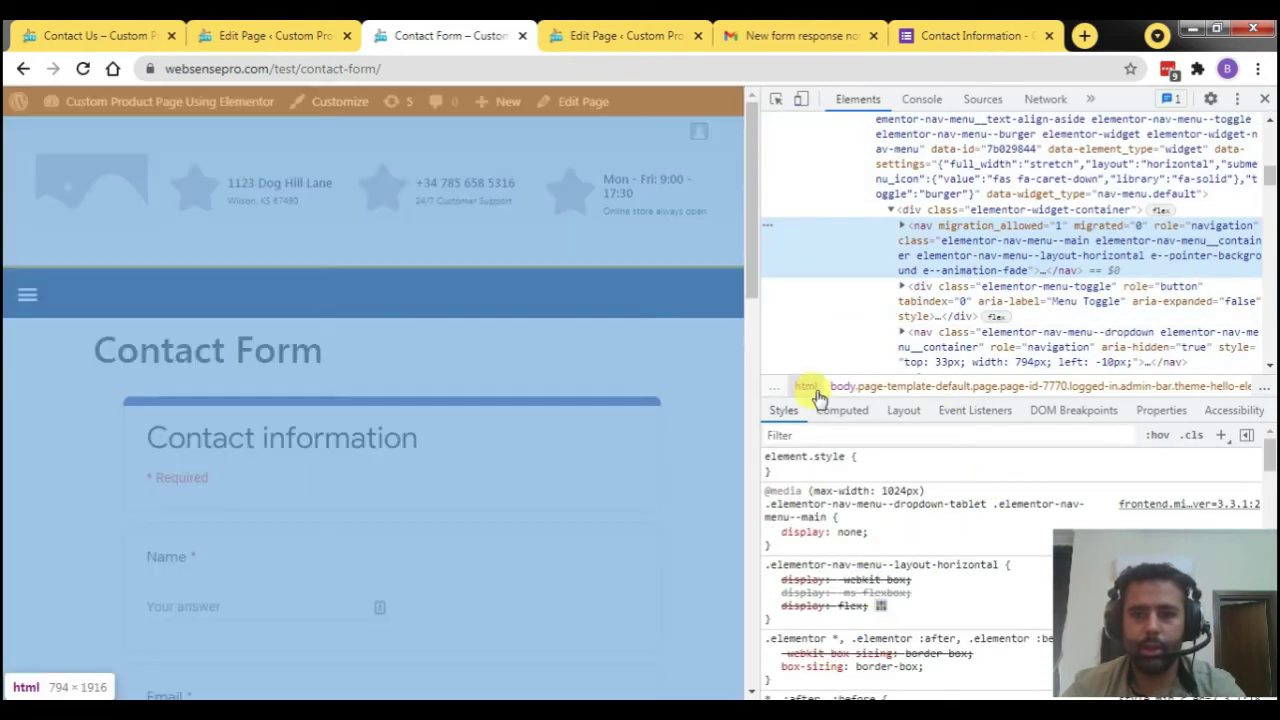
Eyedrop the navy menu bar into --e-global-color-primary and copy its hex #012c6d.
scroll(960, 520, "down", 2)
scroll(967, 523, "down", 3)
scroll(967, 523, "down", 3)
scroll(966, 540, "down", 3)
scroll(967, 571, "down", 3)
left_click(946, 546)
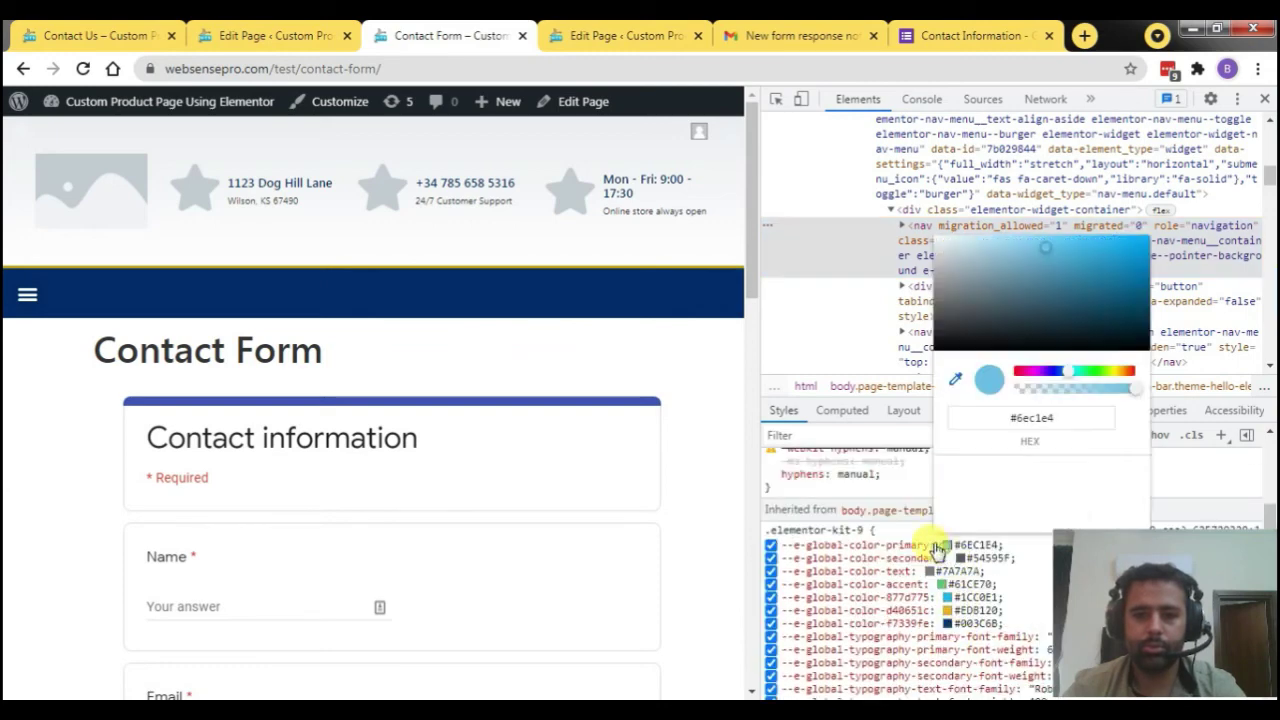
left_click(487, 267)
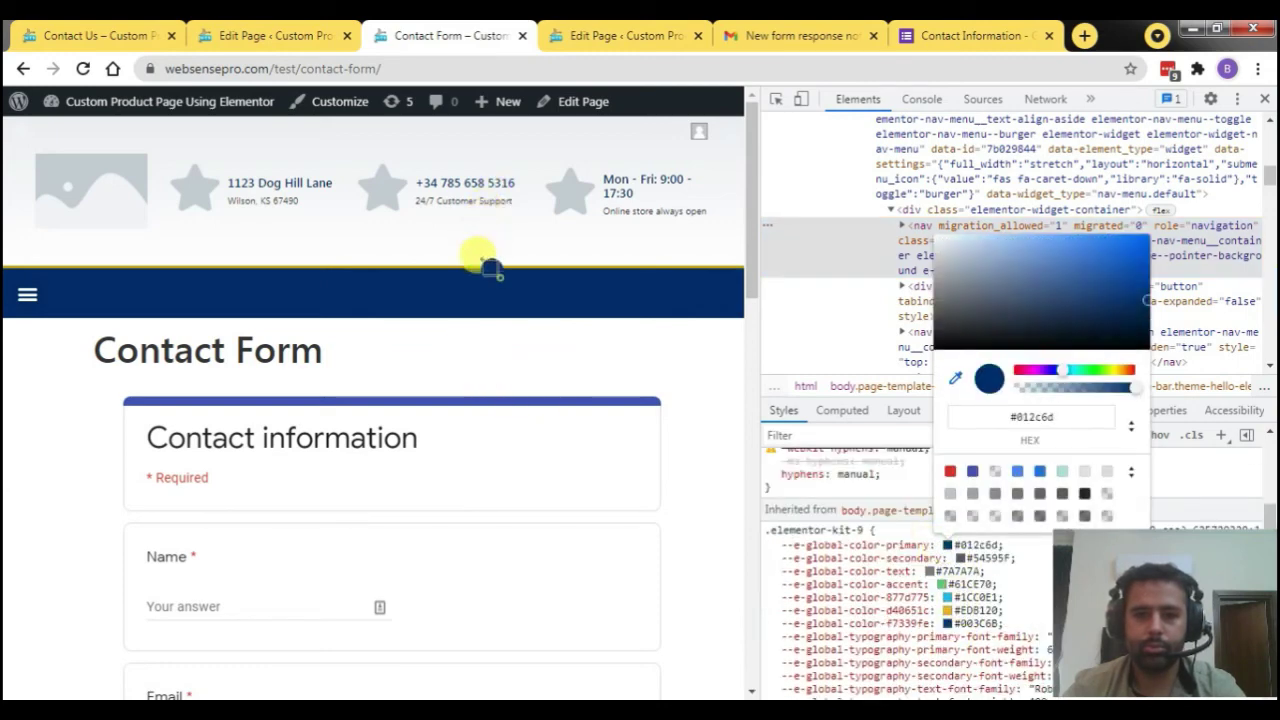
left_click(979, 545)
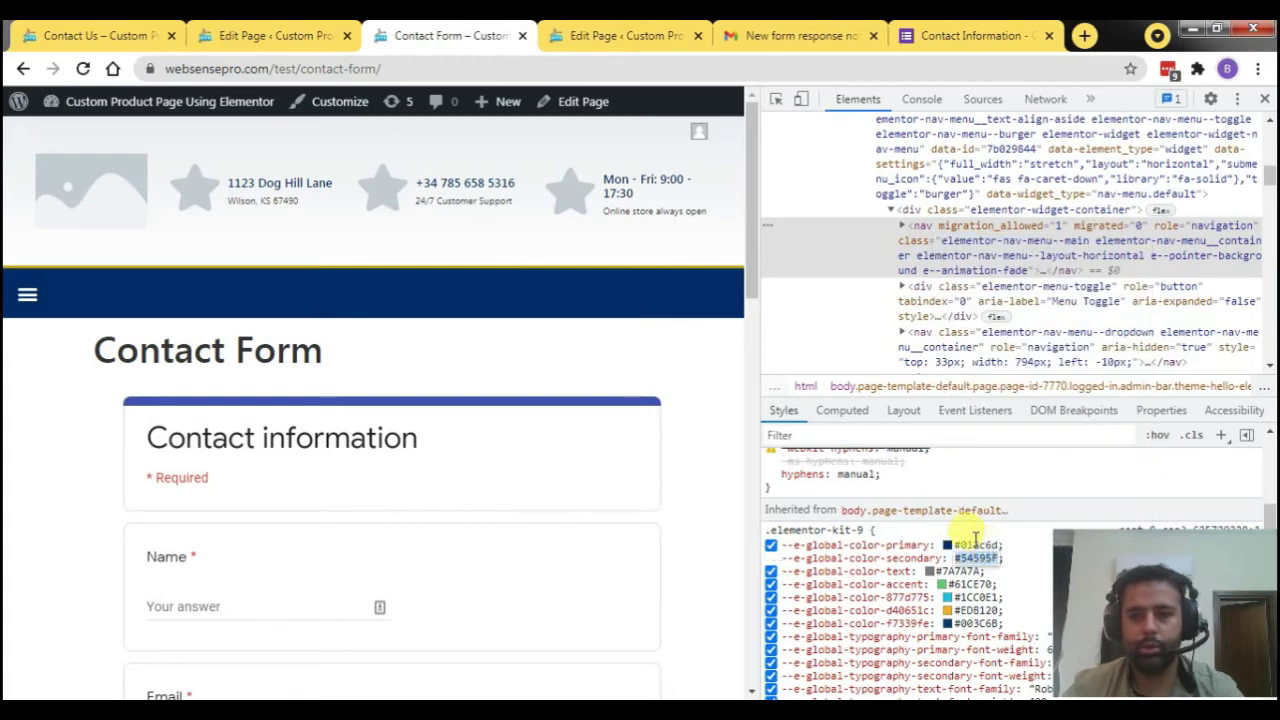
left_click(966, 545)
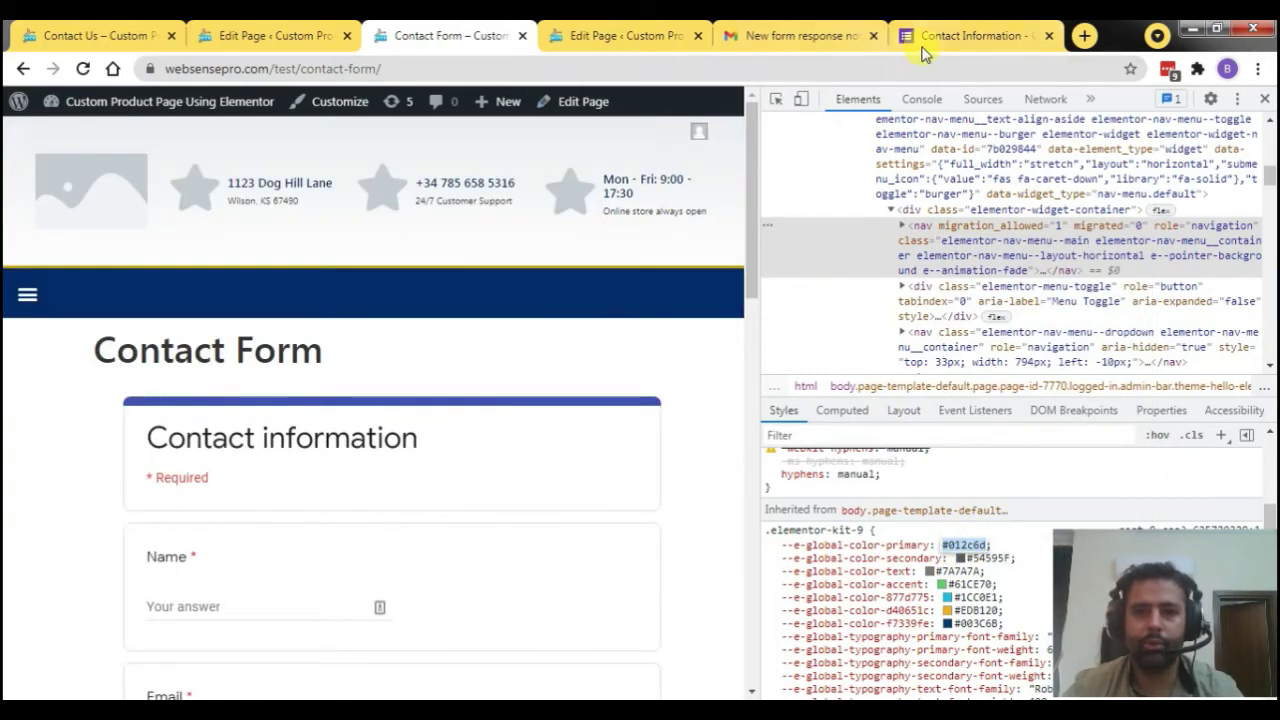
Add a custom theme colour by pasting hex #012c6d from the website.
left_click(922, 40)
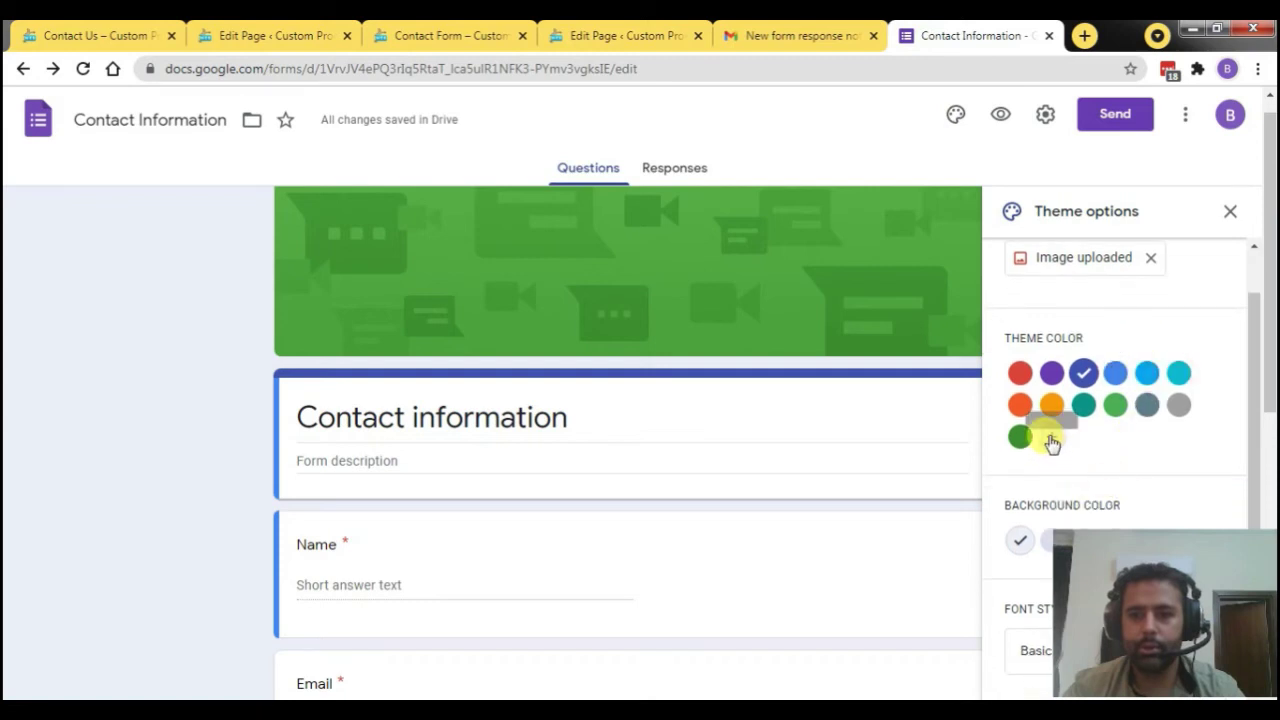
left_click(1051, 442)
scroll(1180, 340, "down", 2)
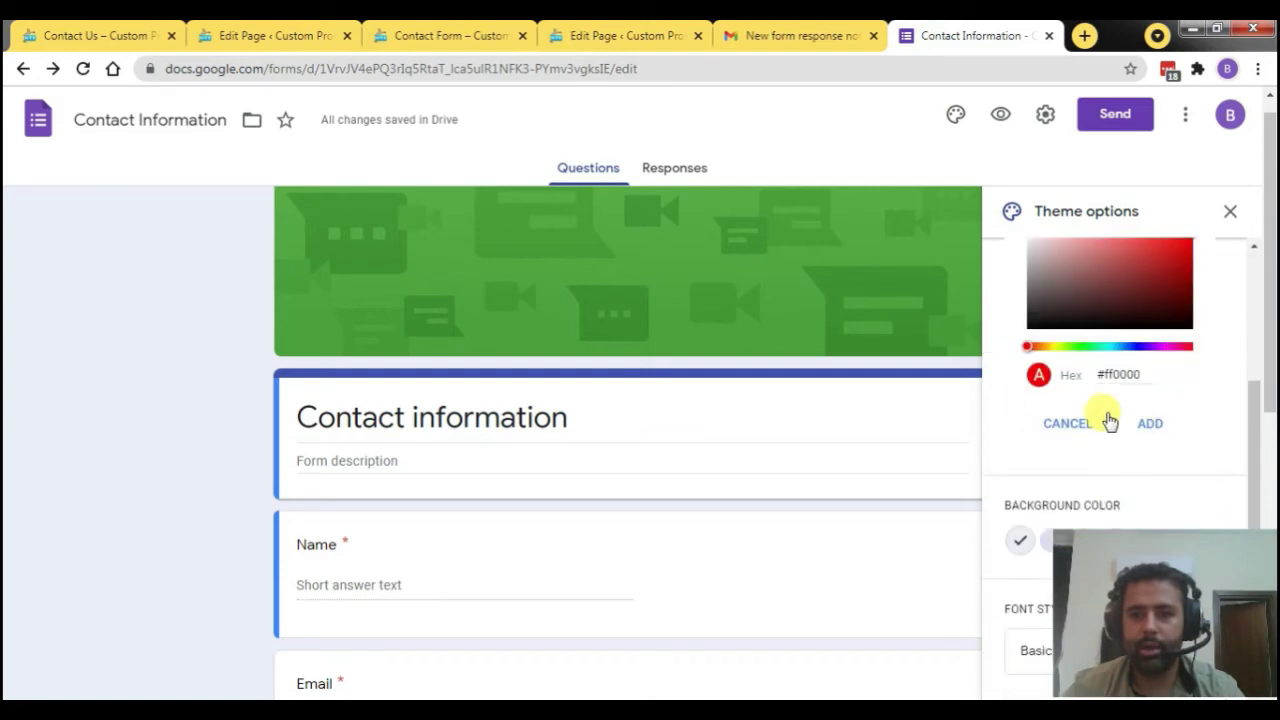
left_click(1120, 374)
key("ctrl+a")
type("#012c6d")
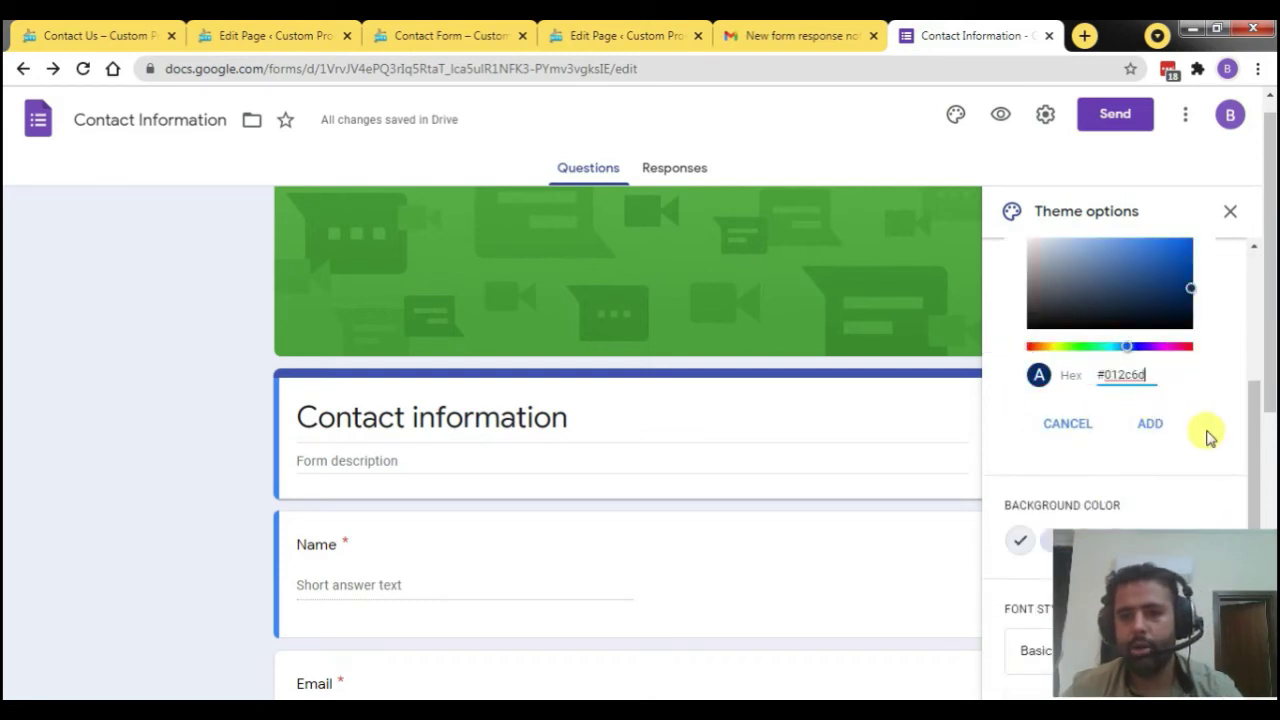
left_click(1143, 424)
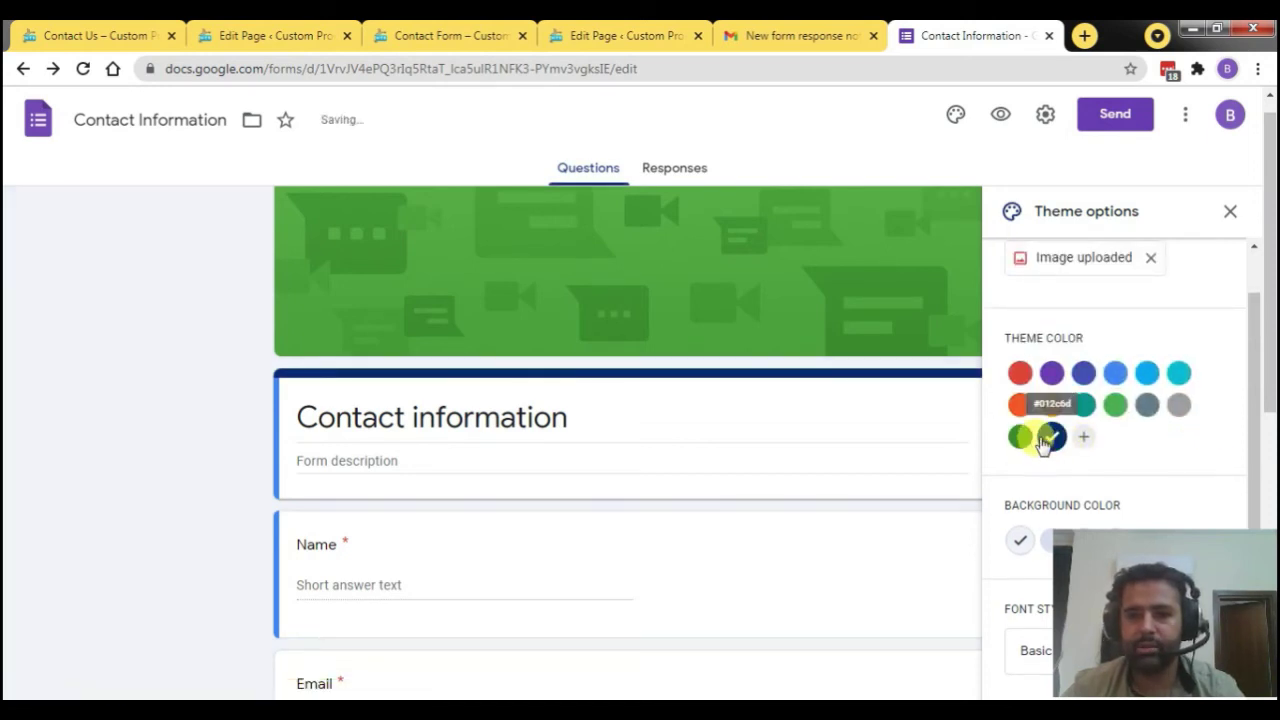
Close Theme options and DevTools, then reload the Contact Form page to check the navy accent.
left_click(1229, 210)
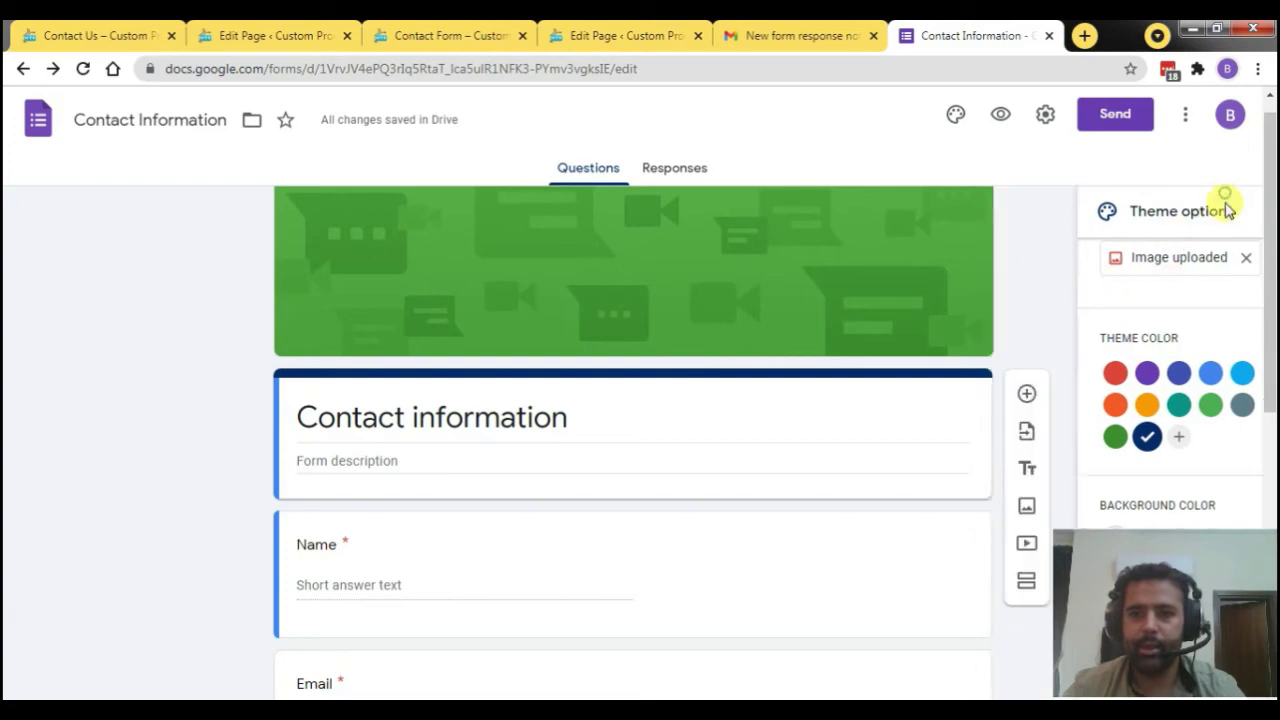
left_click(451, 36)
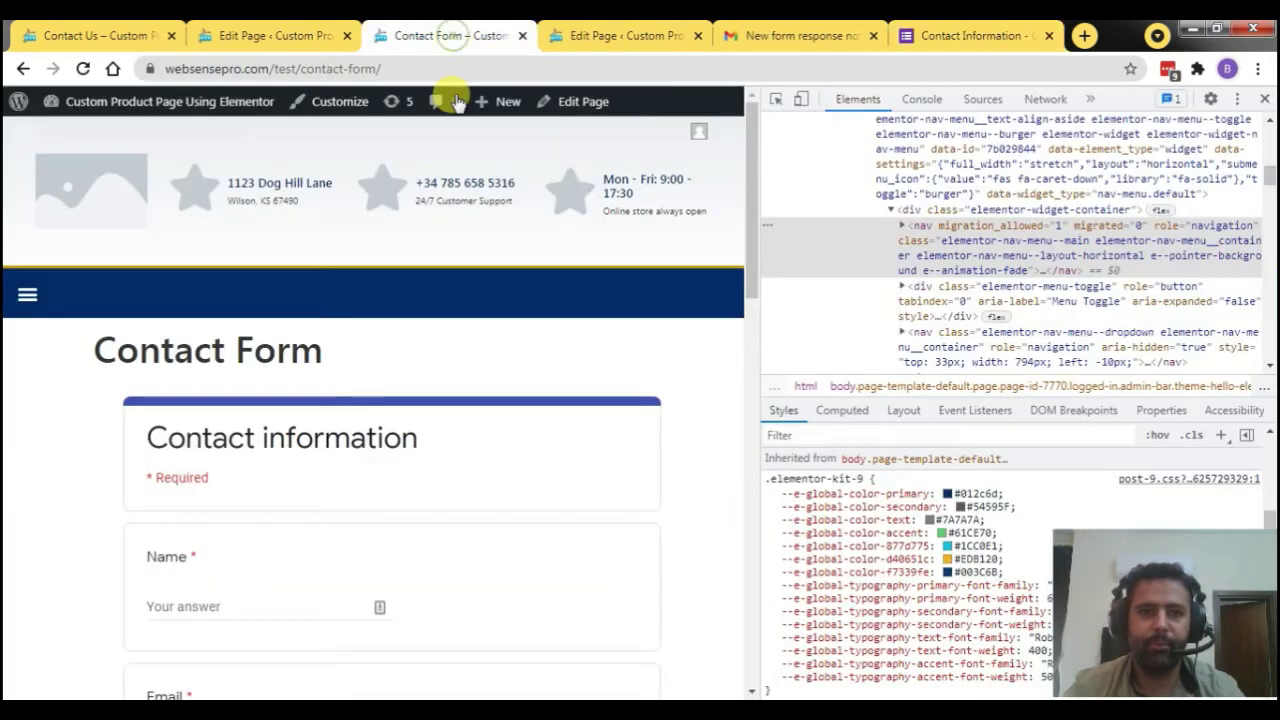
left_click(1264, 99)
left_click(84, 68)
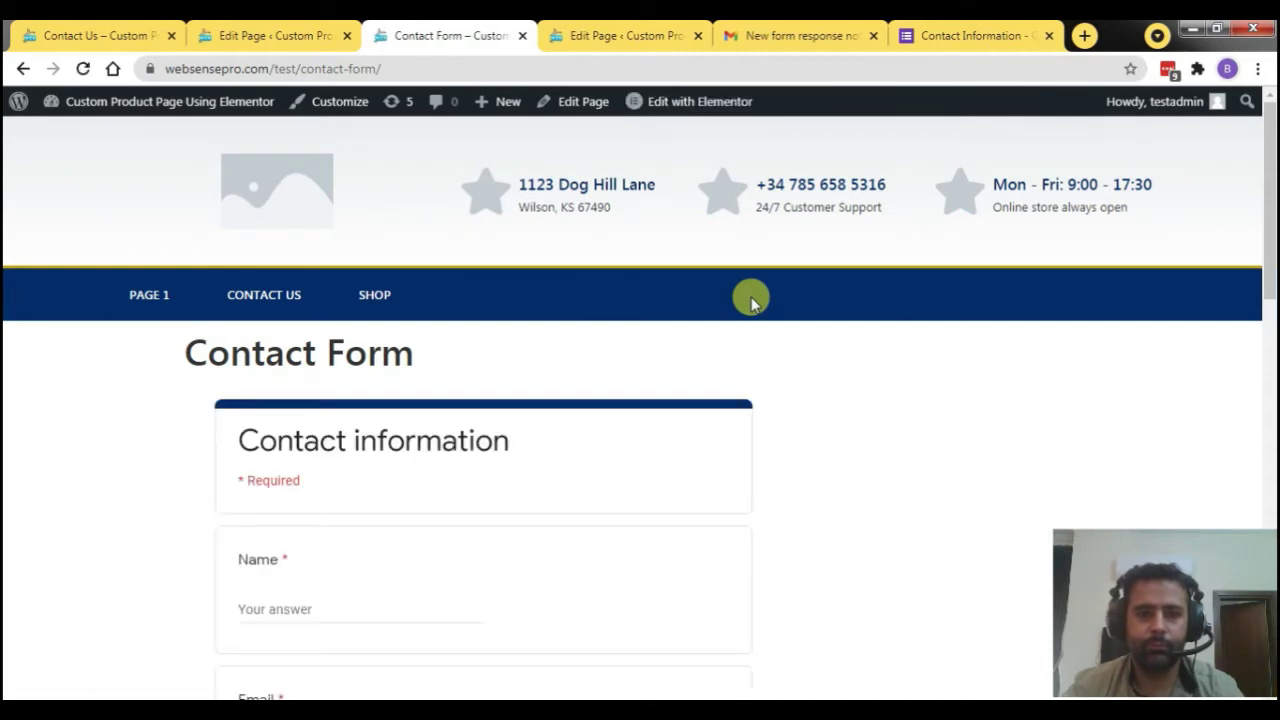
scroll(749, 317, "down", 2)
scroll(177, 340, "up", 2)
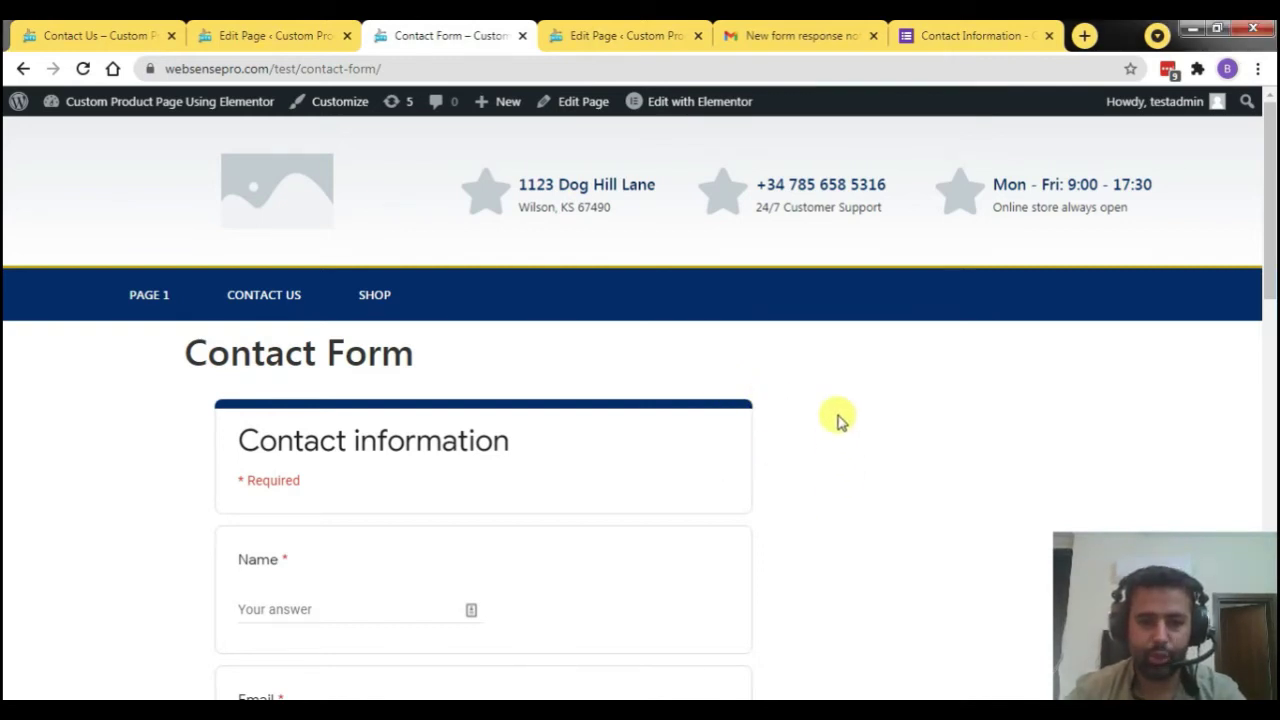
scroll(838, 420, "down", 3)
scroll(860, 360, "up", 3)
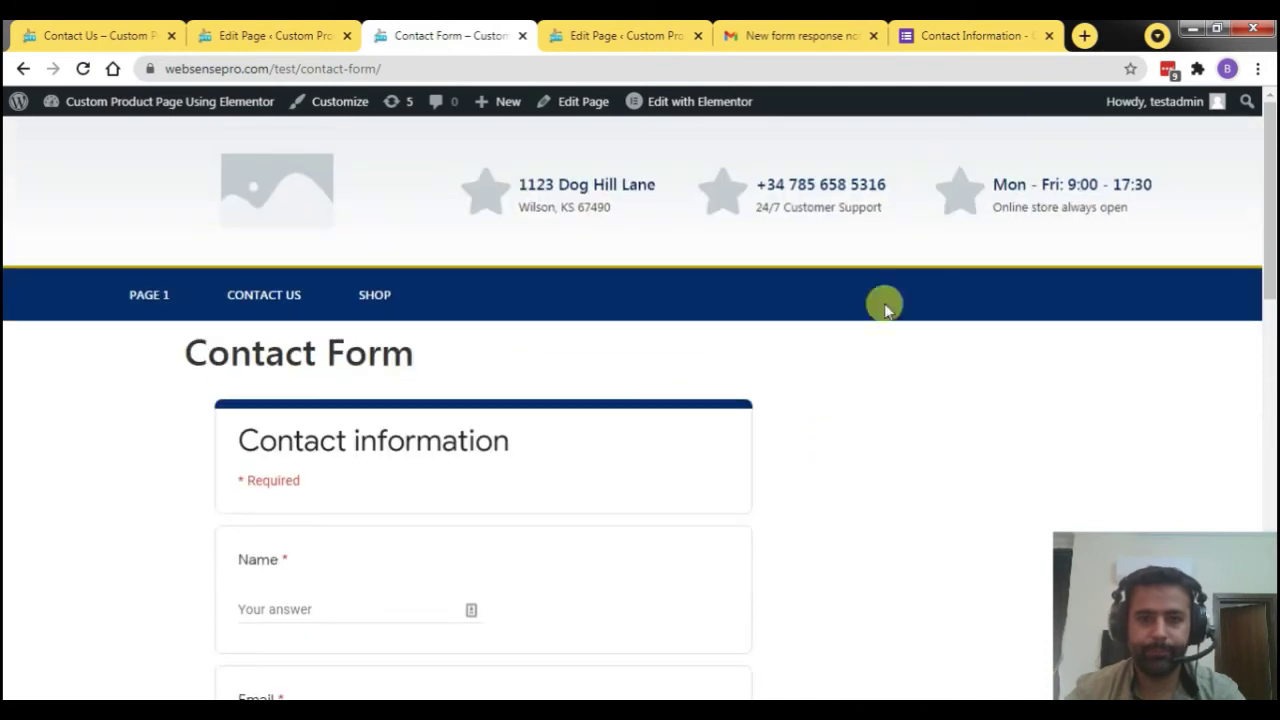
left_click(966, 37)
Review and close the form Settings unchanged, then open the More menu and scroll to Add-ons.
scroll(920, 450, "up", 1)
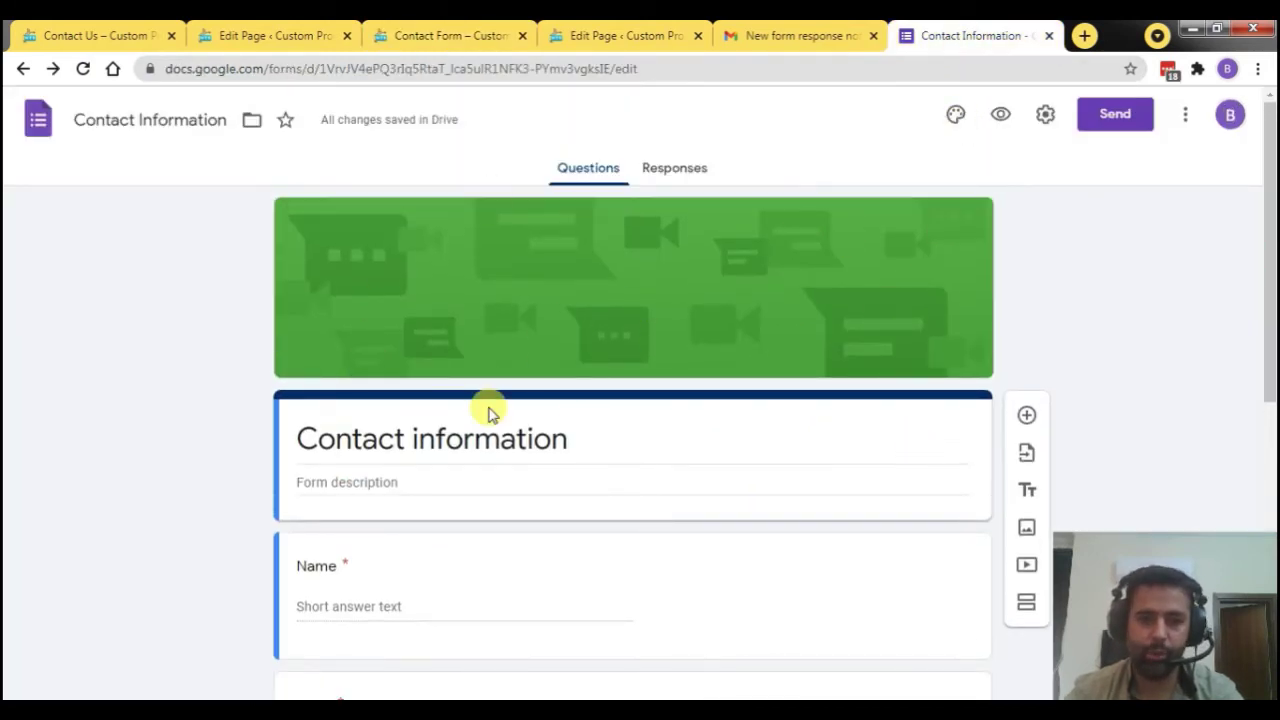
left_click(1046, 118)
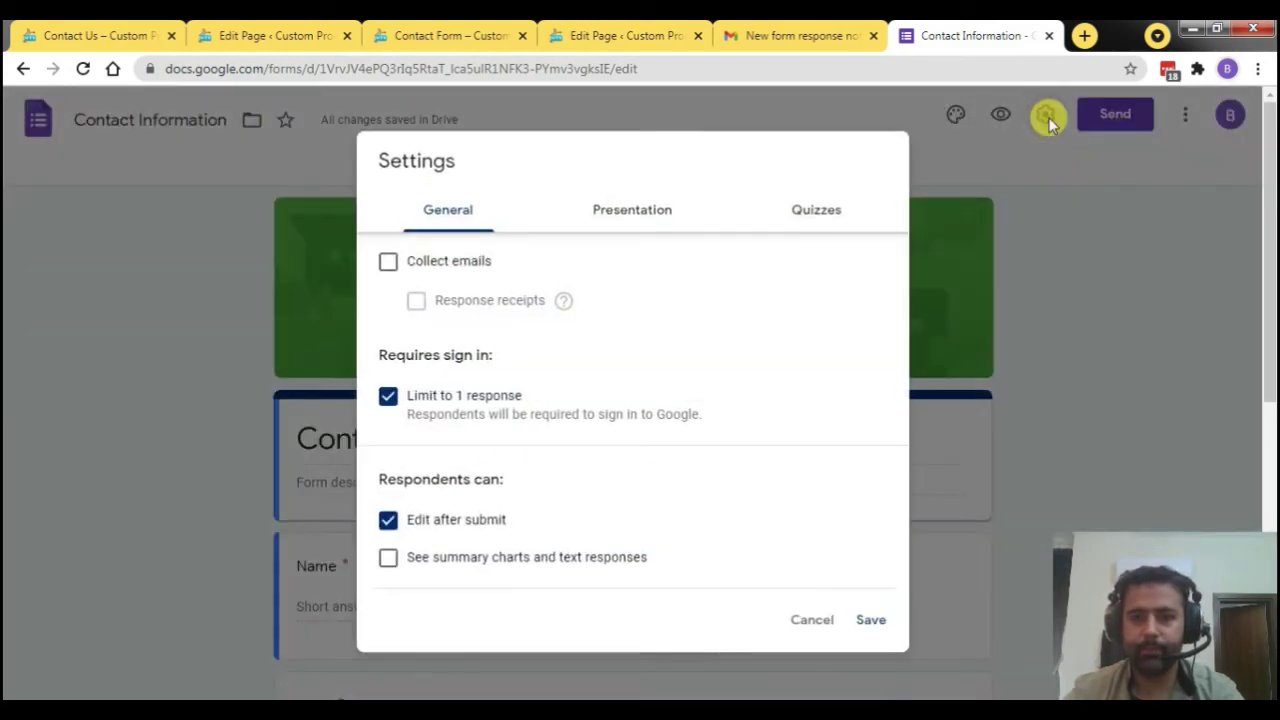
left_click(804, 622)
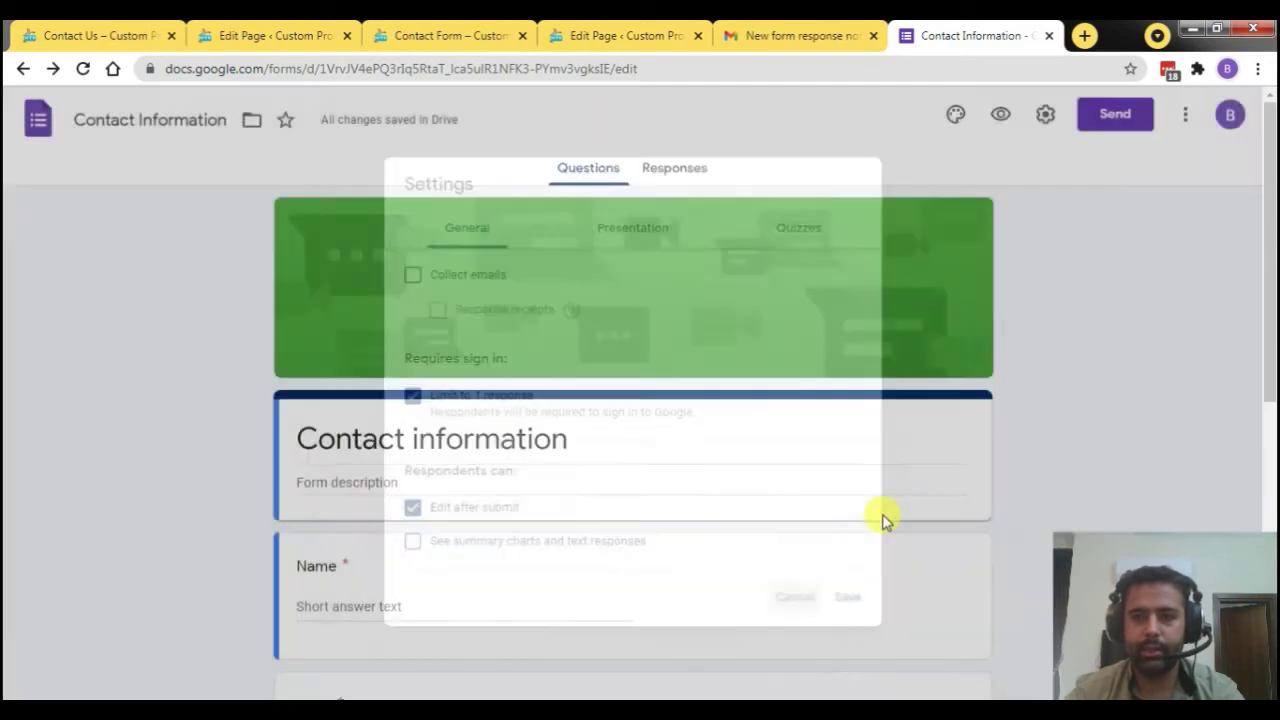
left_click(1184, 118)
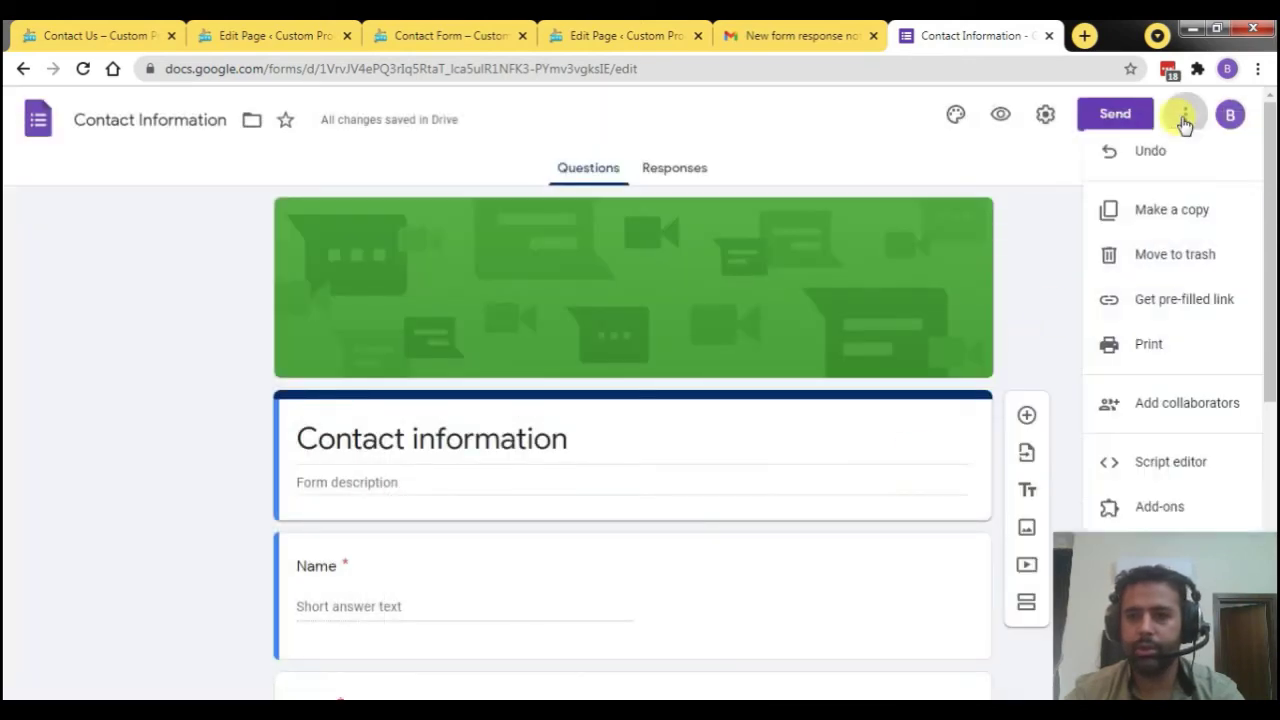
scroll(1183, 191, "down", 2)
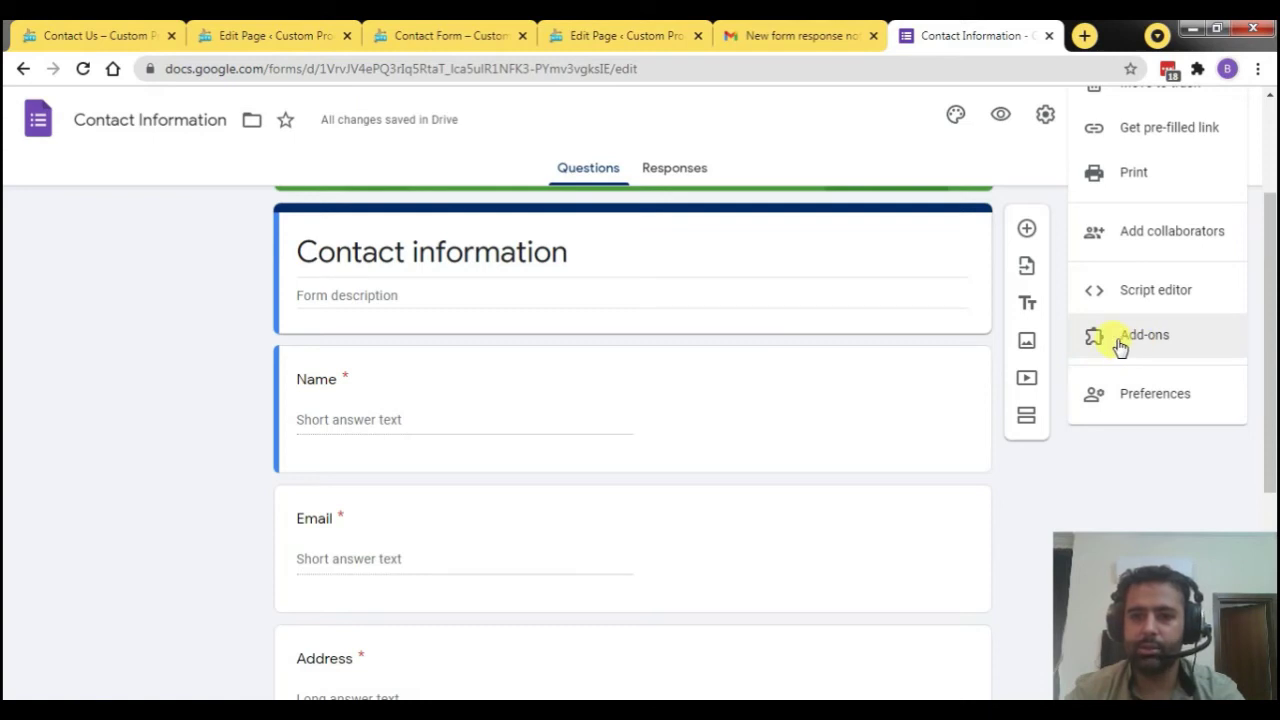
Search the Add-ons marketplace for 'Email notification' and open the Email Notifications for Google Forms listing.
left_click(1119, 343)
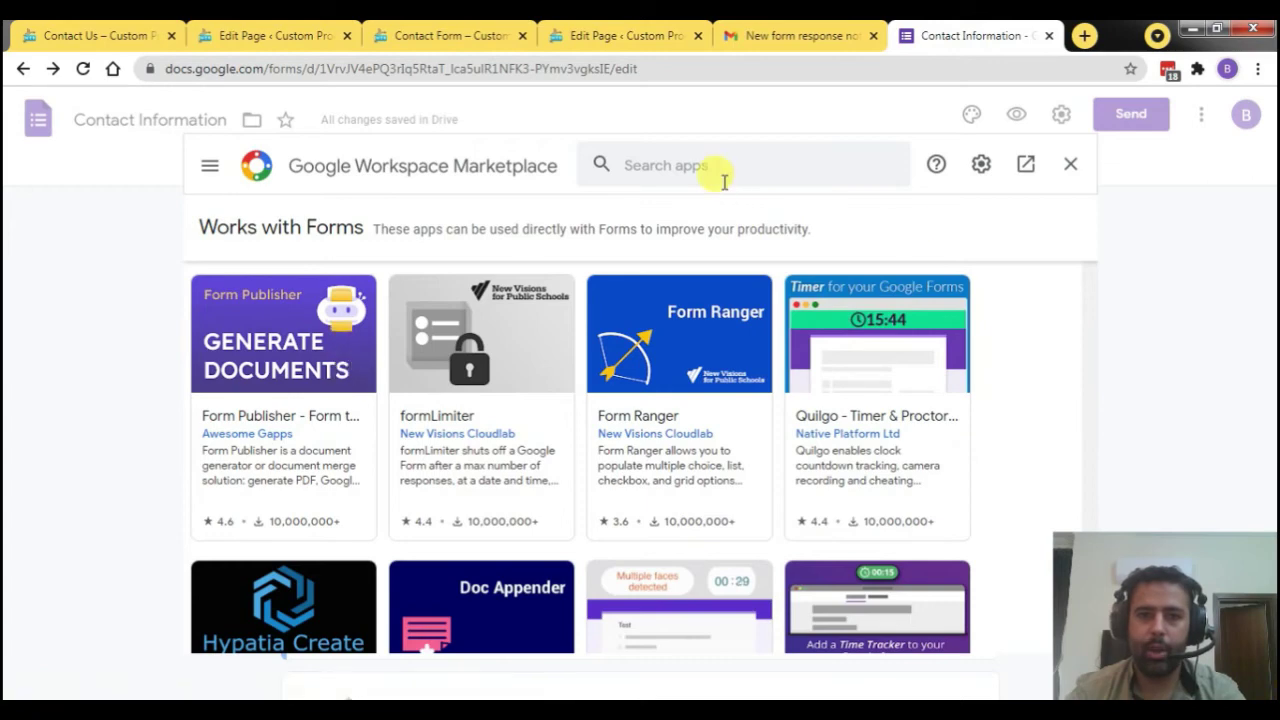
left_click(730, 147)
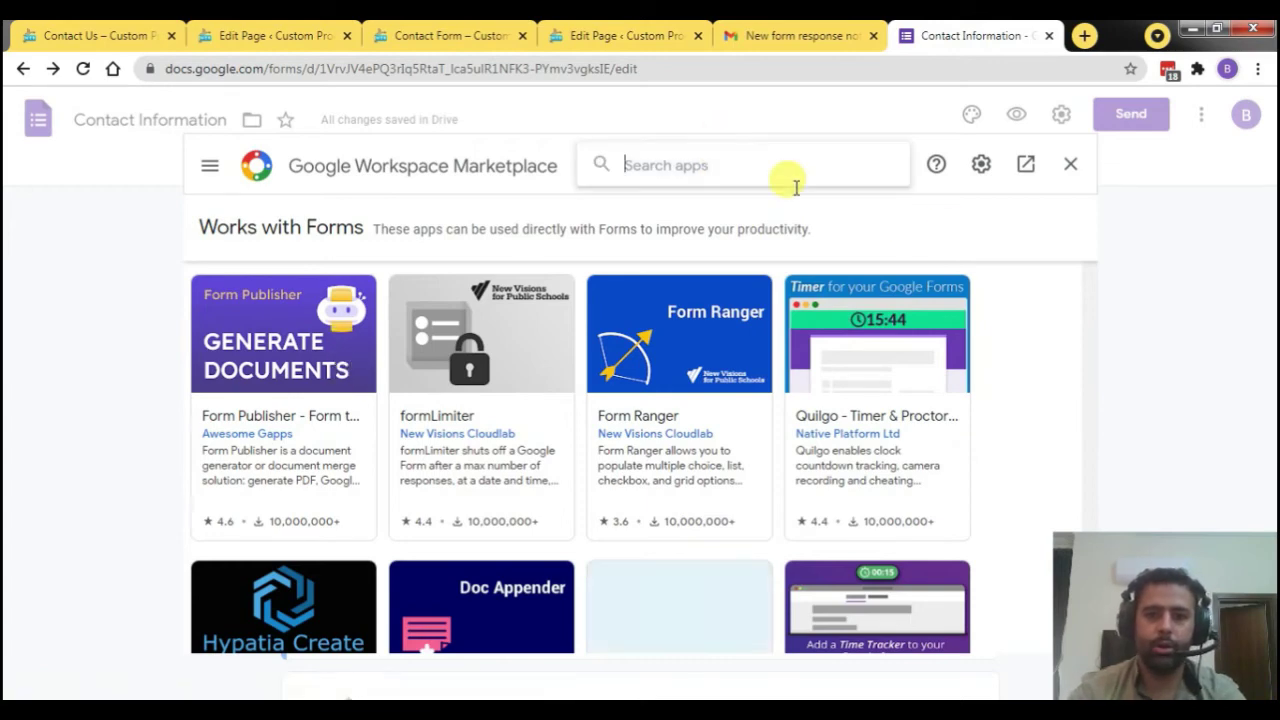
type("Email notification")
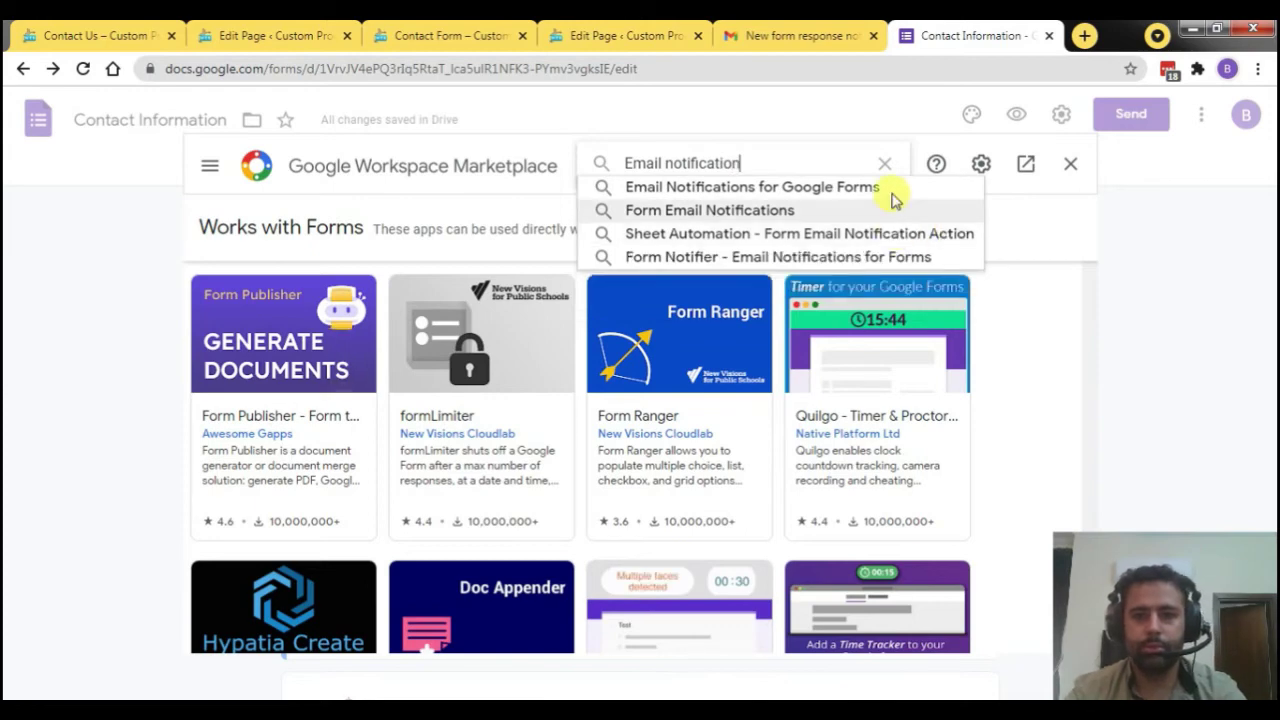
left_click(894, 188)
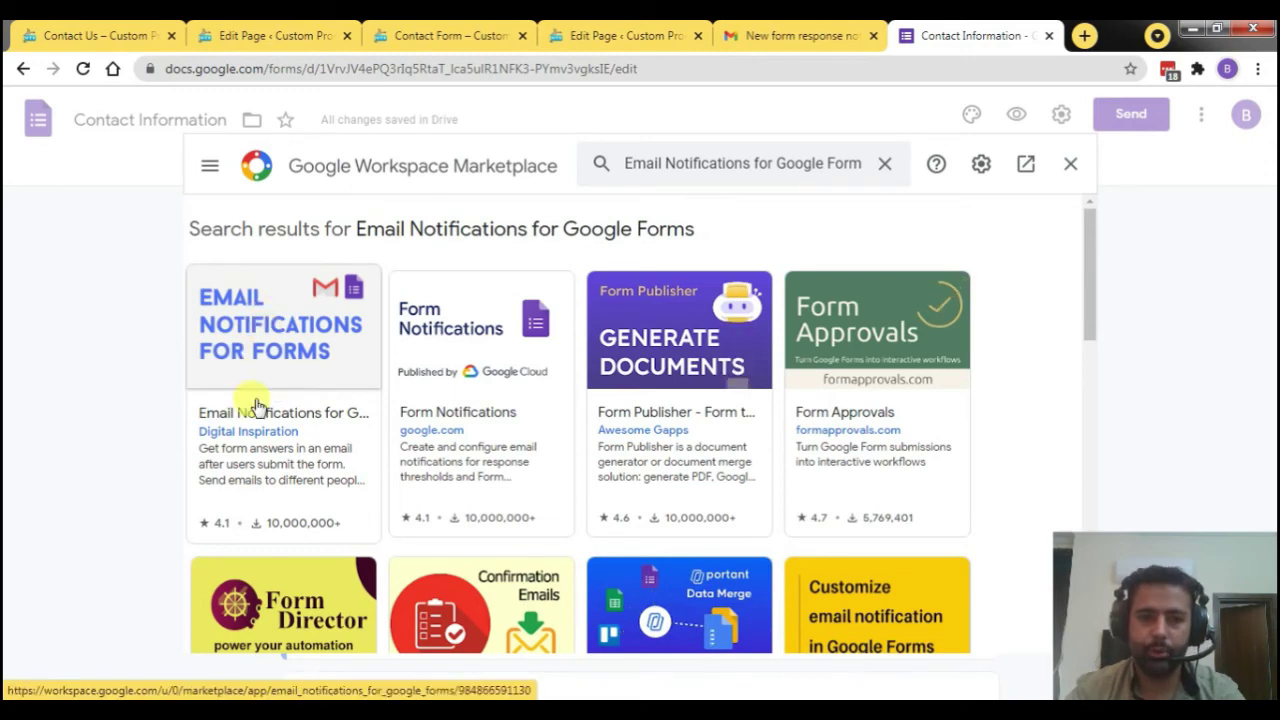
left_click(292, 355)
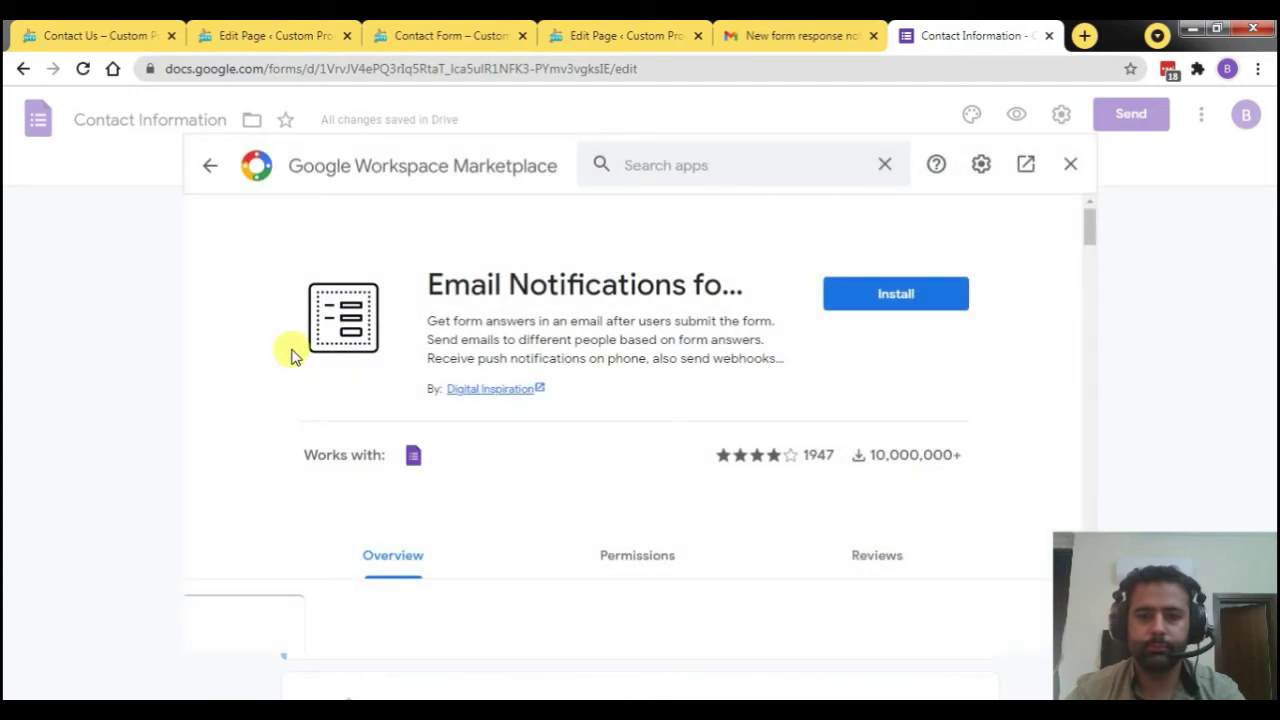
left_click(858, 292)
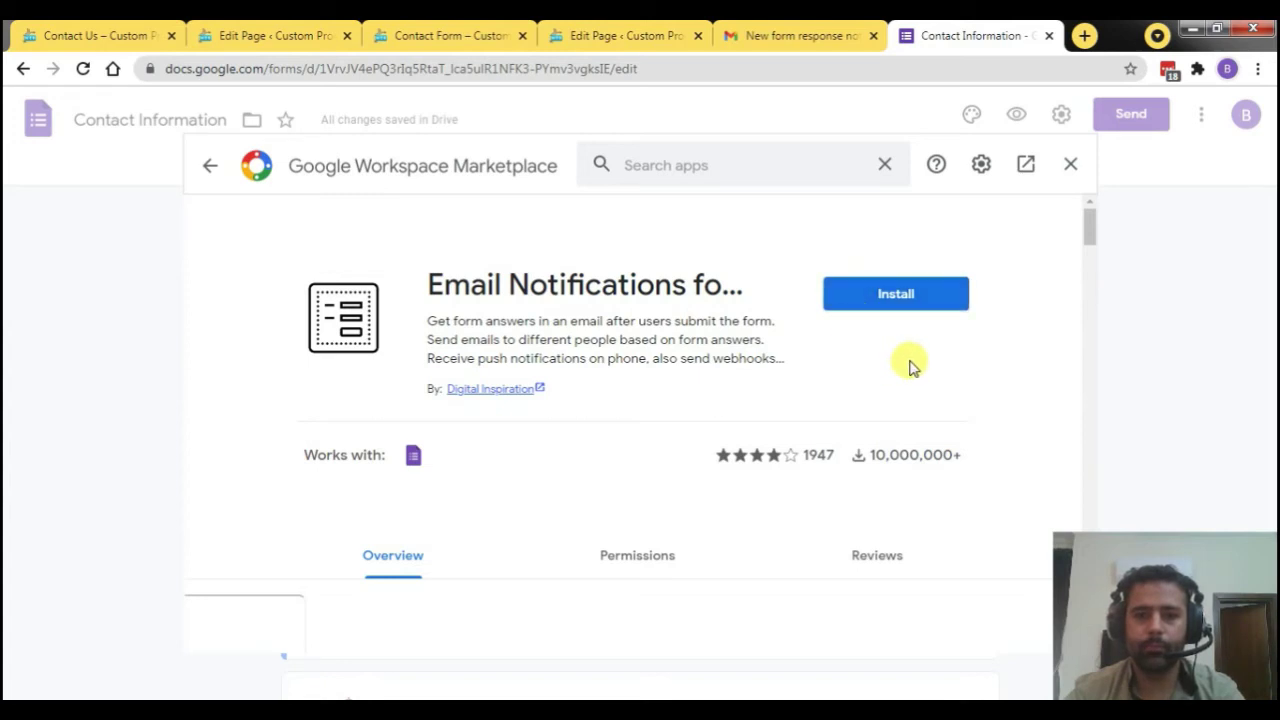
Install Email Notifications for Google Forms, choosing the Google account and allowing its access.
left_click(920, 314)
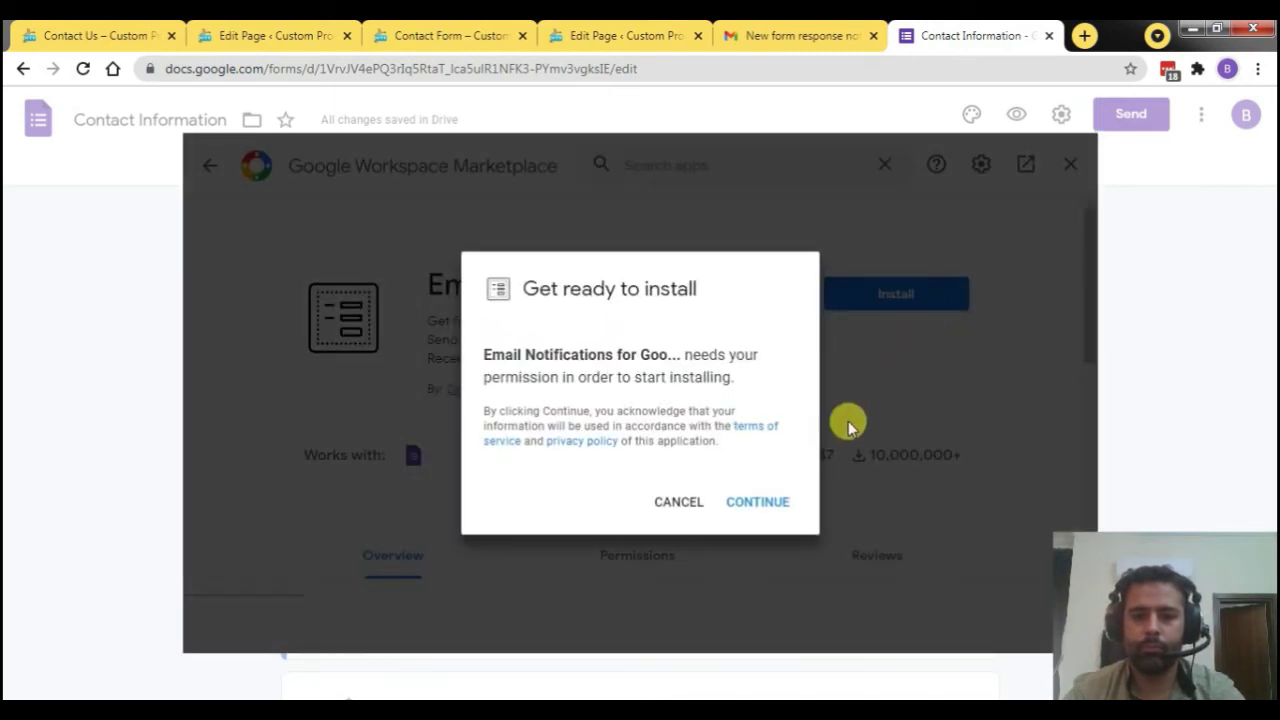
left_click(766, 510)
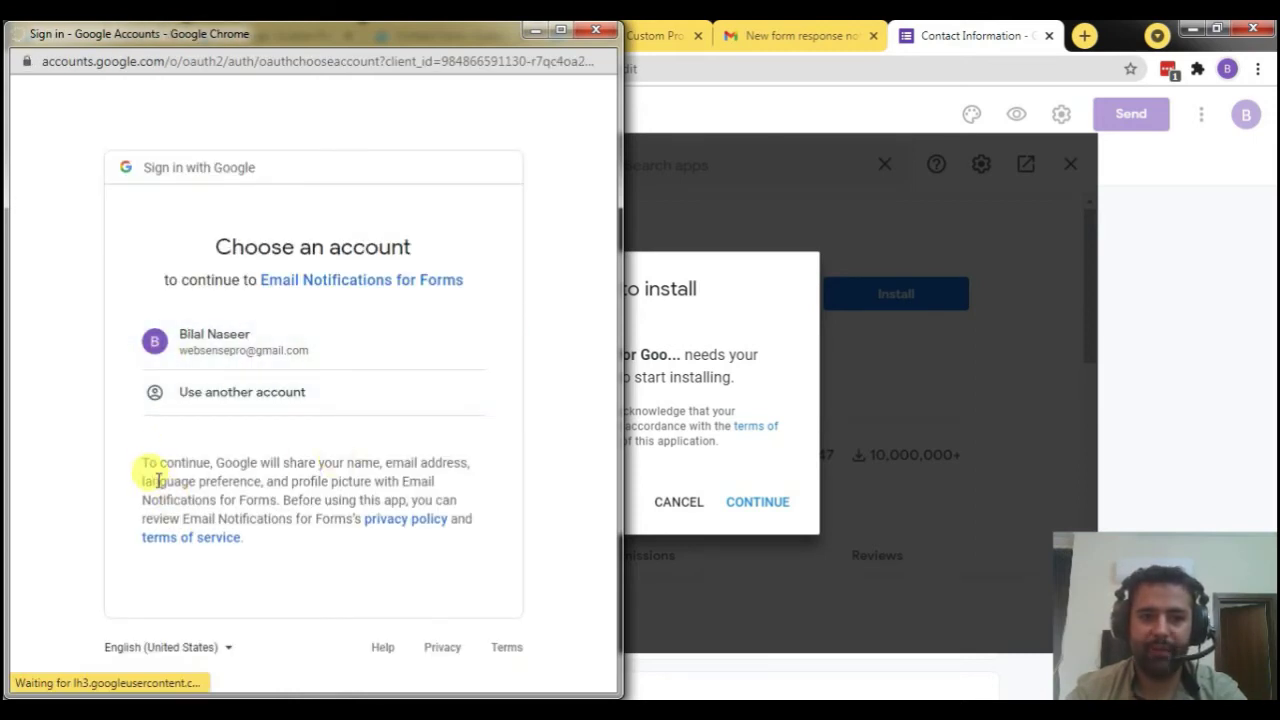
left_click_drag(143, 462, 371, 522)
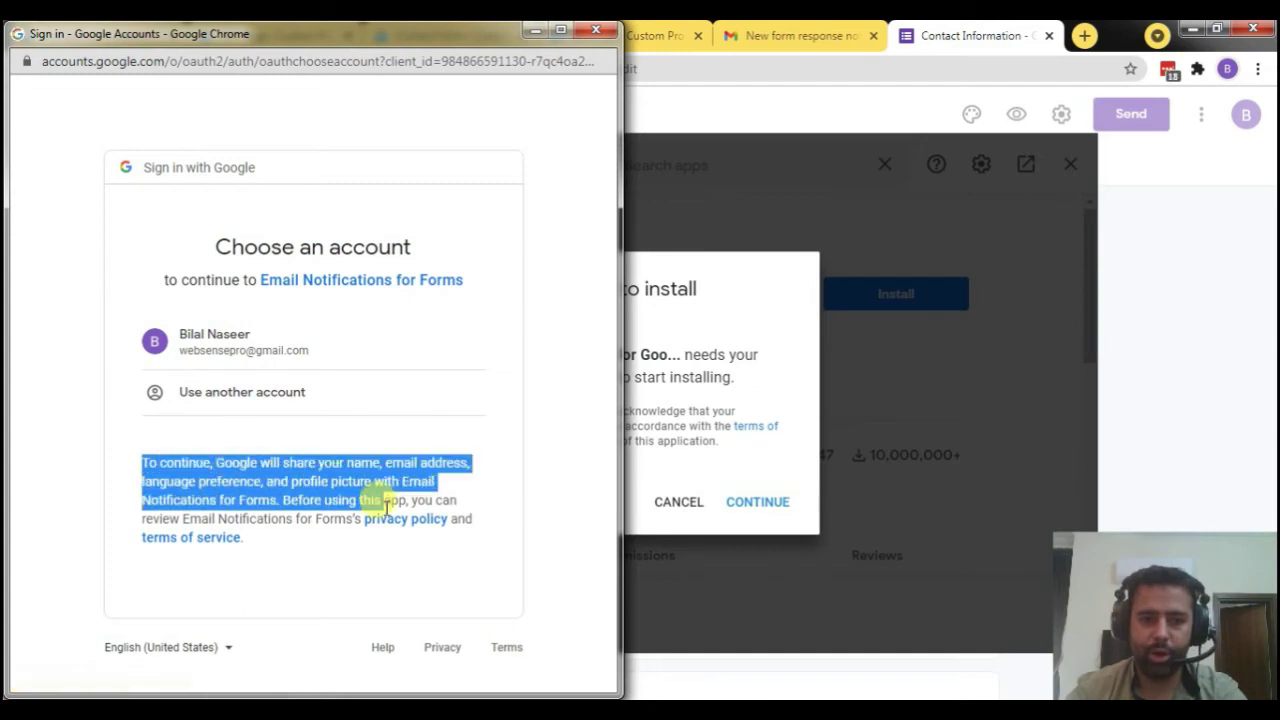
left_click(294, 495)
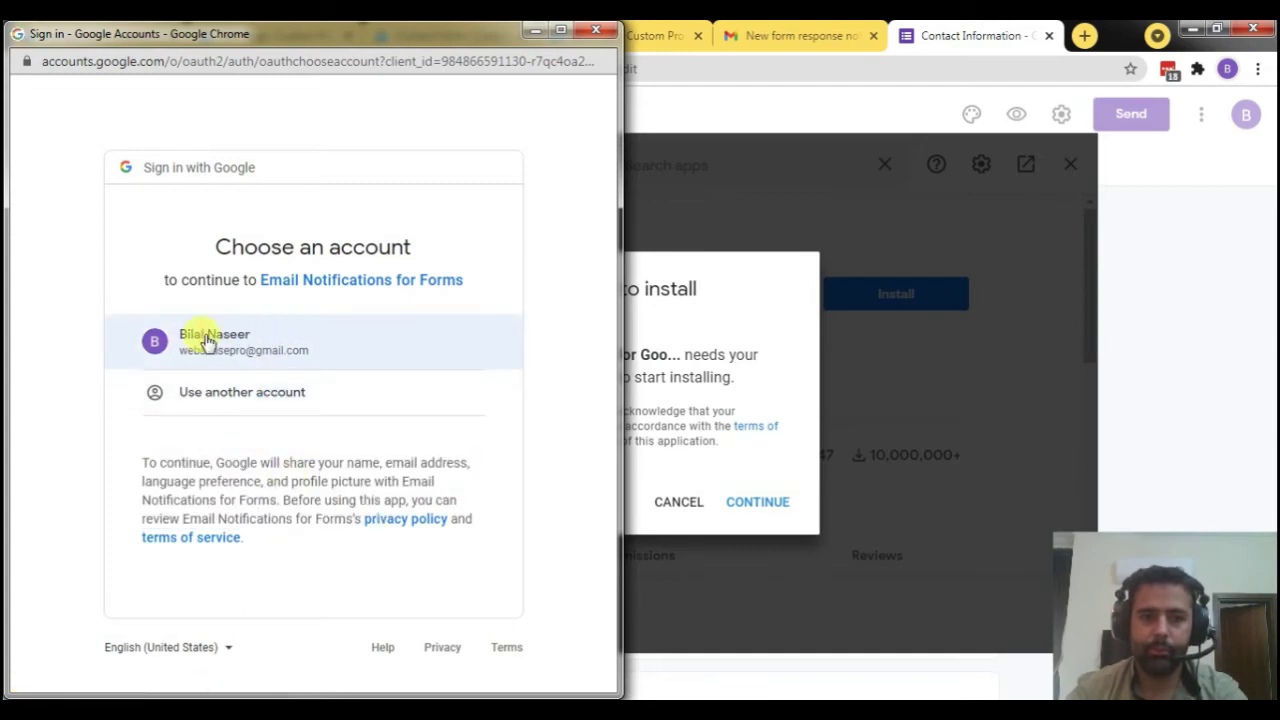
left_click(281, 350)
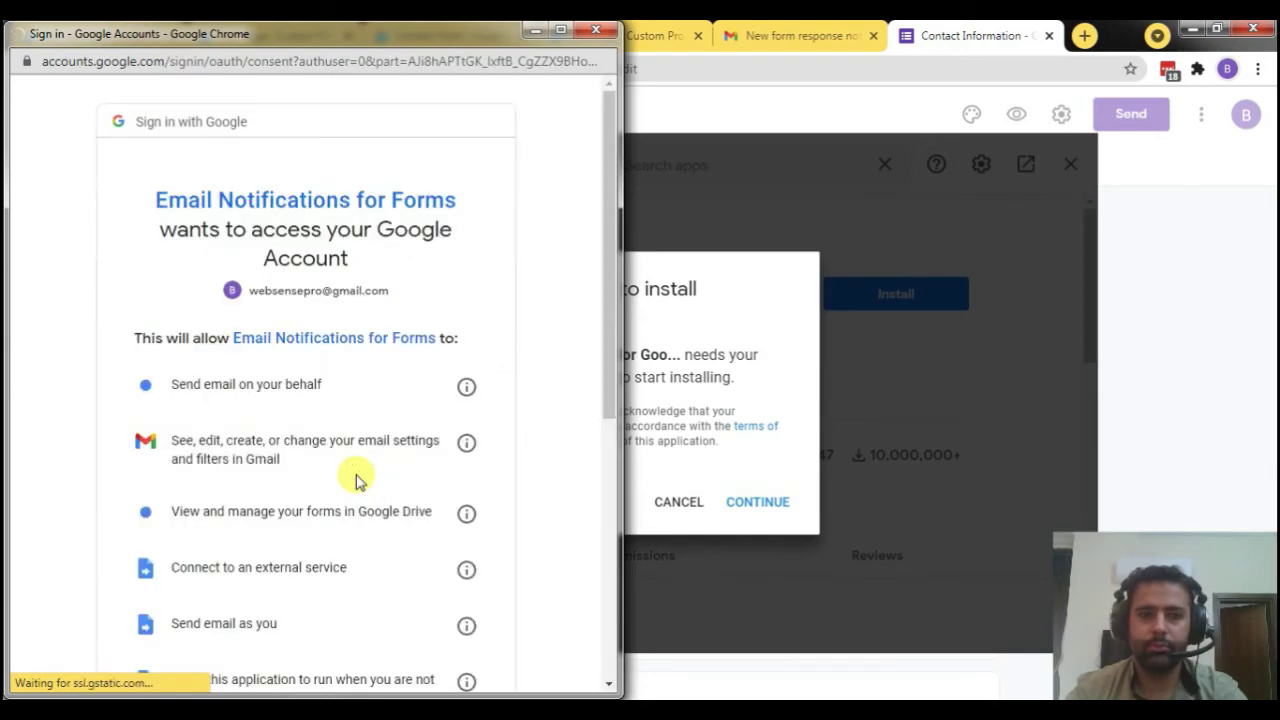
scroll(523, 277, "down", 2)
scroll(523, 277, "down", 1)
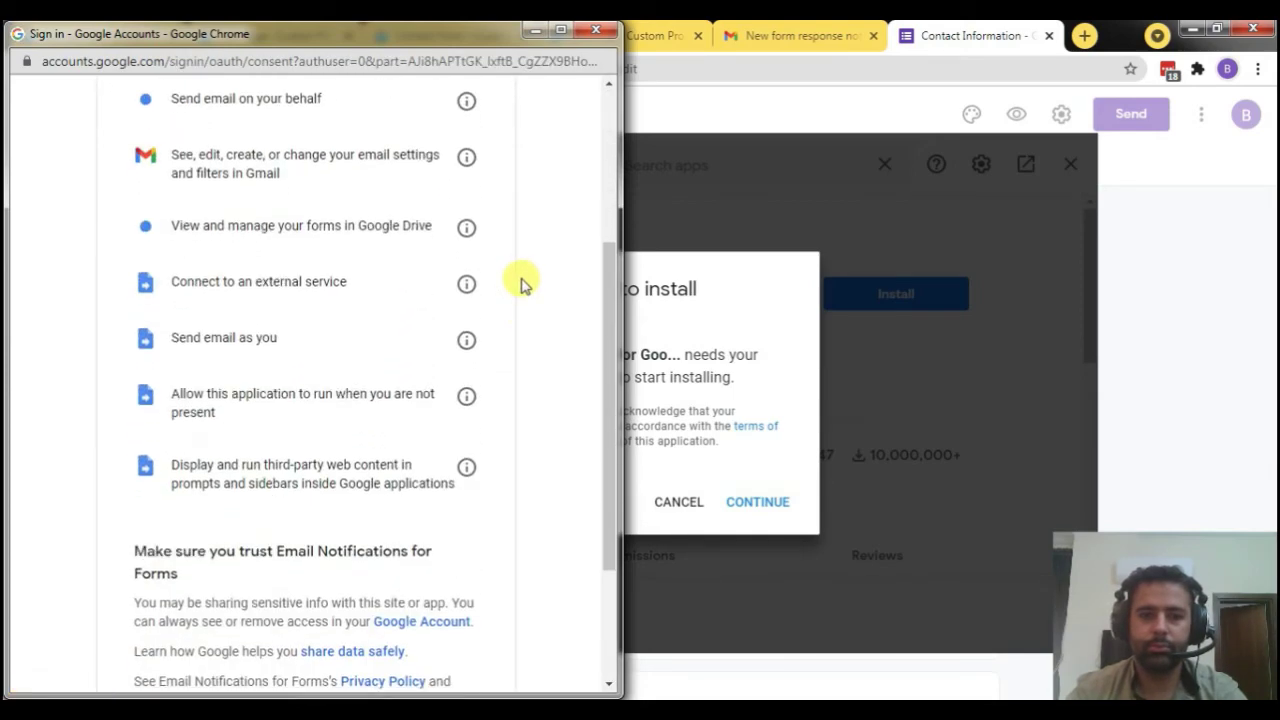
scroll(540, 400, "down", 2)
left_click(441, 580)
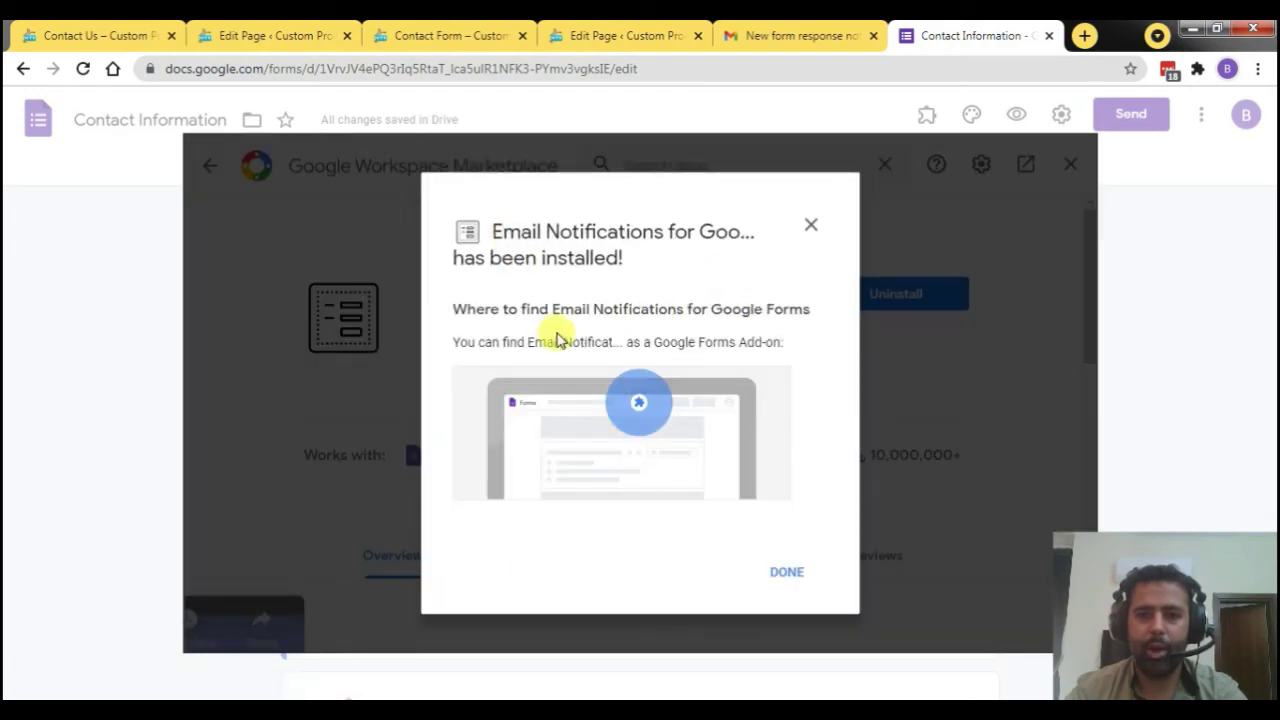
Dismiss the install confirmation and the repeated prompt, and close the Marketplace window.
left_click(786, 575)
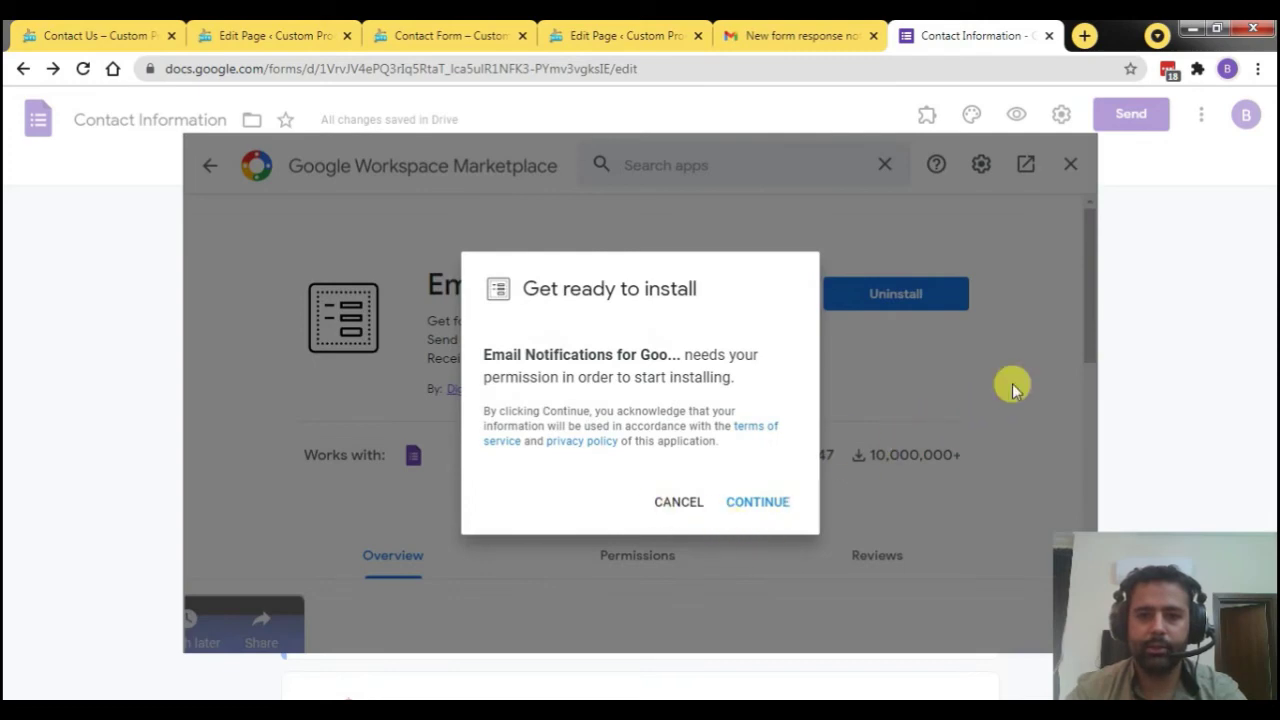
left_click(677, 513)
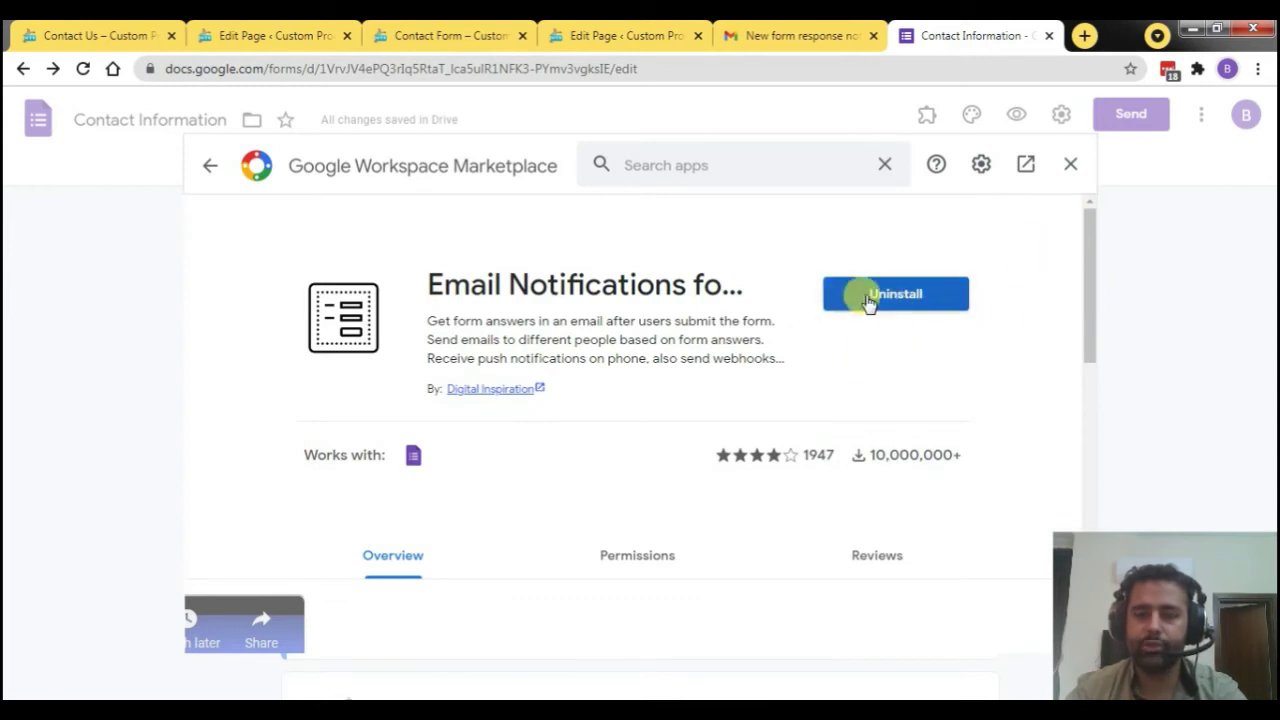
left_click(1070, 165)
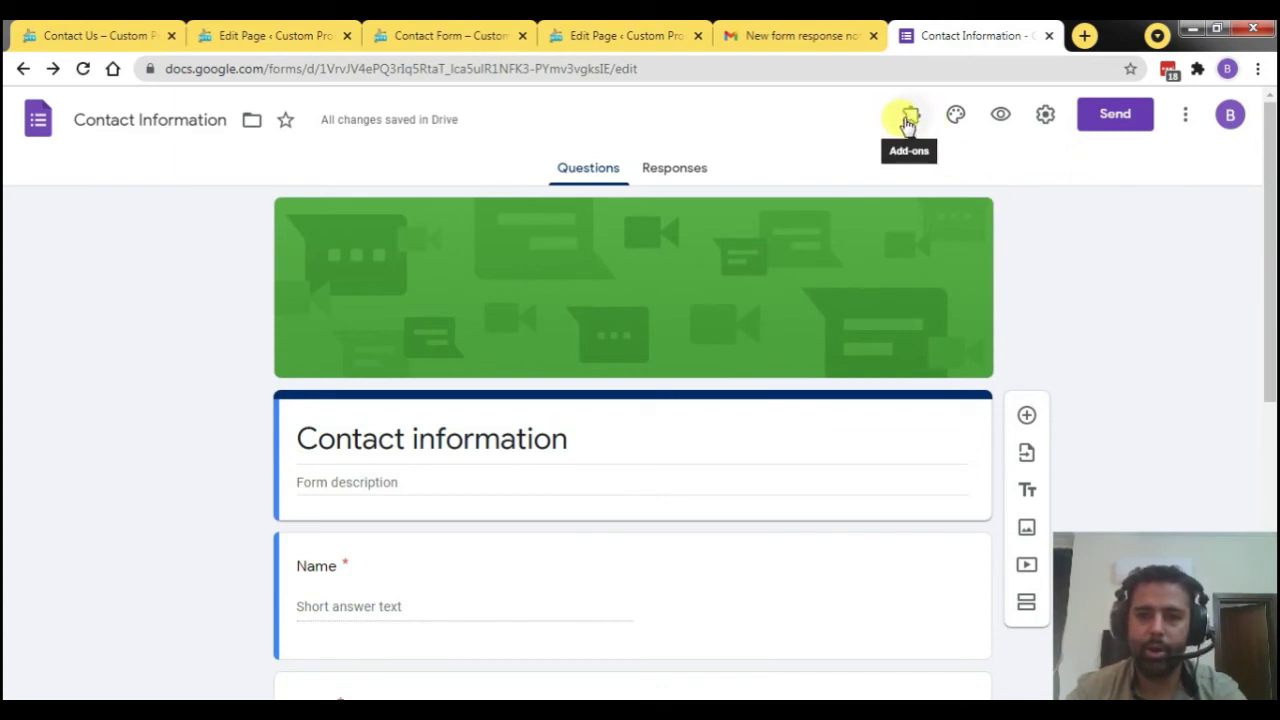
left_click_drag(1110, 690, 72, 664)
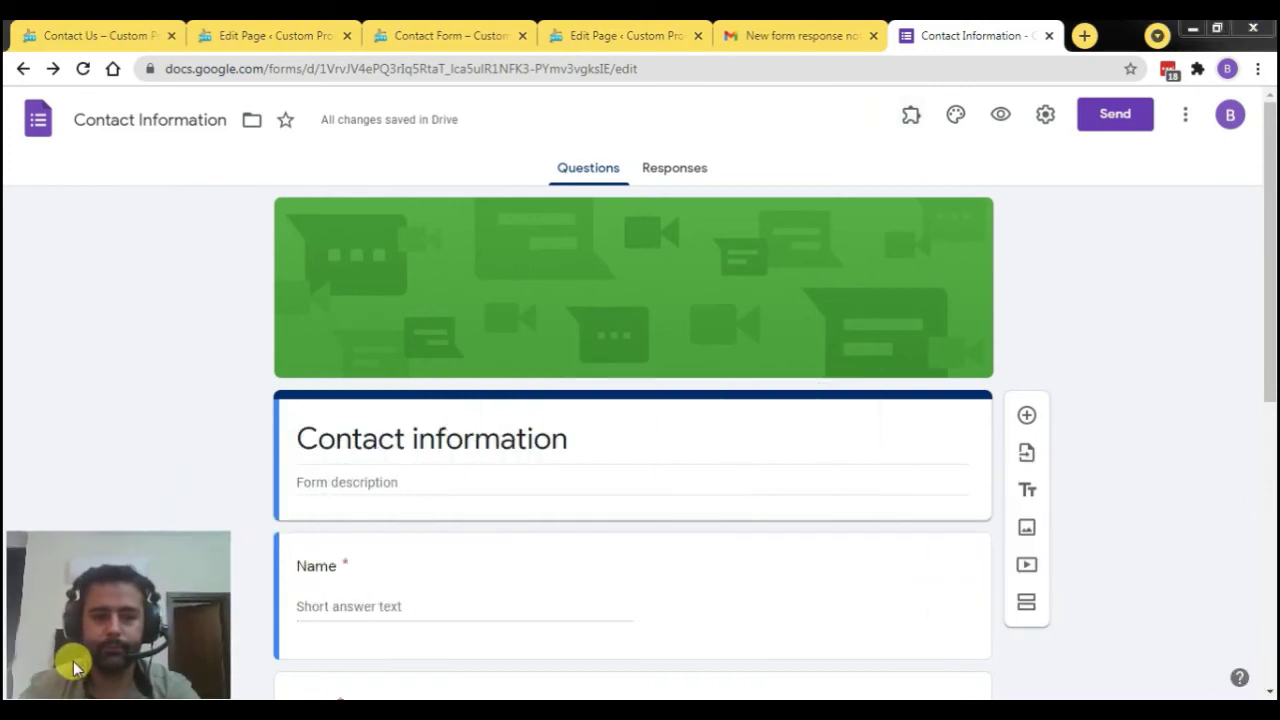
Launch Email Notifications for Google Forms from Add-ons and choose Create Email Notification.
left_click(911, 118)
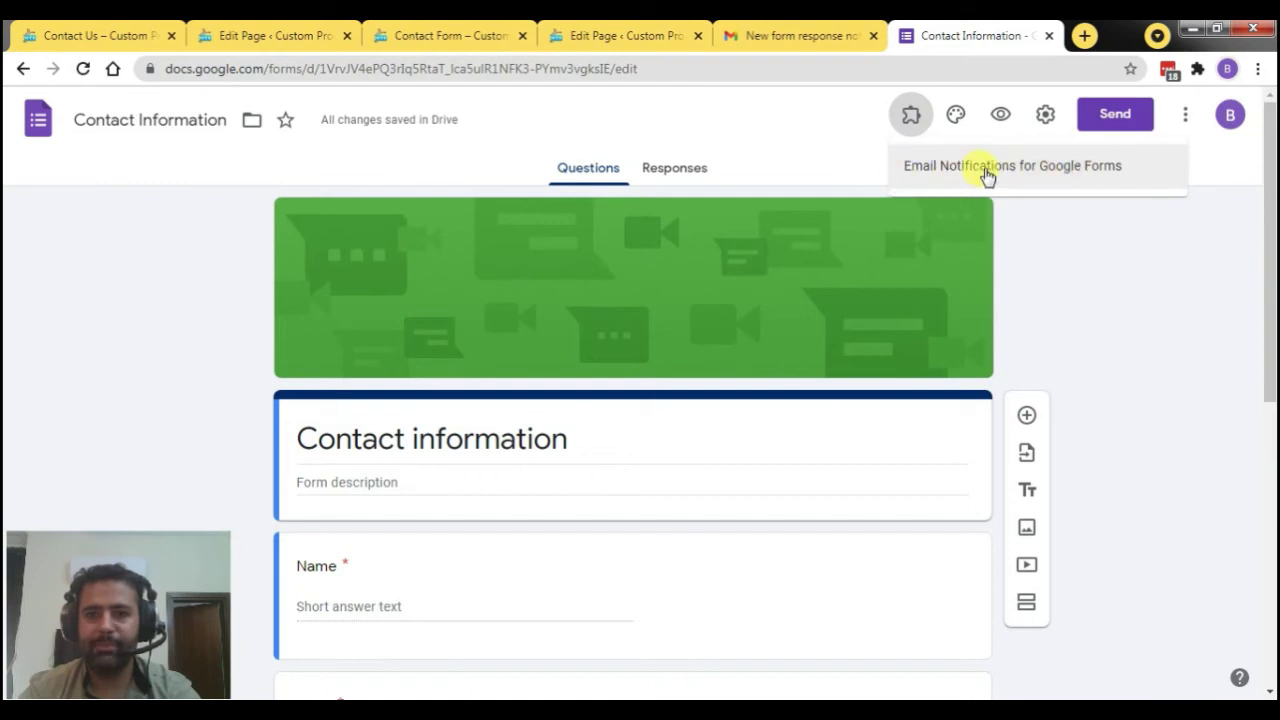
left_click(1094, 170)
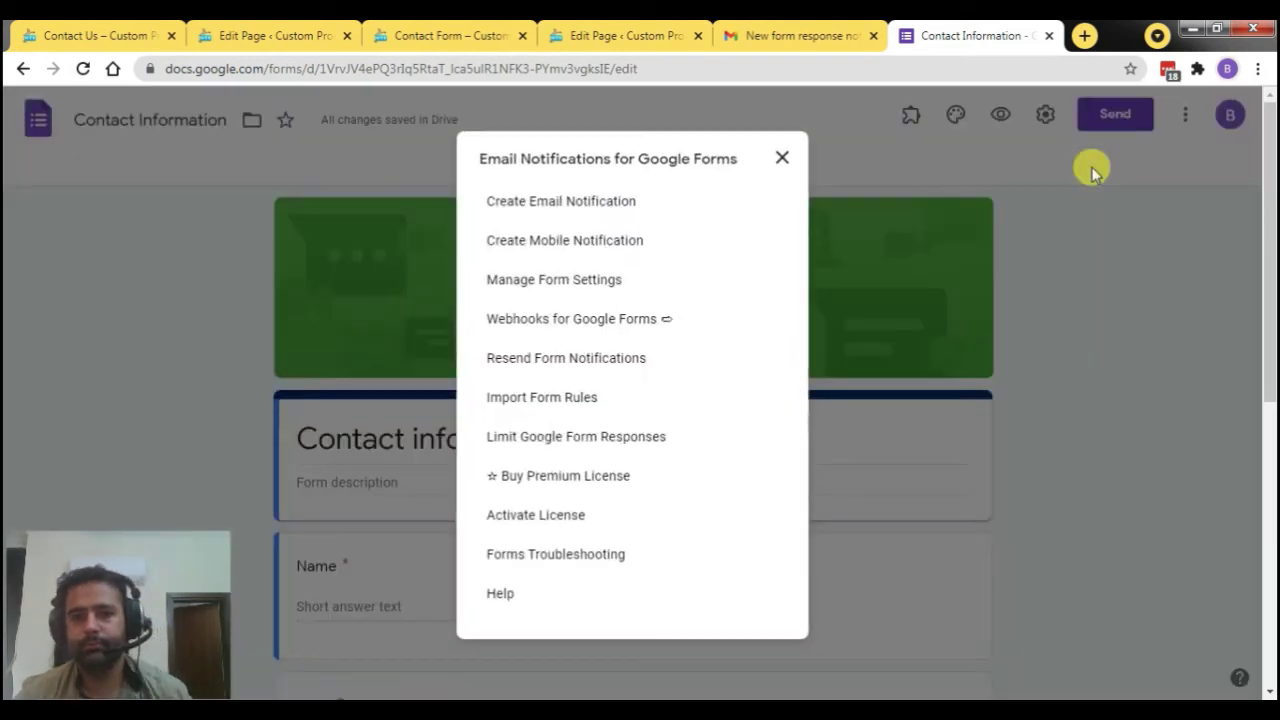
left_click(580, 204)
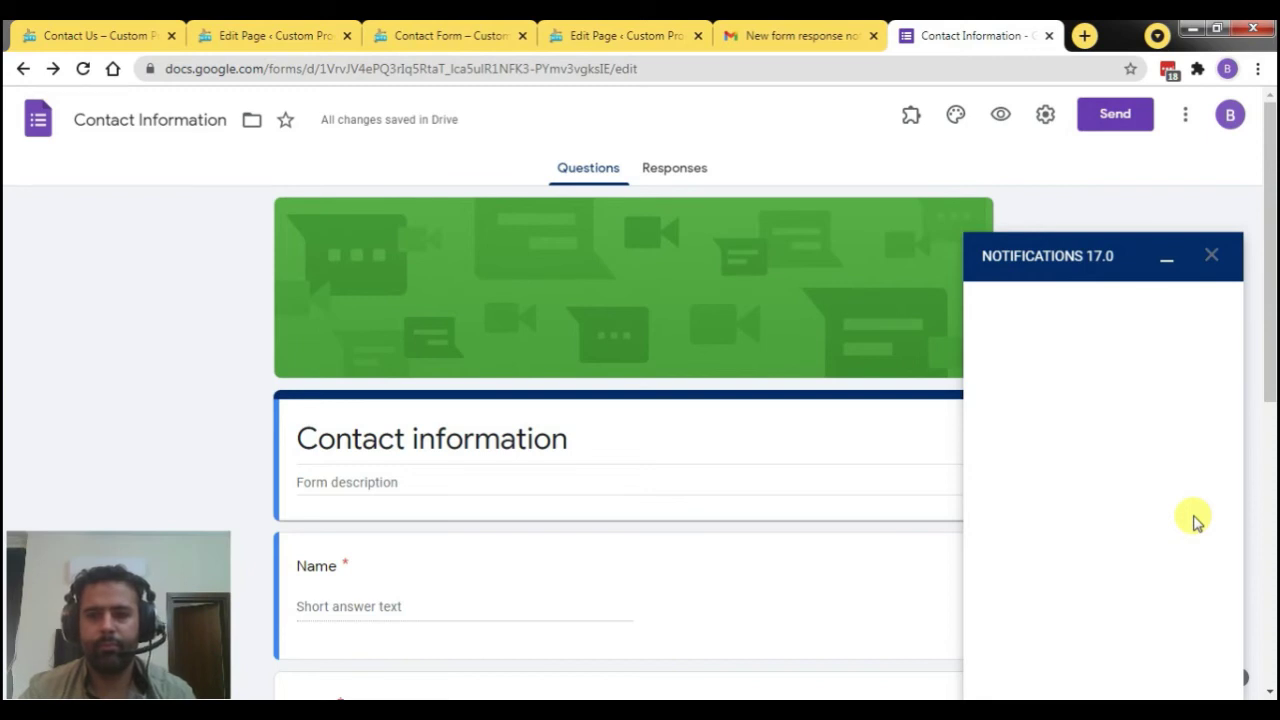
Enter the recipient email address to notify in the notification rule.
left_click(1020, 365)
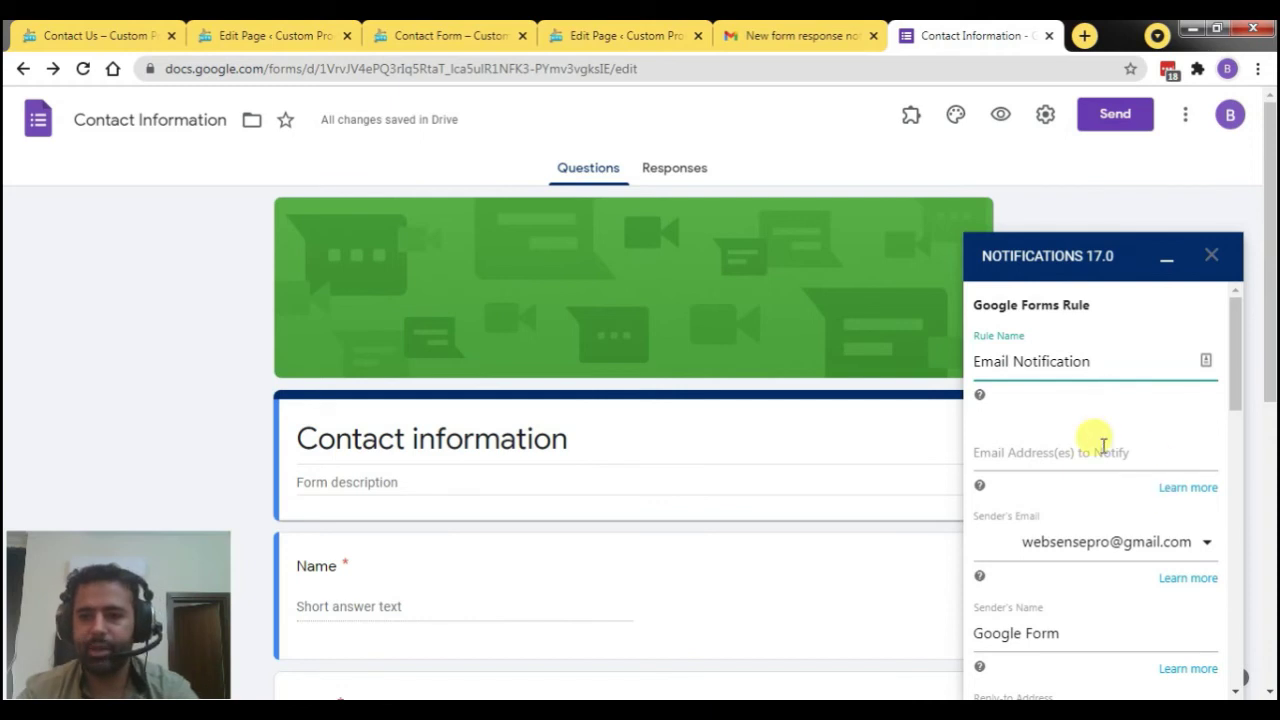
left_click(1098, 448)
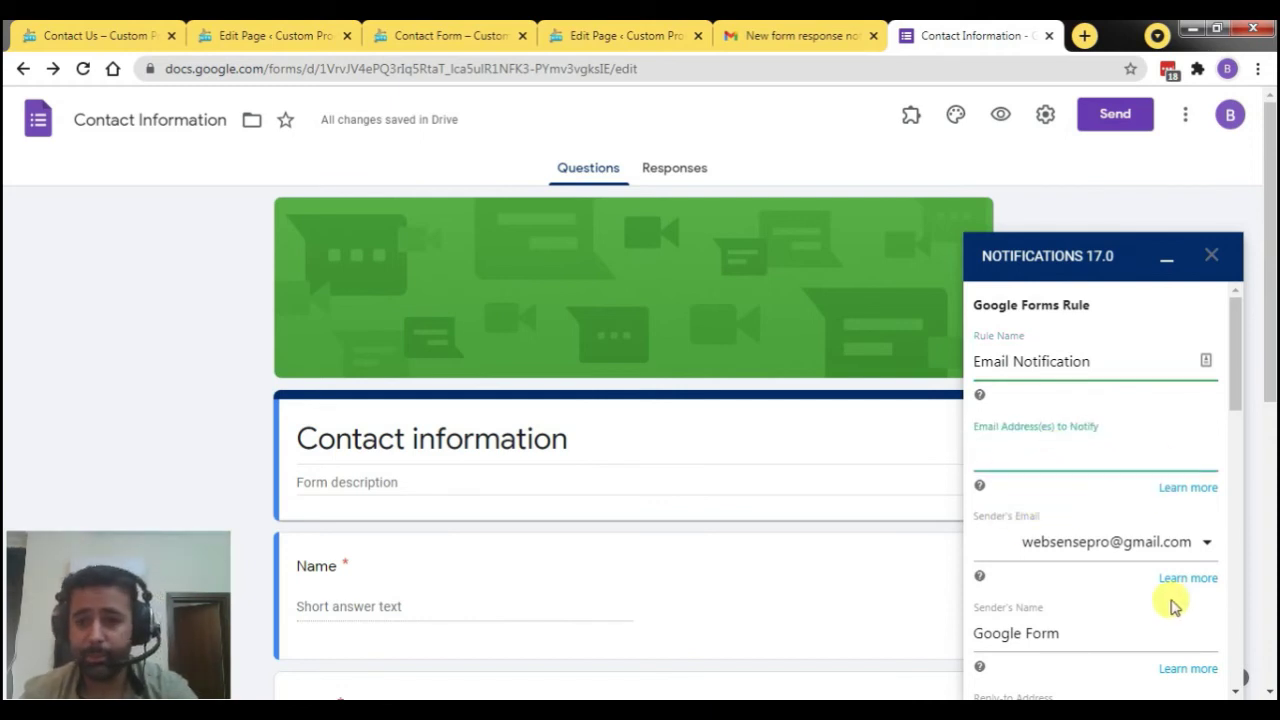
left_click(1057, 451)
left_click(1015, 505)
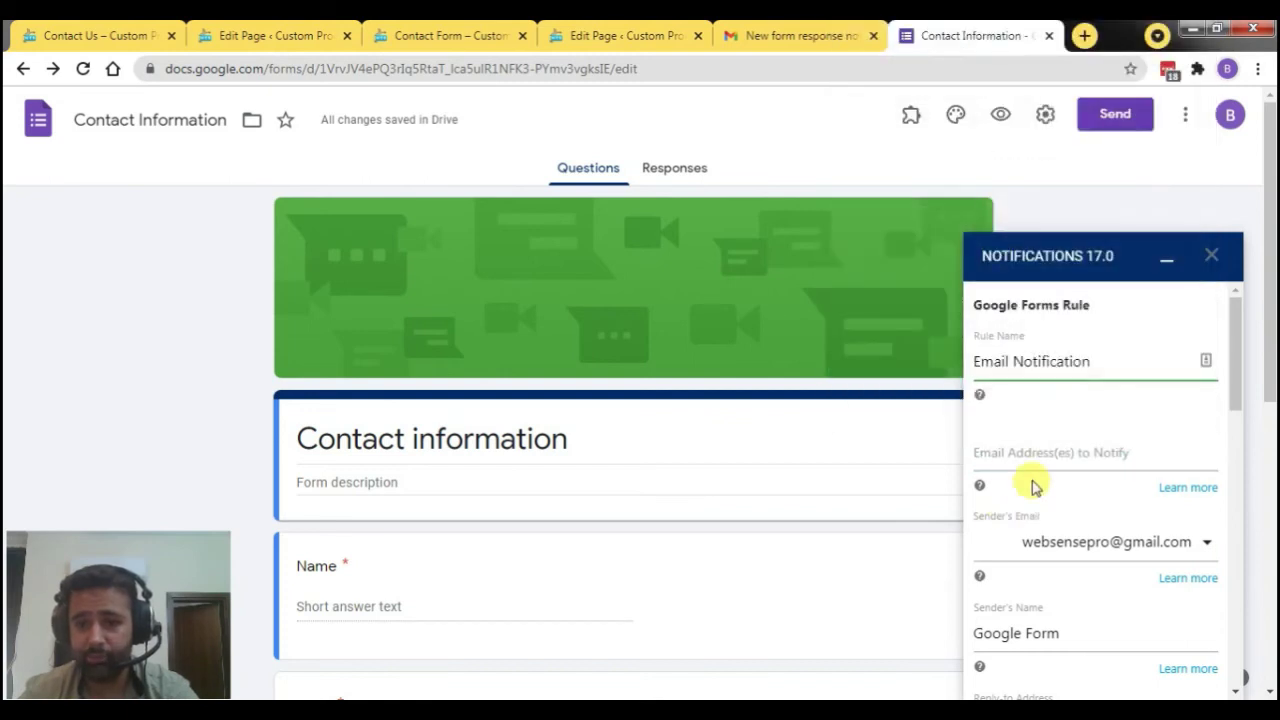
left_click(1041, 466)
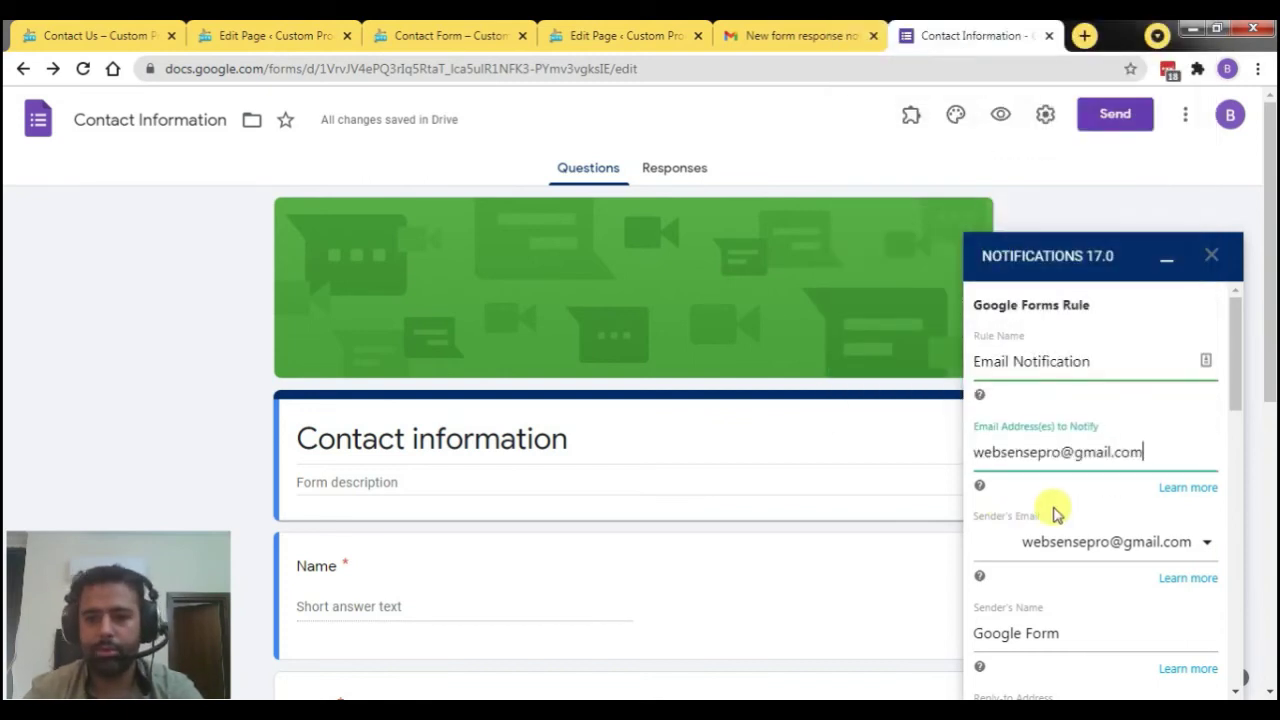
scroll(1034, 503, "down", 1)
scroll(1120, 505, "up", 1)
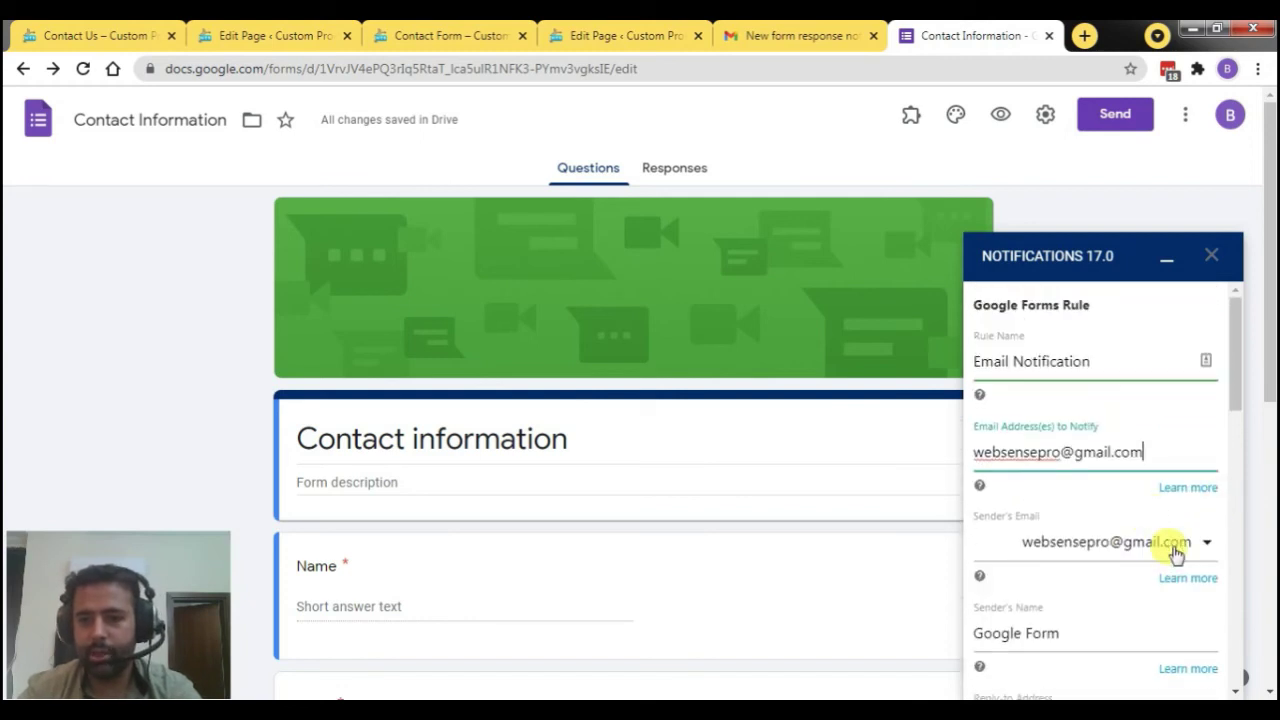
Keep the account's own address as sender and clear the default sender name.
left_click(1176, 553)
left_click(1173, 545)
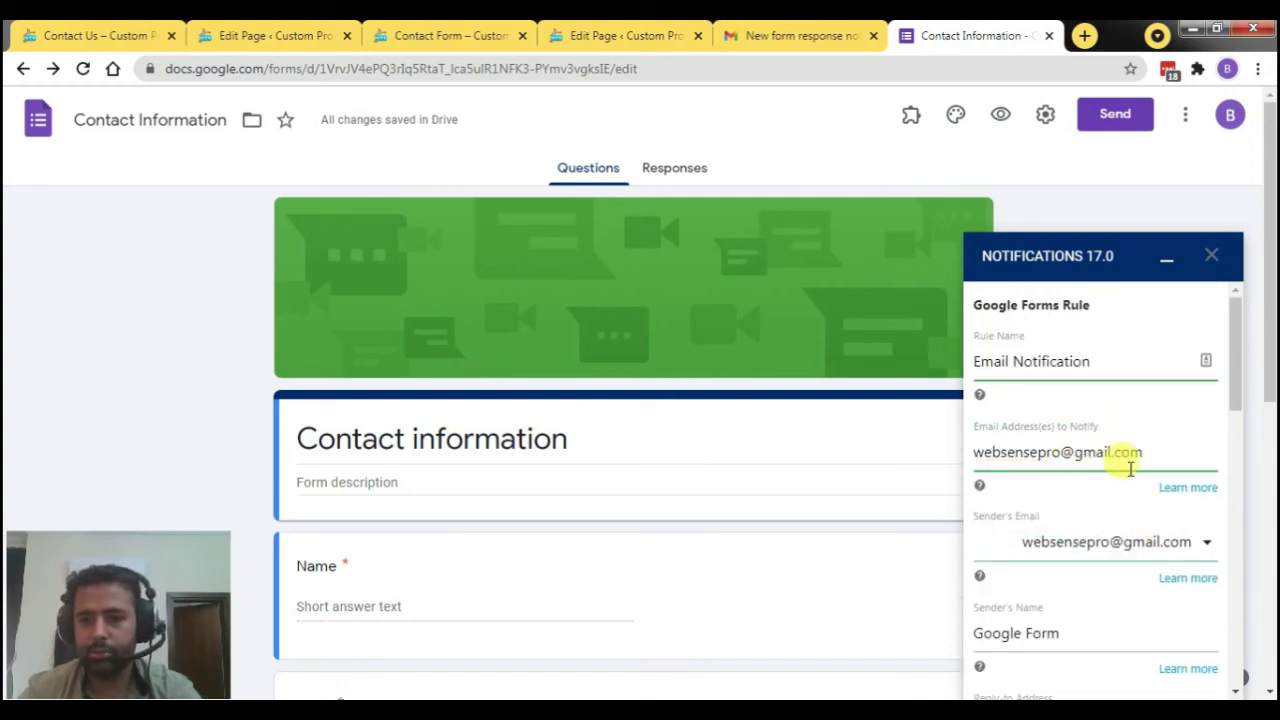
scroll(1140, 511, "down", 1)
scroll(1139, 511, "down", 1)
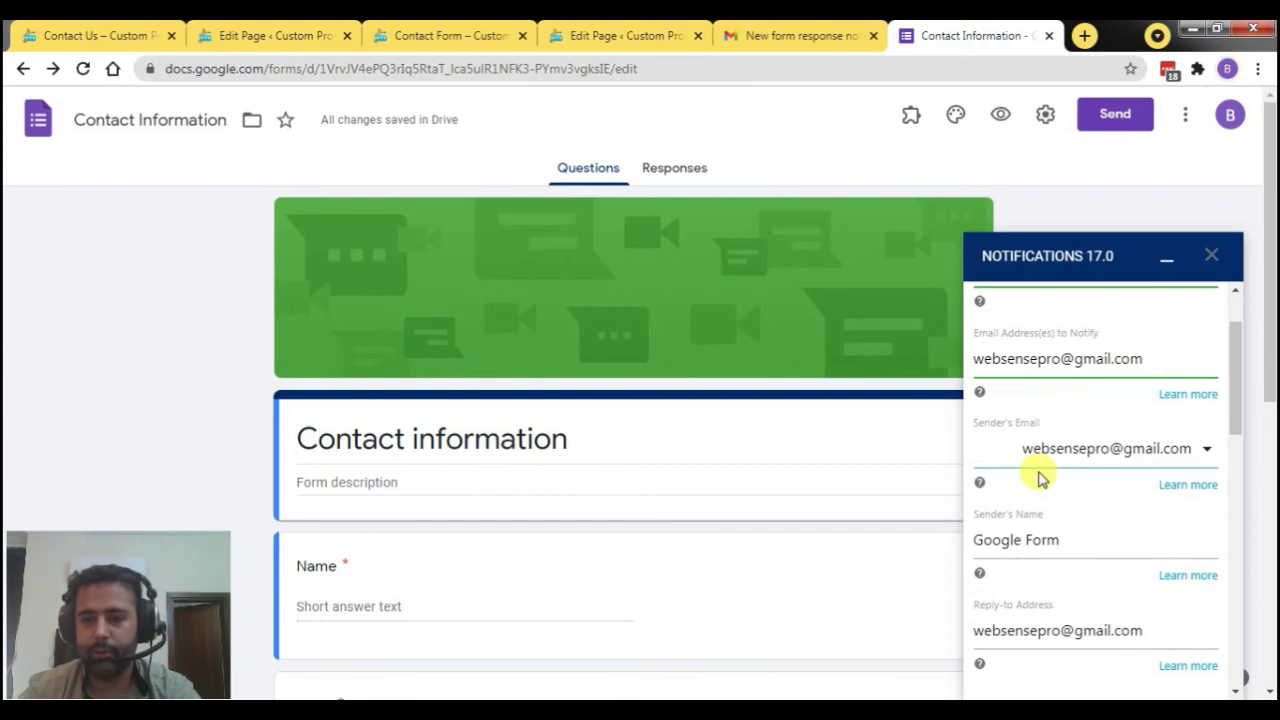
scroll(1110, 435, "up", 1)
scroll(1100, 440, "down", 1)
scroll(1100, 440, "up", 1)
scroll(1108, 423, "down", 2)
scroll(1108, 423, "down", 2)
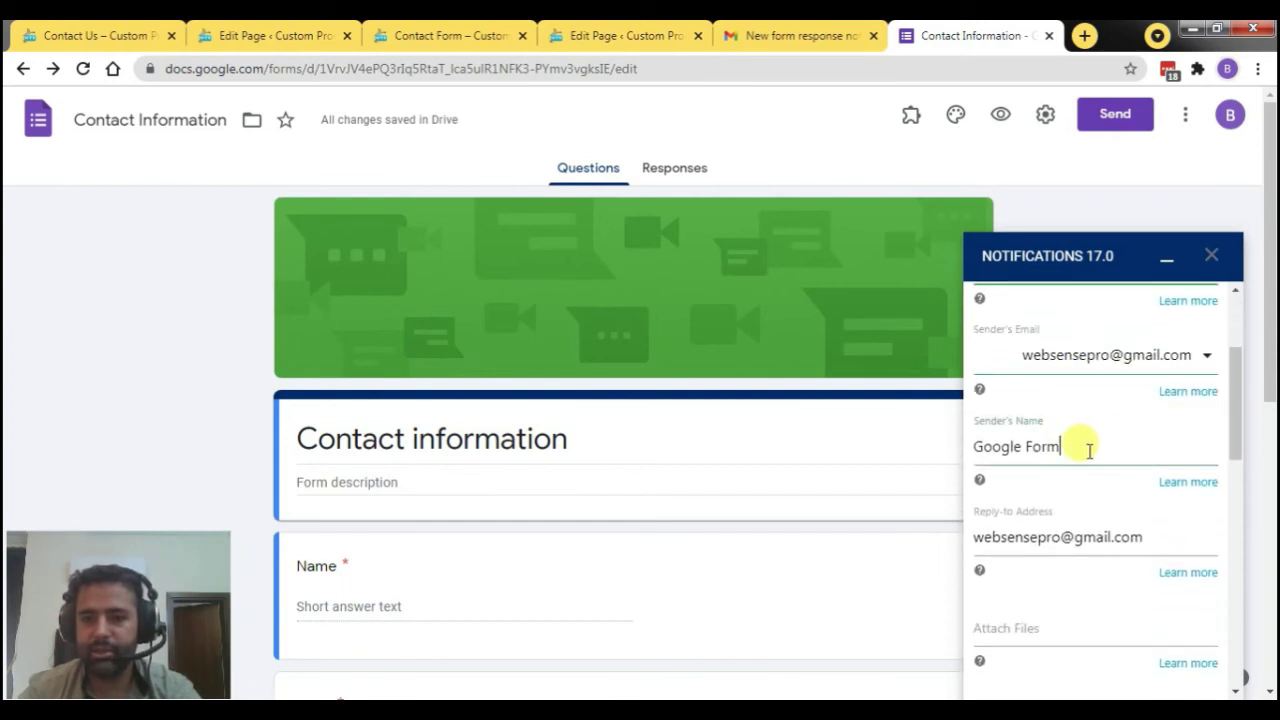
left_click_drag(1085, 446, 978, 446)
key("BackSpace")
type("Contact Information From Website")
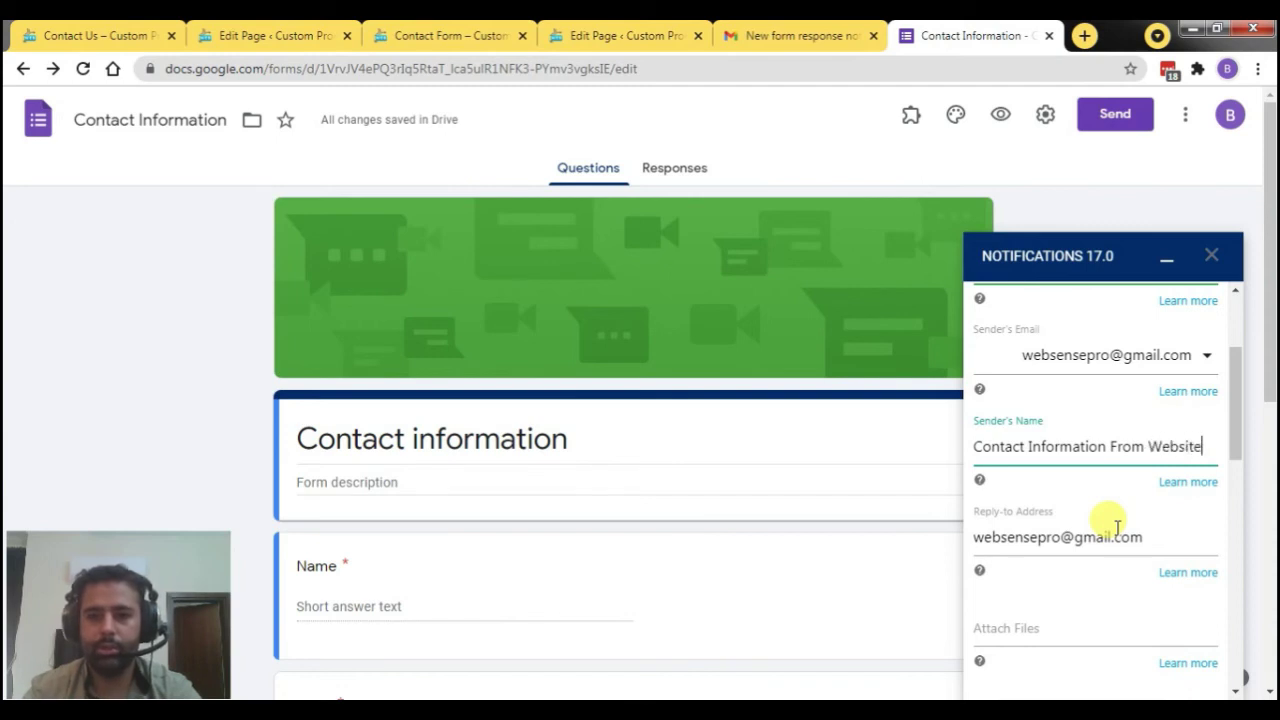
Select the existing reply-to address so it can be removed.
scroll(1120, 503, "down", 2)
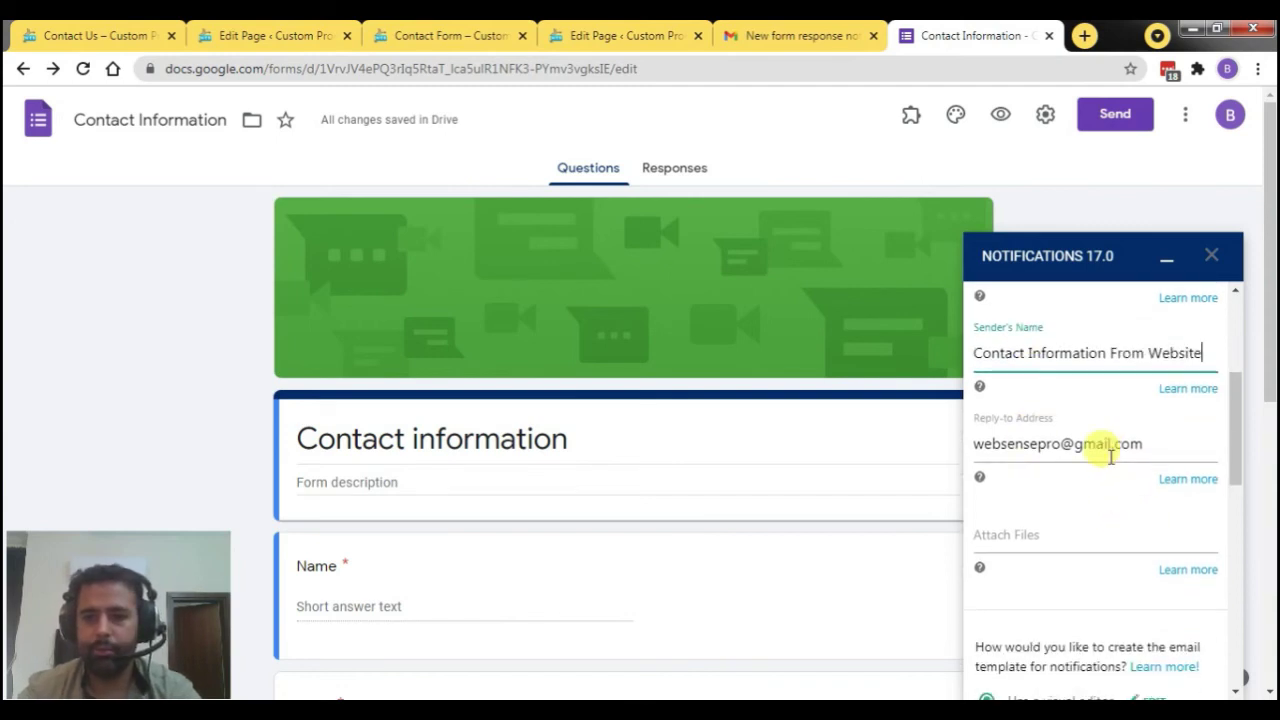
left_click(1110, 450)
left_click_drag(1167, 451, 972, 458)
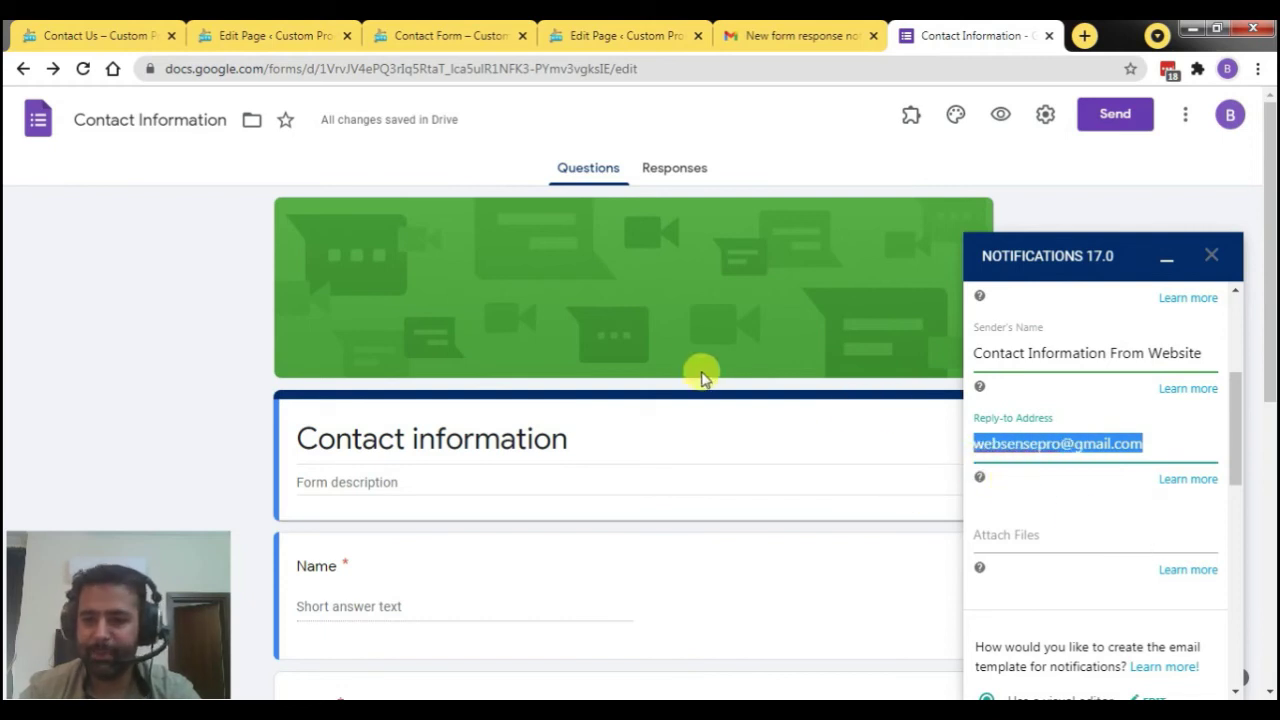
scroll(688, 368, "down", 3)
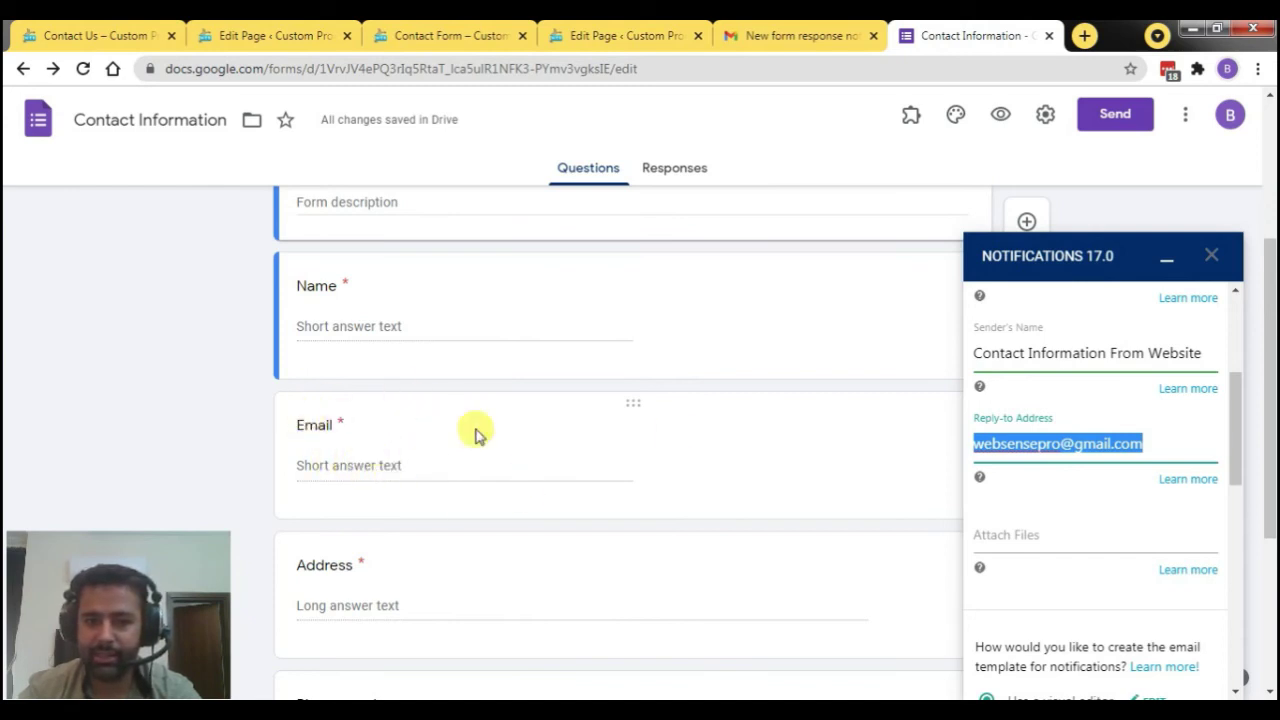
mouse_move(620, 455)
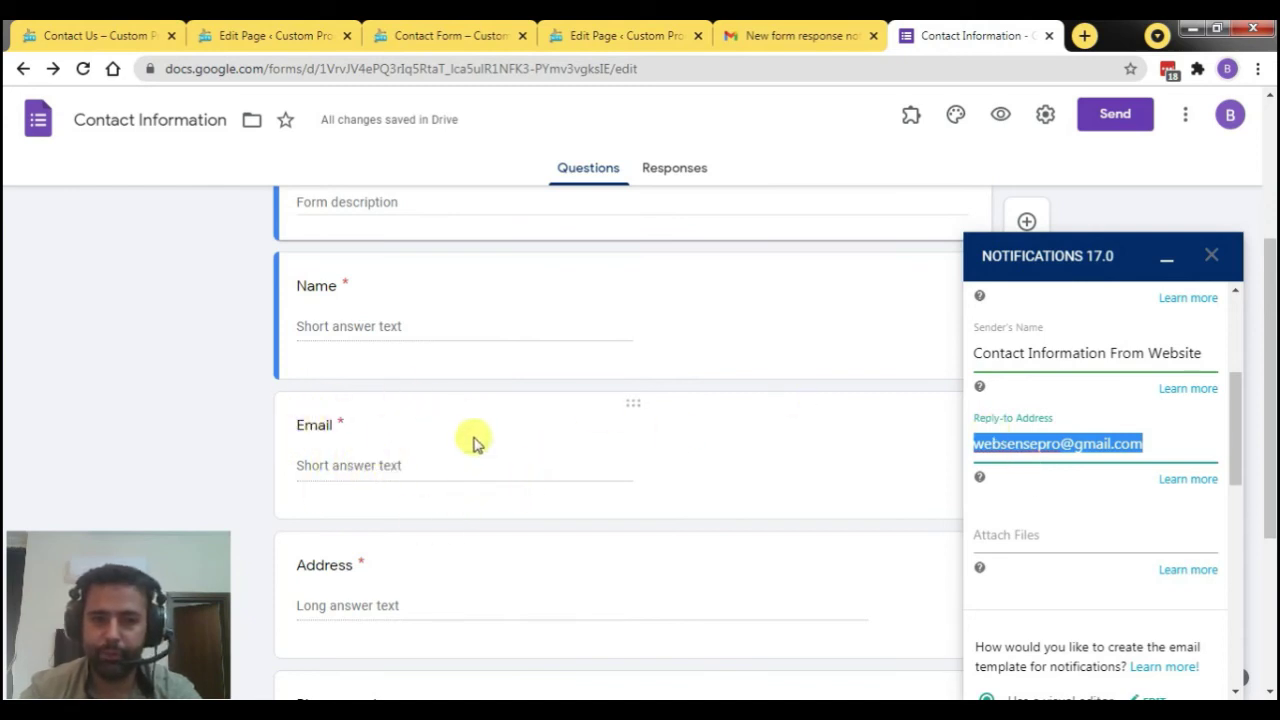
Replace the reply-to address with the {{Email}} placeholder, checked against the Email question.
key("BackSpace")
type("[[")
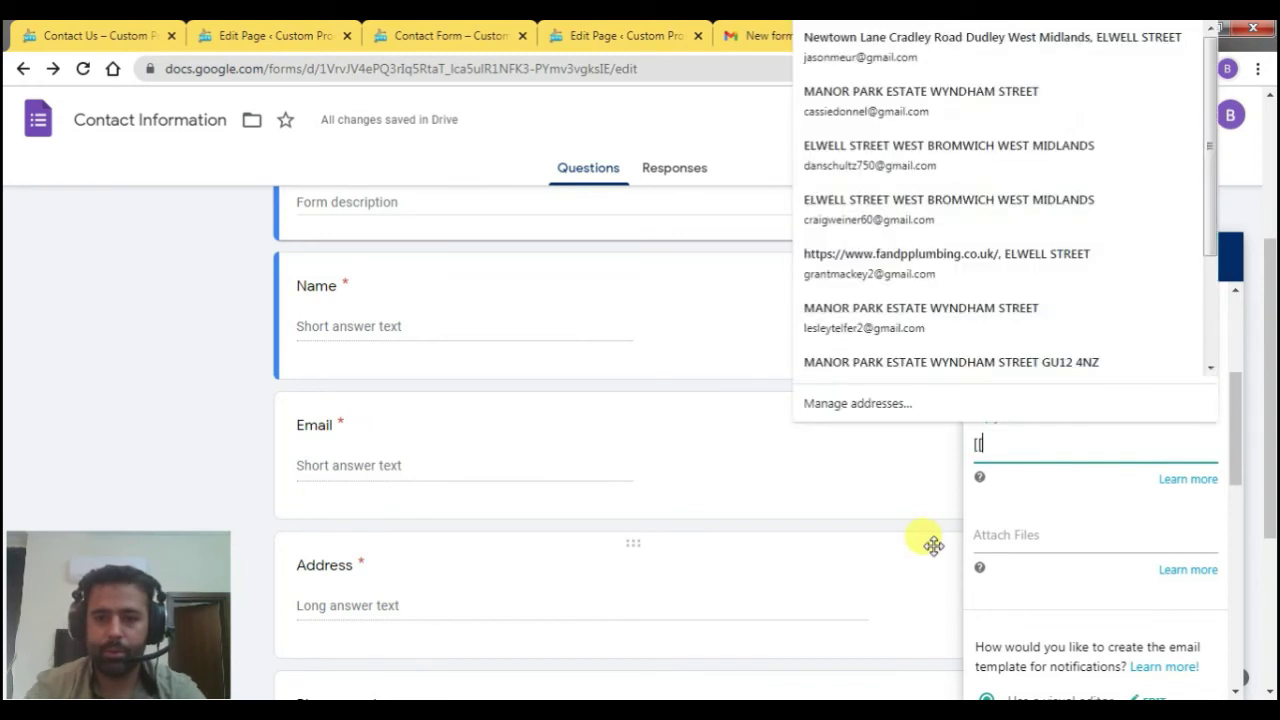
key("BackSpace")
key("BackSpace")
type("{{")
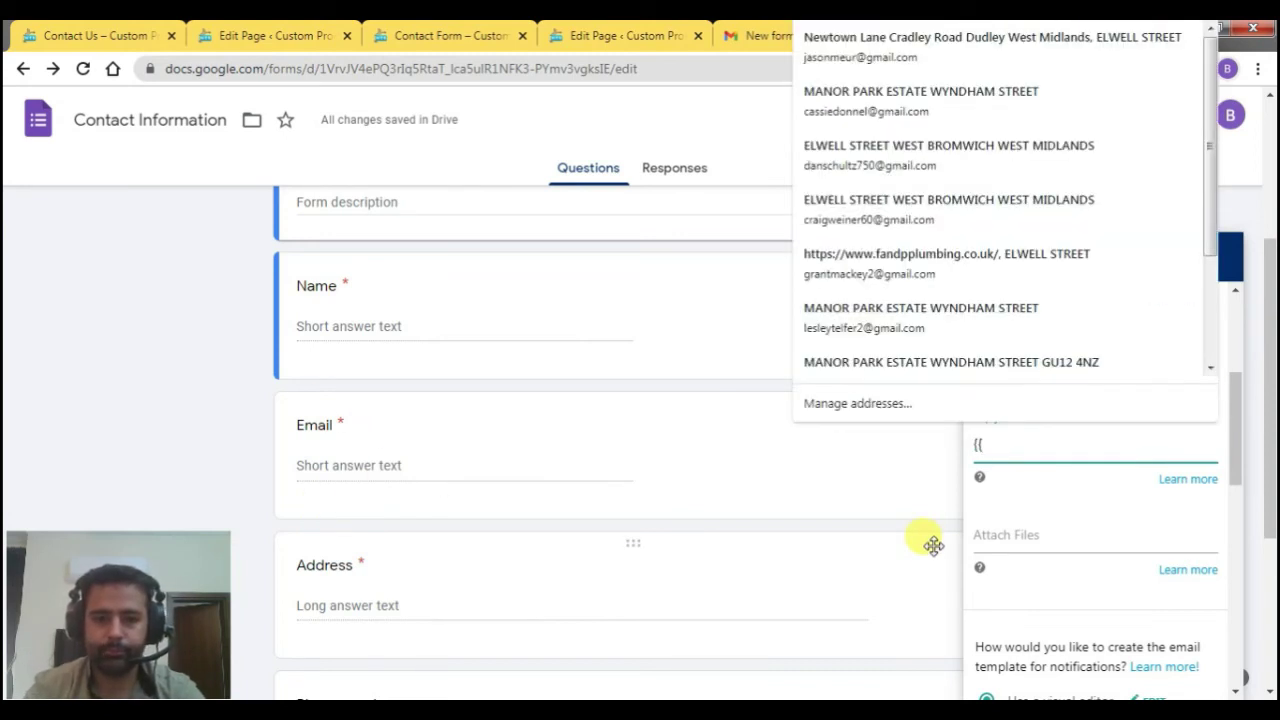
type("Email")
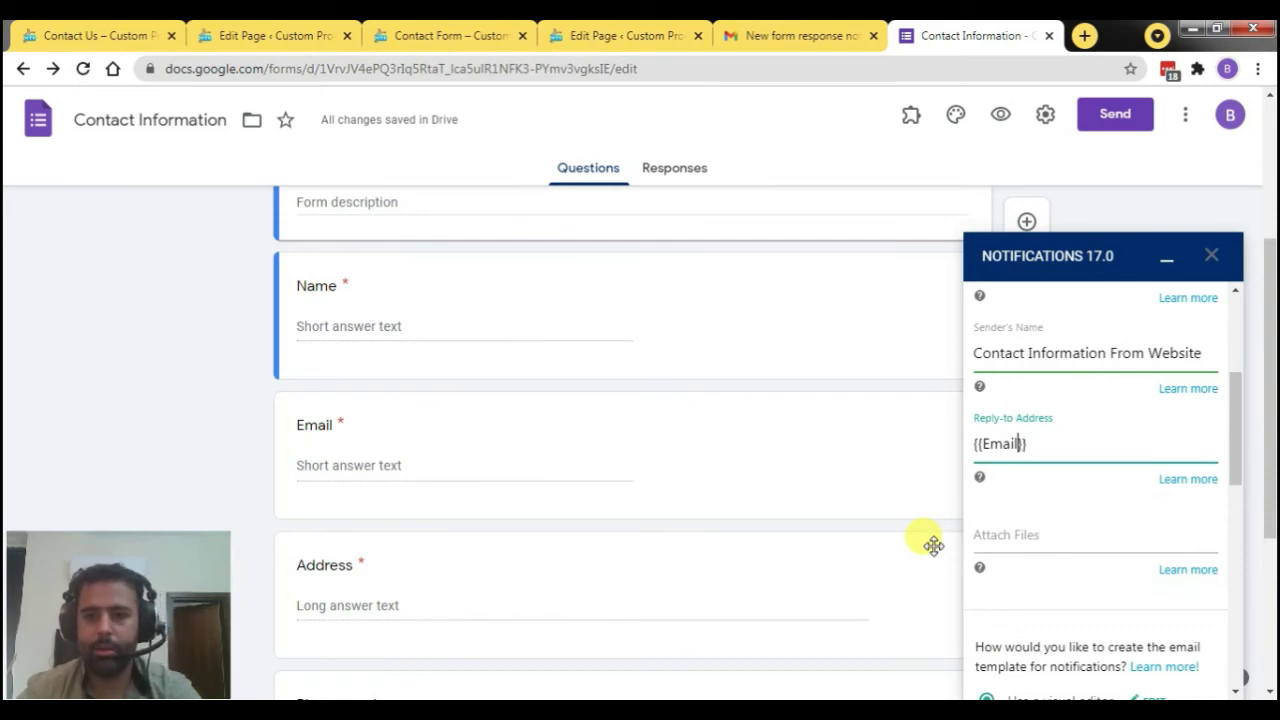
left_click_drag(1030, 443, 968, 452)
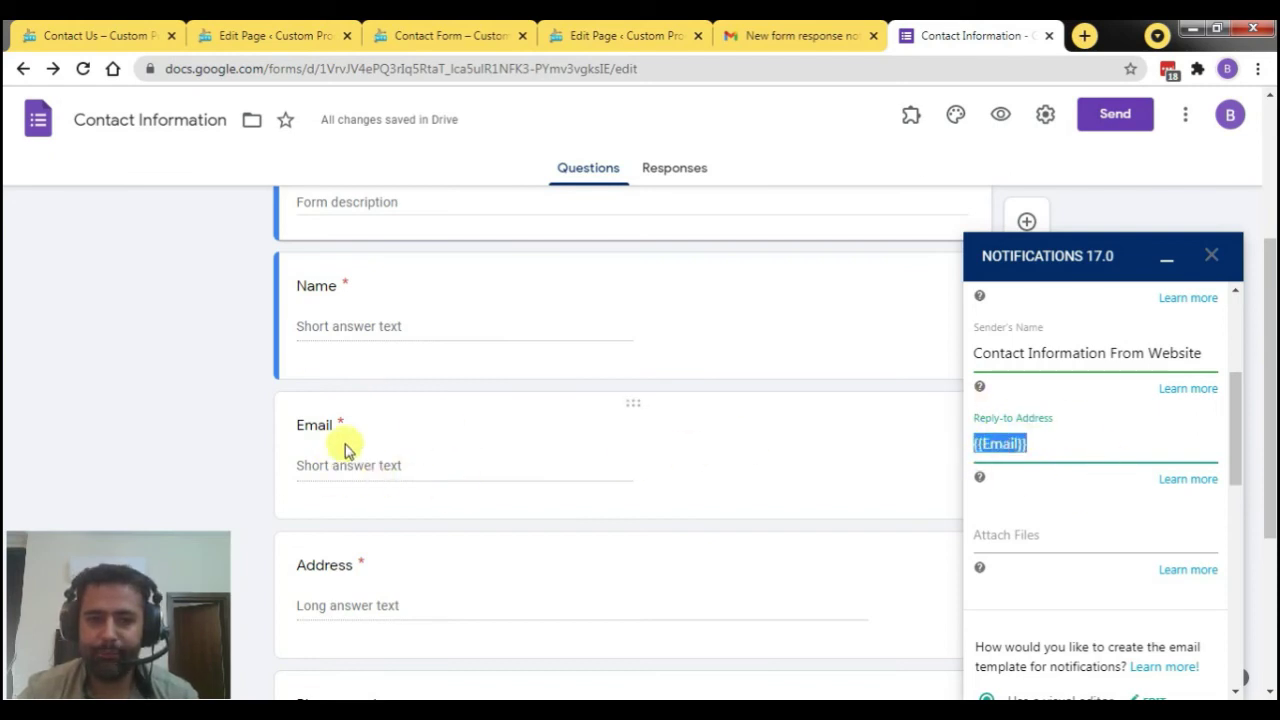
mouse_move(470, 465)
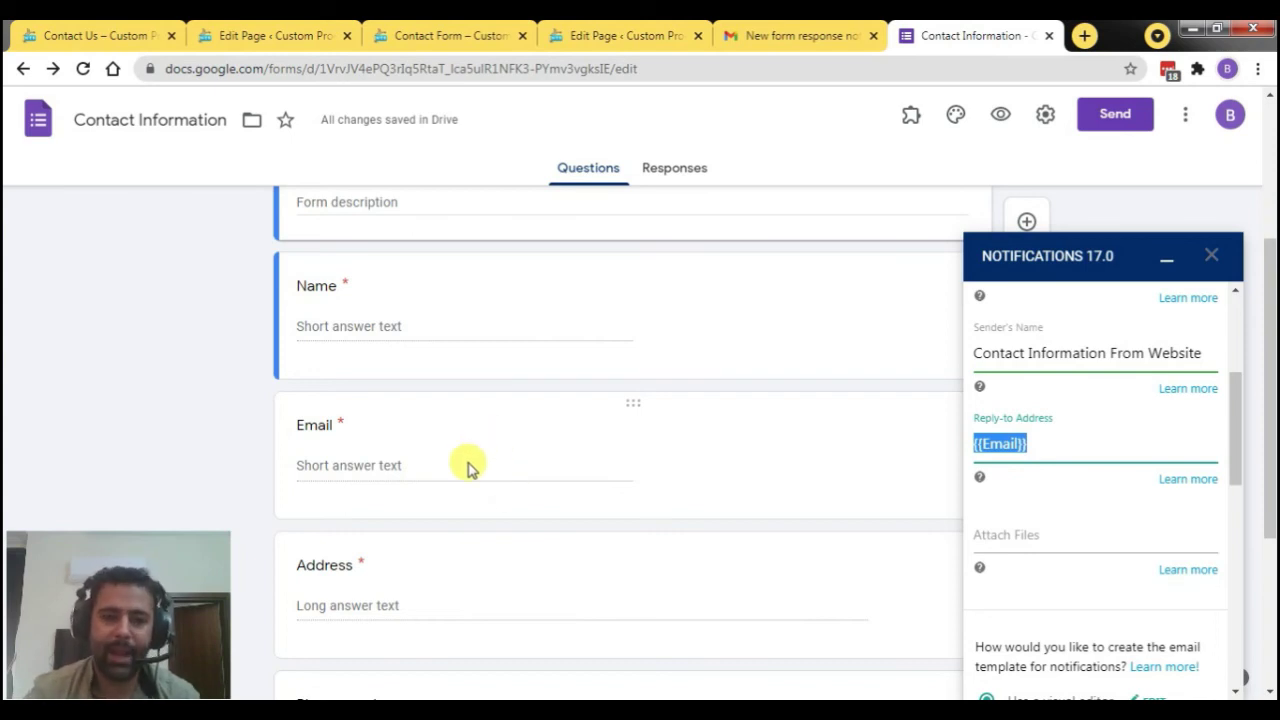
left_click(445, 462)
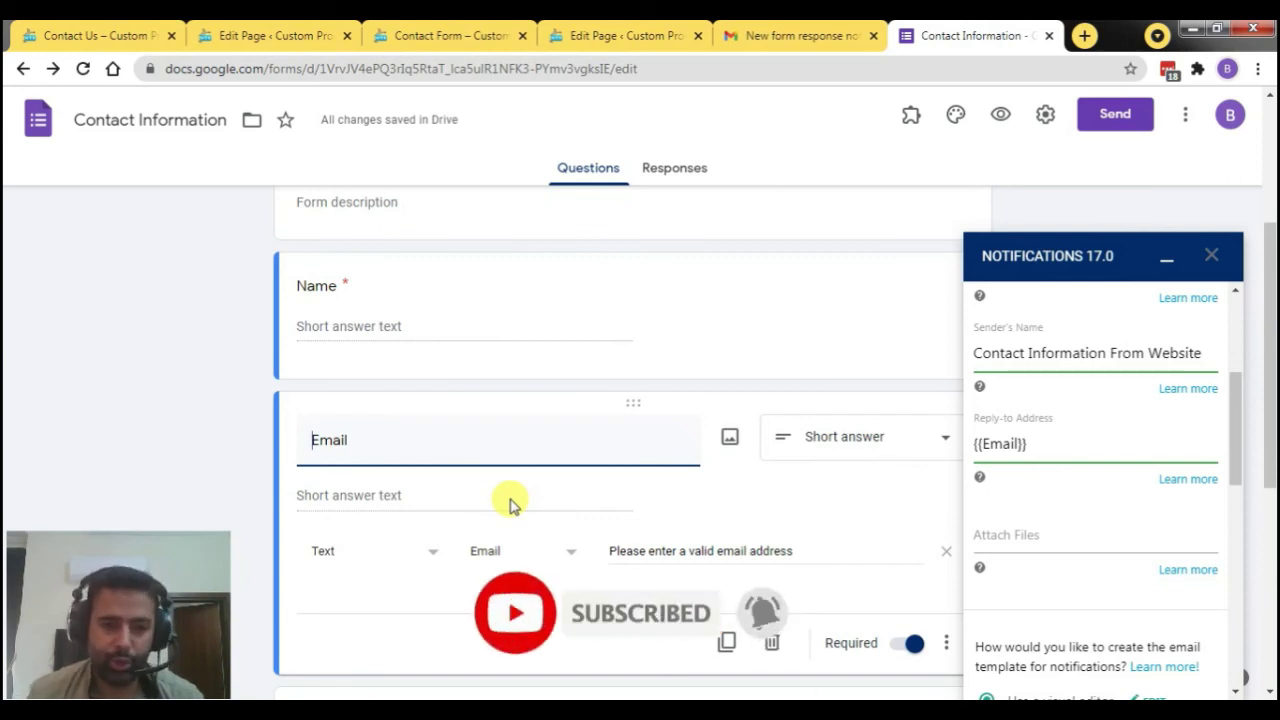
left_click(1012, 450)
mouse_move(971, 444)
left_mouse_down()
mouse_move(1037, 443)
mouse_move(1064, 460)
left_mouse_up()
left_click(1064, 460)
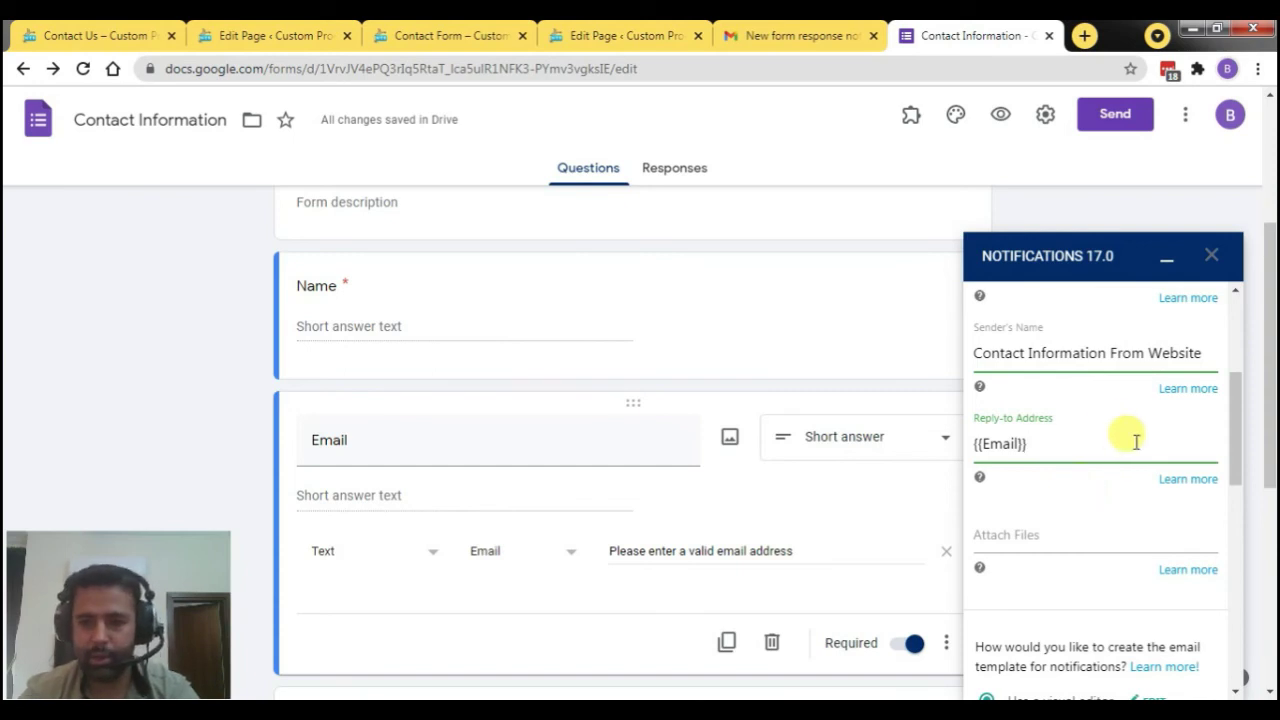
Save the notification rule and close the Notifications add-on panel.
scroll(1123, 433, "down", 1)
scroll(1124, 433, "down", 2)
scroll(1120, 428, "down", 2)
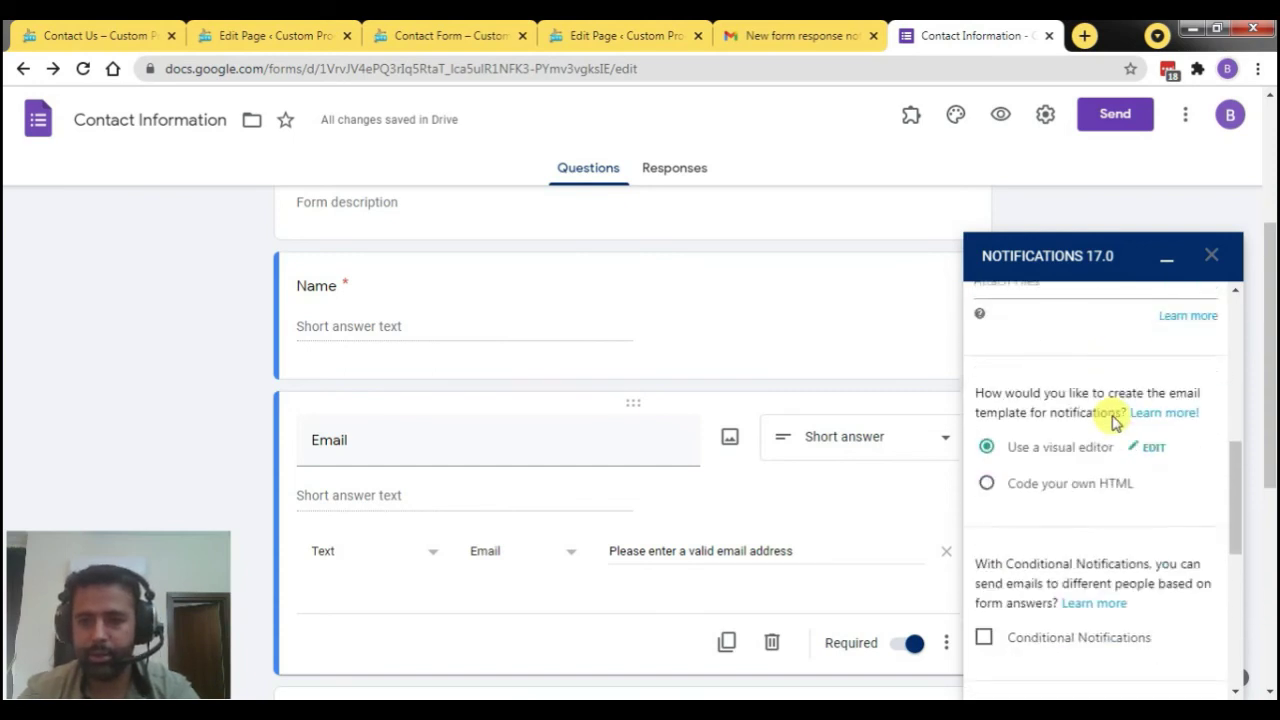
scroll(1114, 420, "down", 2)
scroll(1114, 420, "down", 3)
scroll(1115, 423, "down", 3)
scroll(1113, 423, "down", 1)
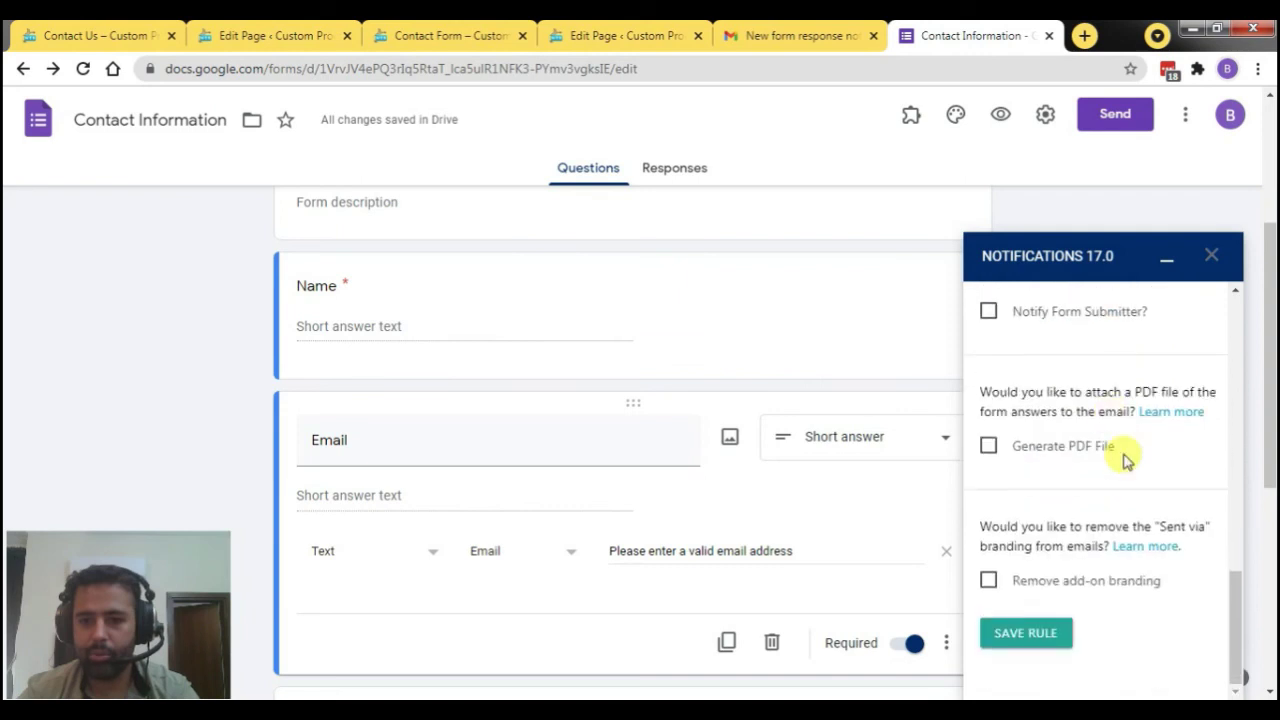
left_click(1058, 635)
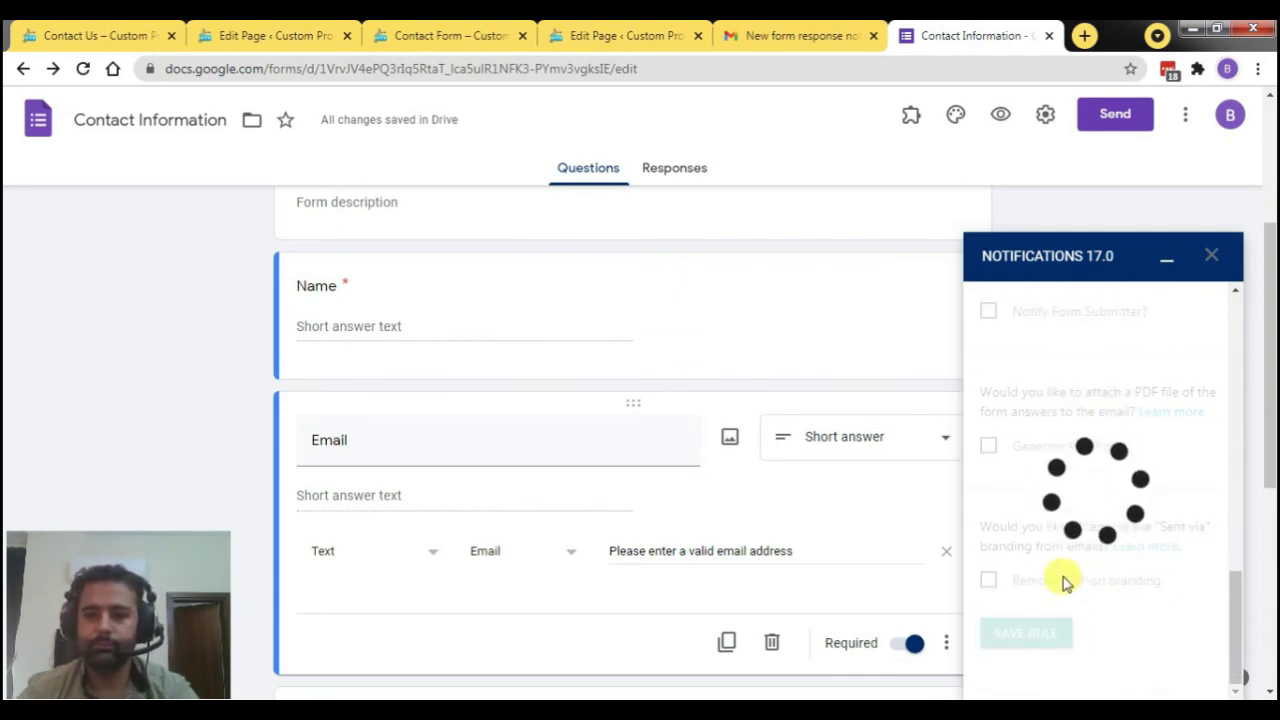
scroll(1063, 574, "up", 3)
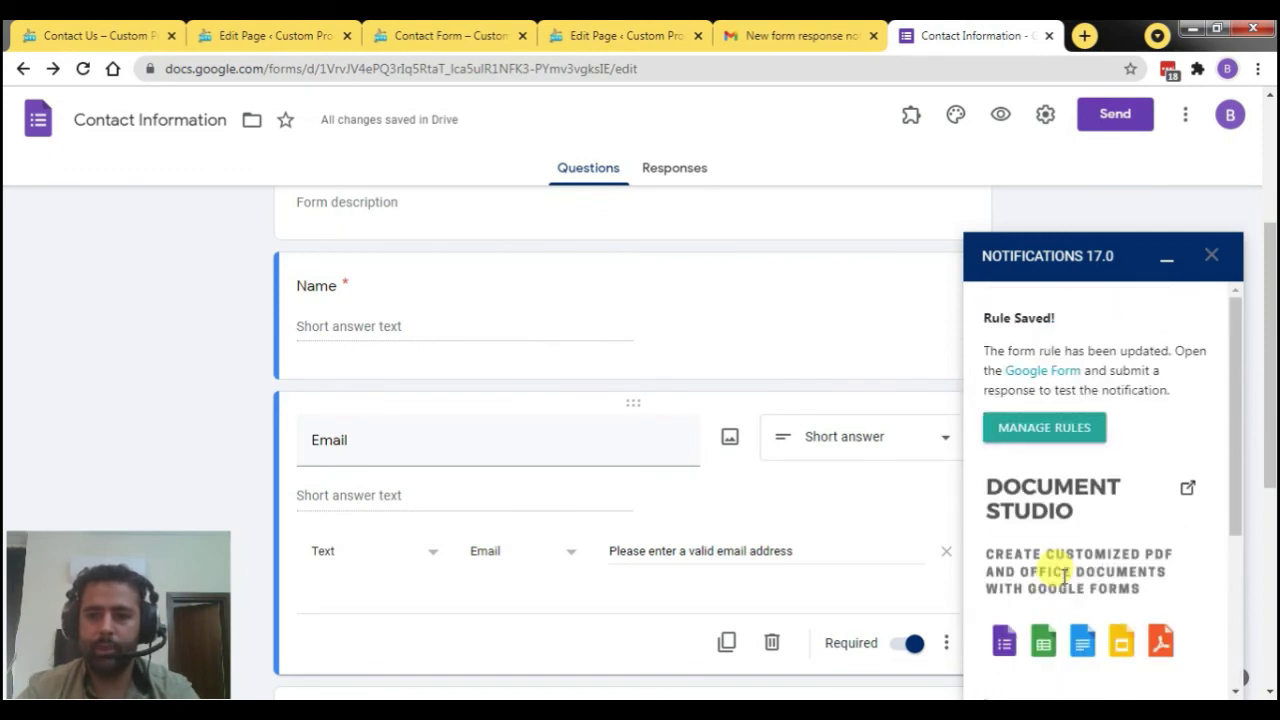
scroll(1066, 514, "down", 2)
scroll(1090, 450, "up", 2)
left_click(1209, 256)
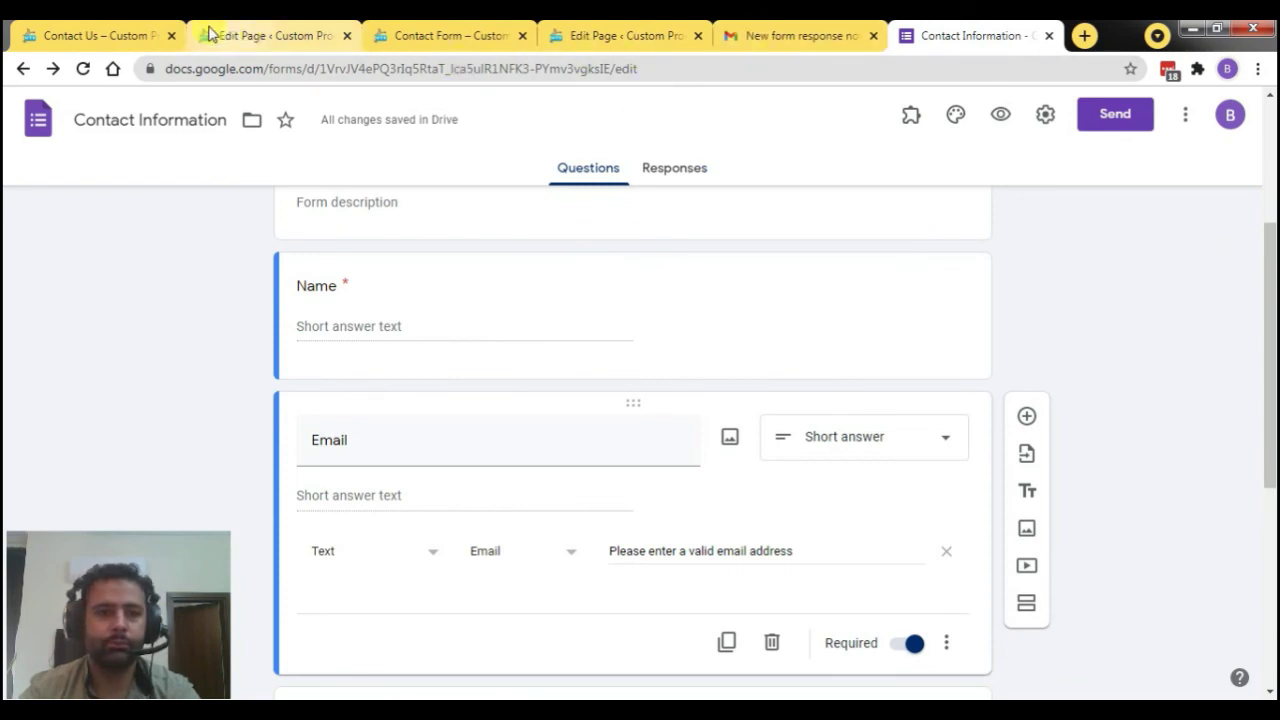
left_click(430, 35)
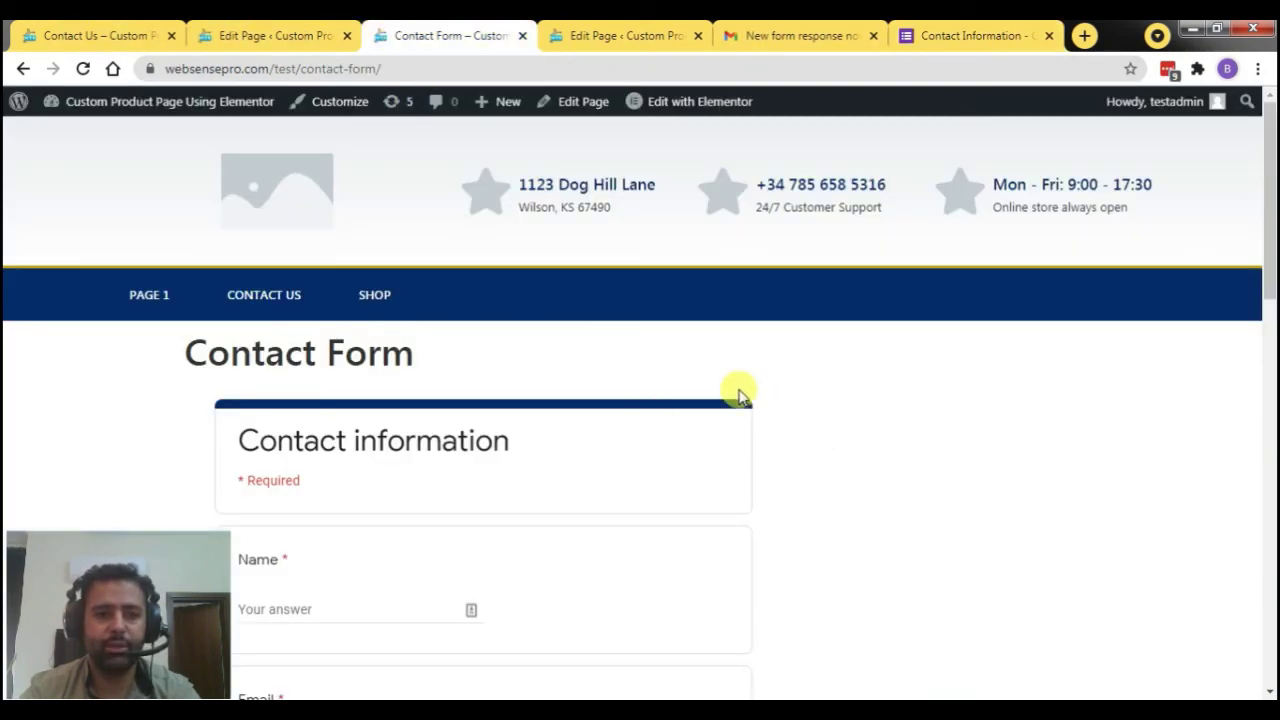
left_click_drag(160, 575, 1195, 575)
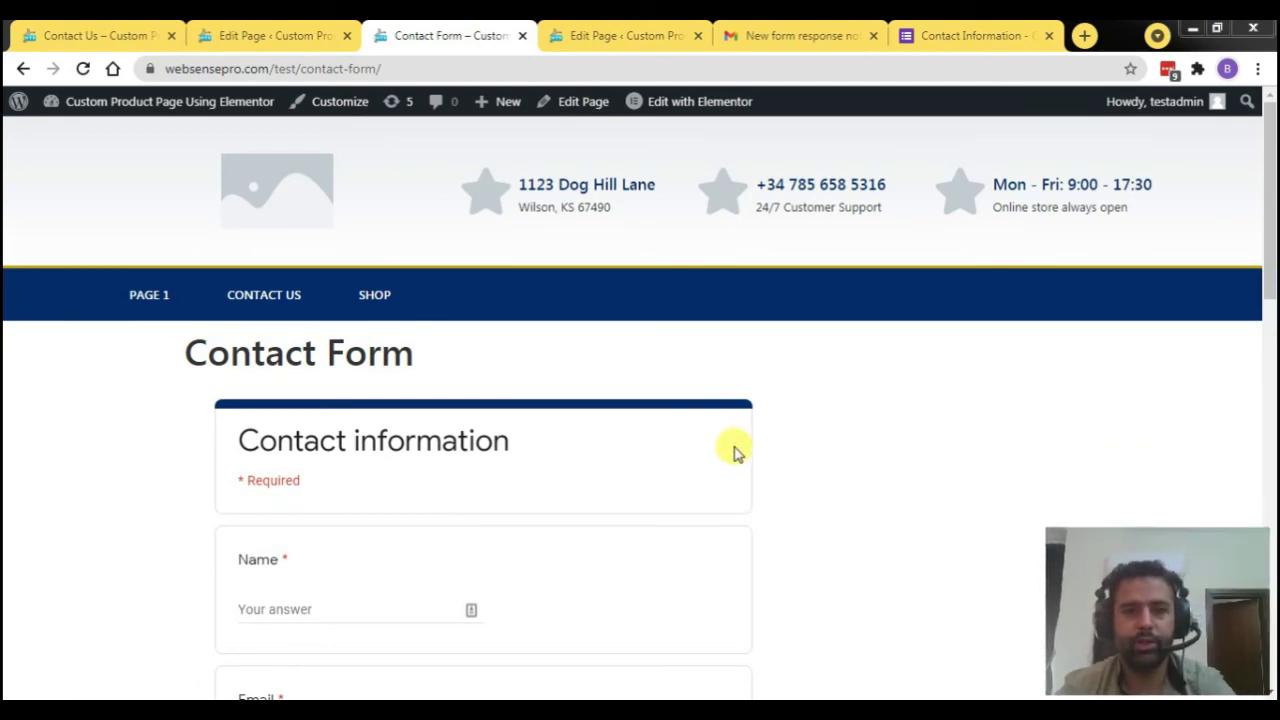
left_click(83, 68)
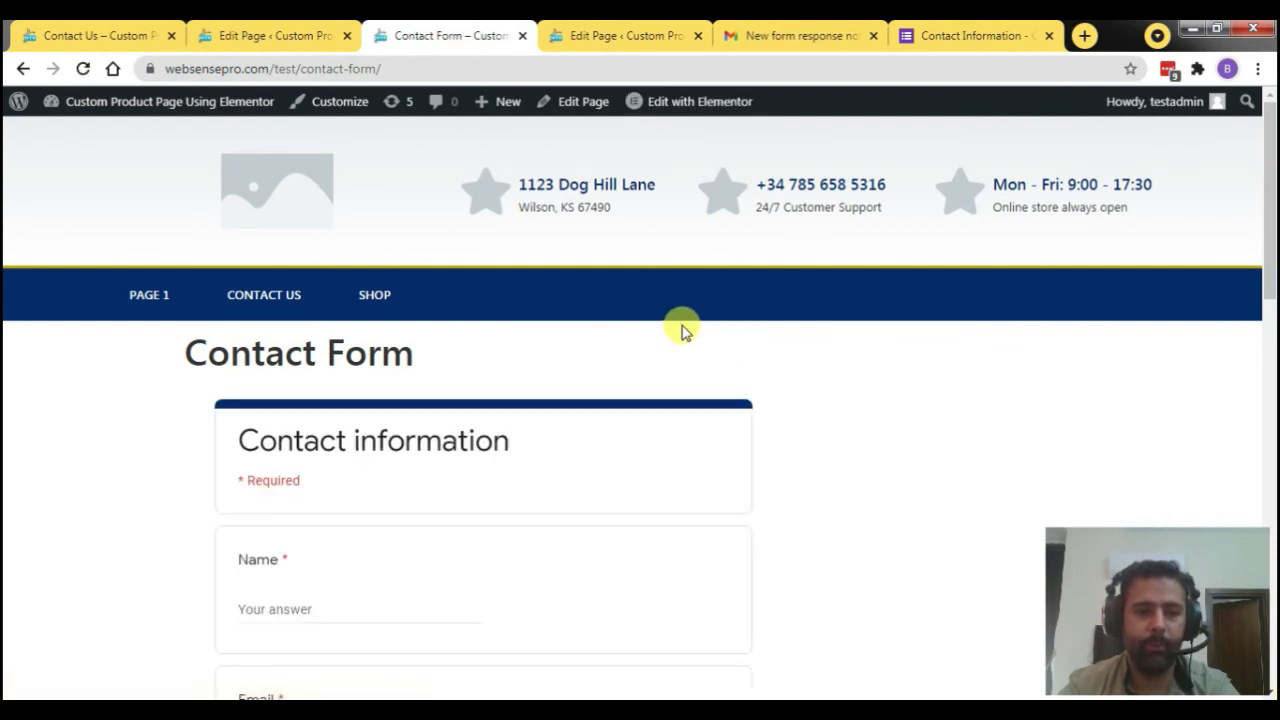
scroll(700, 330, "down", 3)
left_click(324, 329)
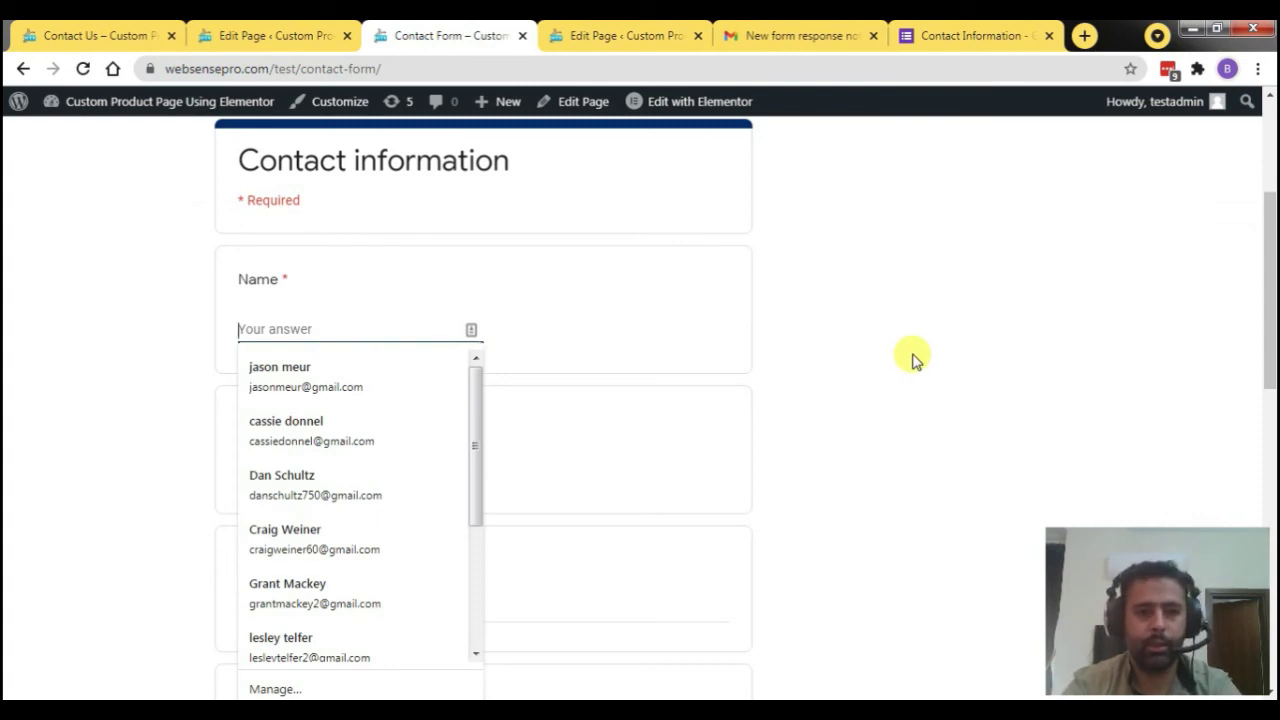
type("Test name 1")
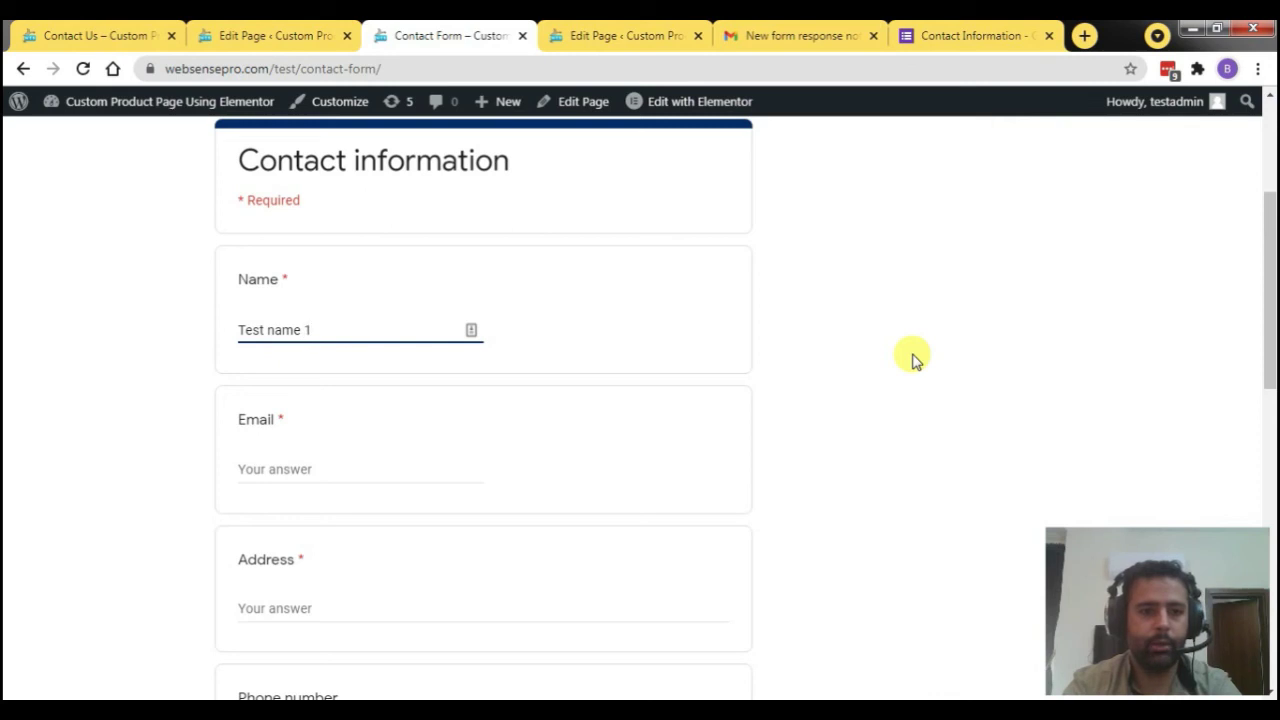
key("Tab")
type("test@gmail.")
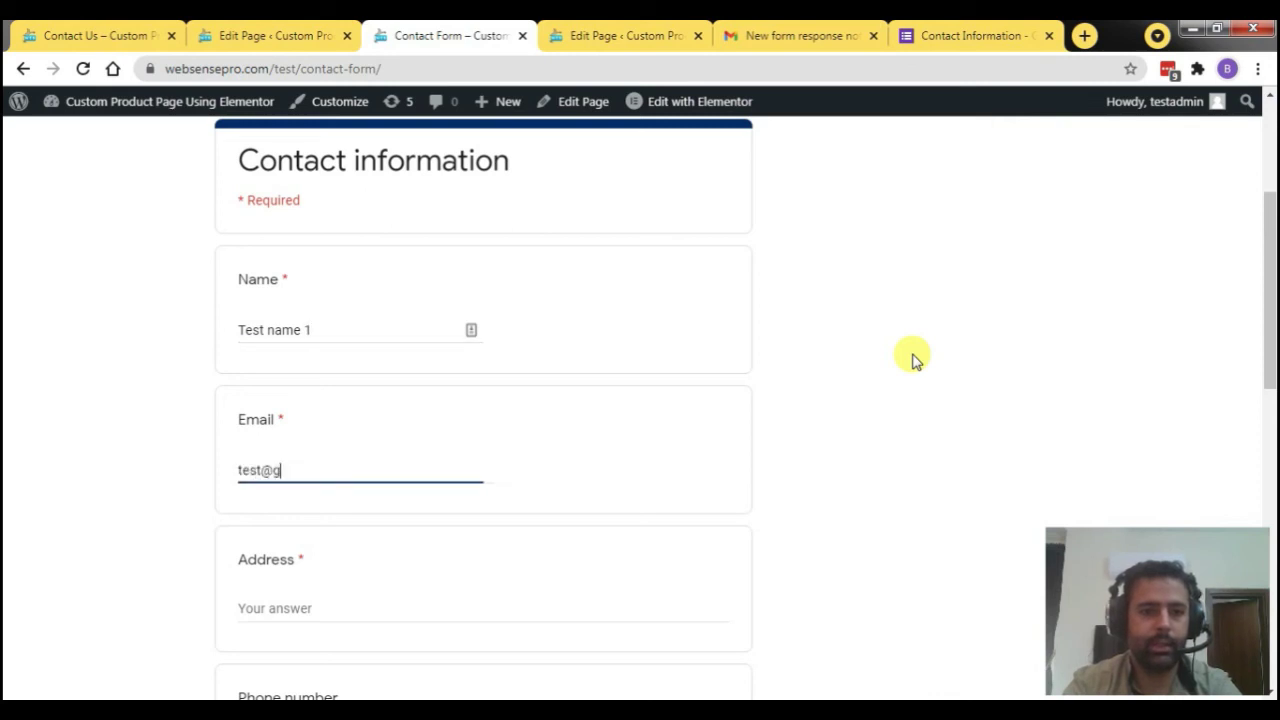
type("com")
key("Tab")
type("testing")
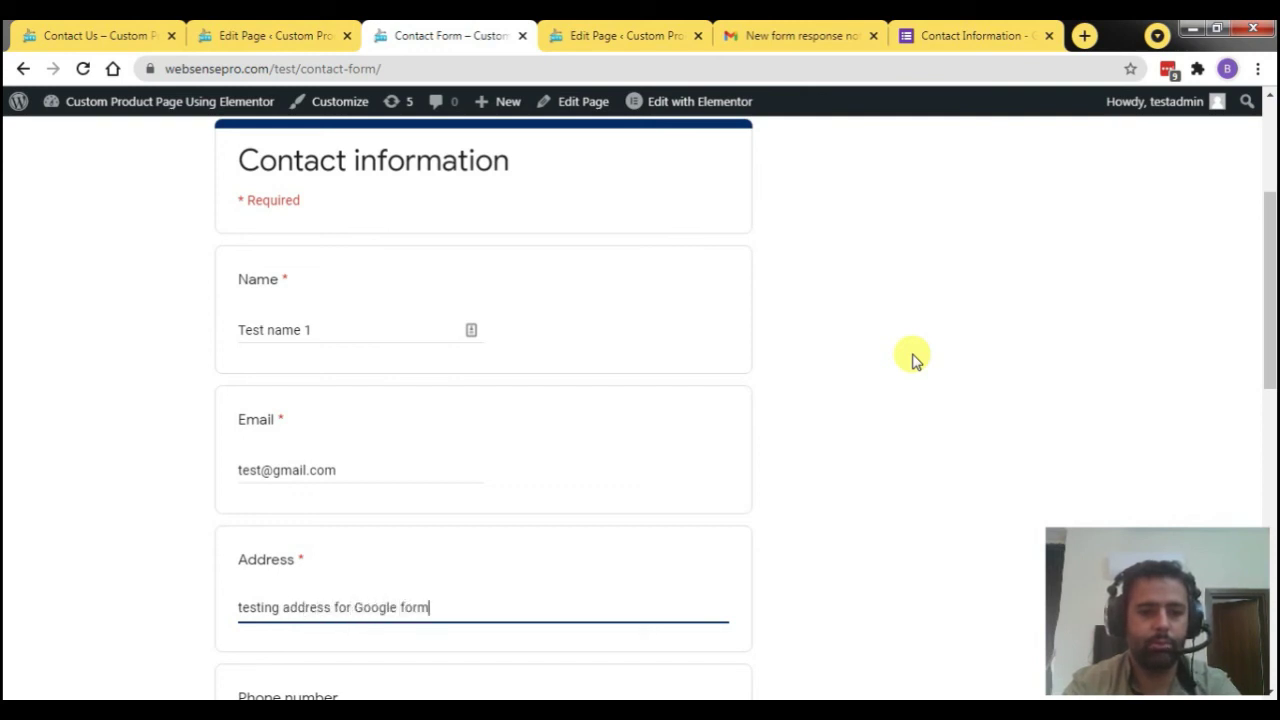
Enter phone number 123123 and a testing comment, then submit the response.
scroll(743, 263, "down", 3)
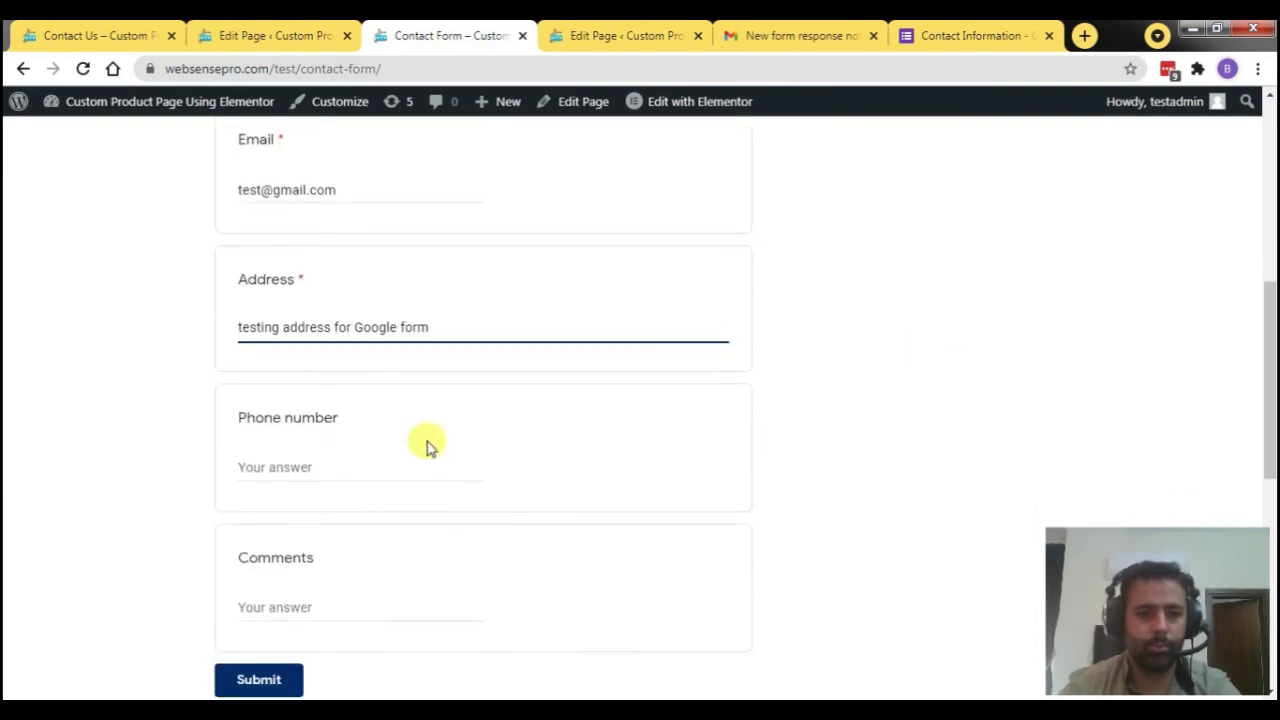
left_click(397, 462)
type("123")
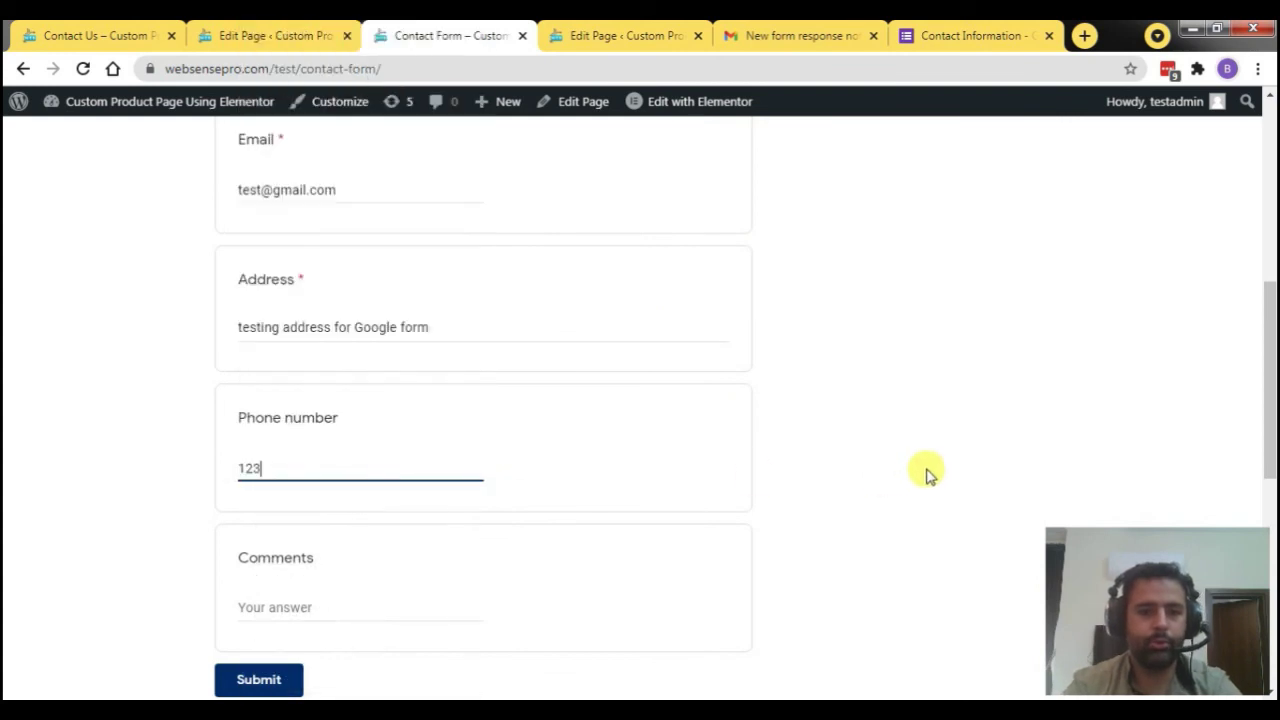
type("123")
key("Tab")
type("ting co")
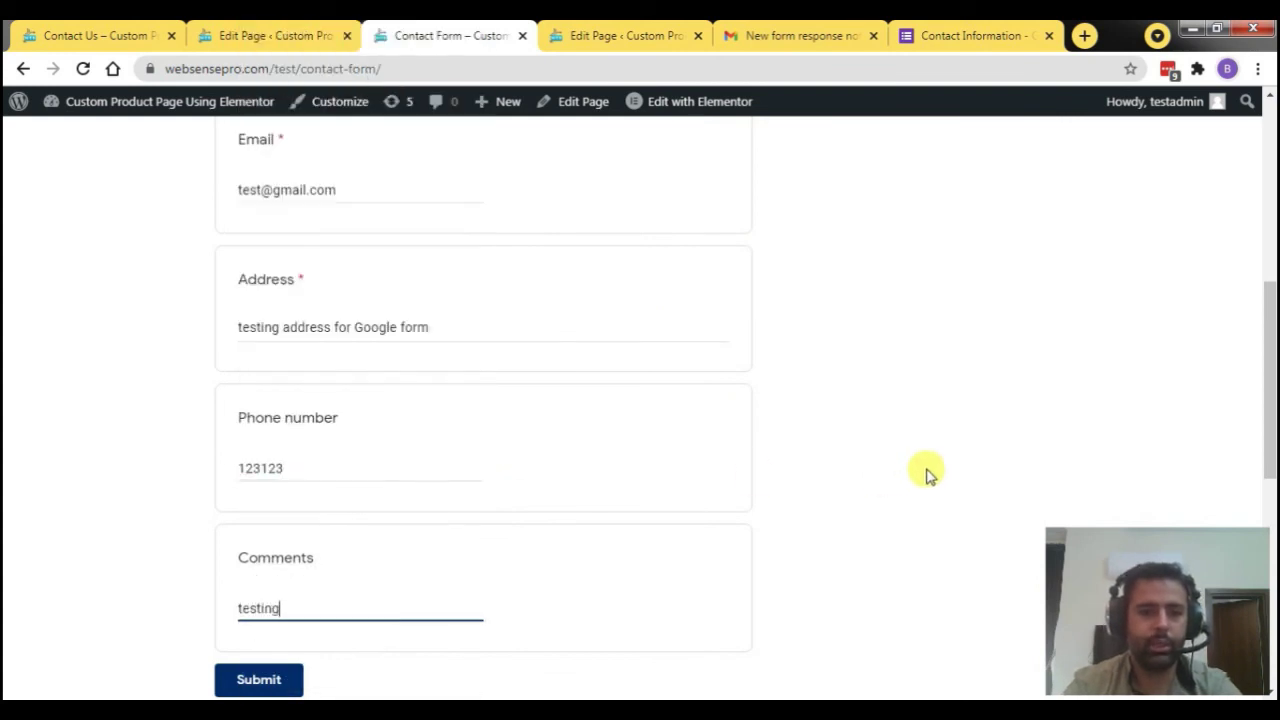
type("mment")
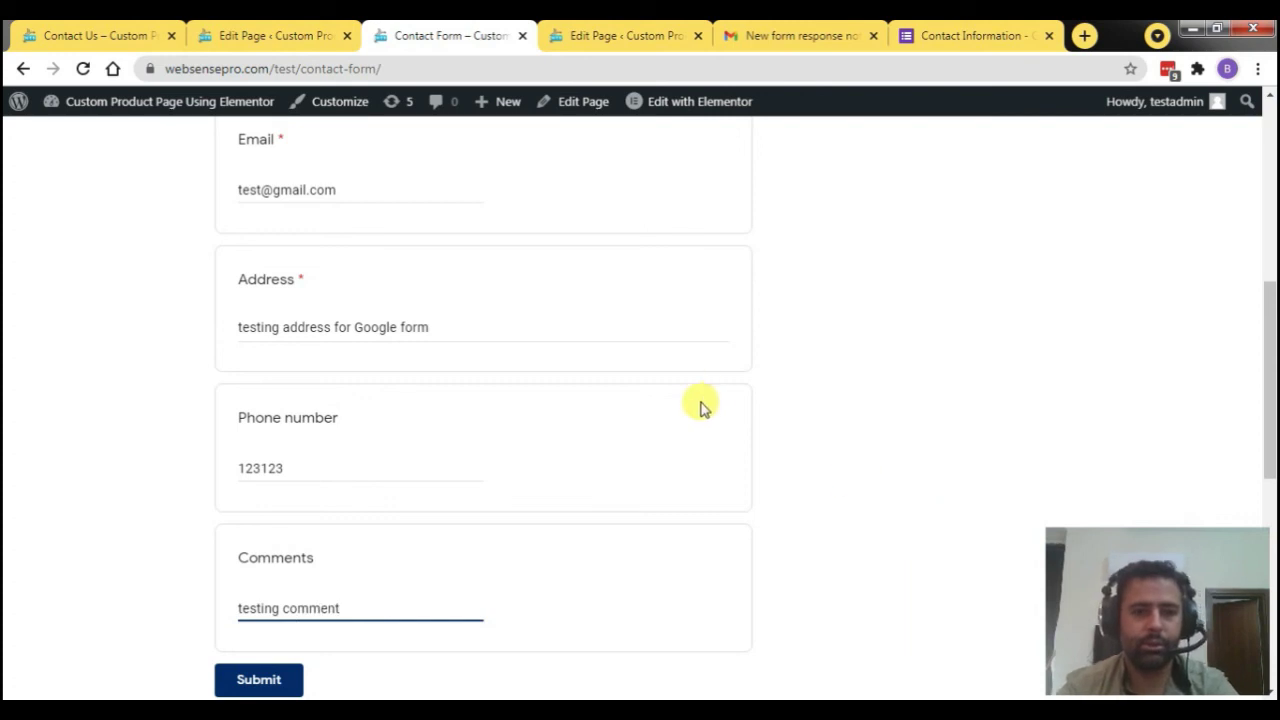
scroll(703, 440, "down", 1)
left_click(240, 590)
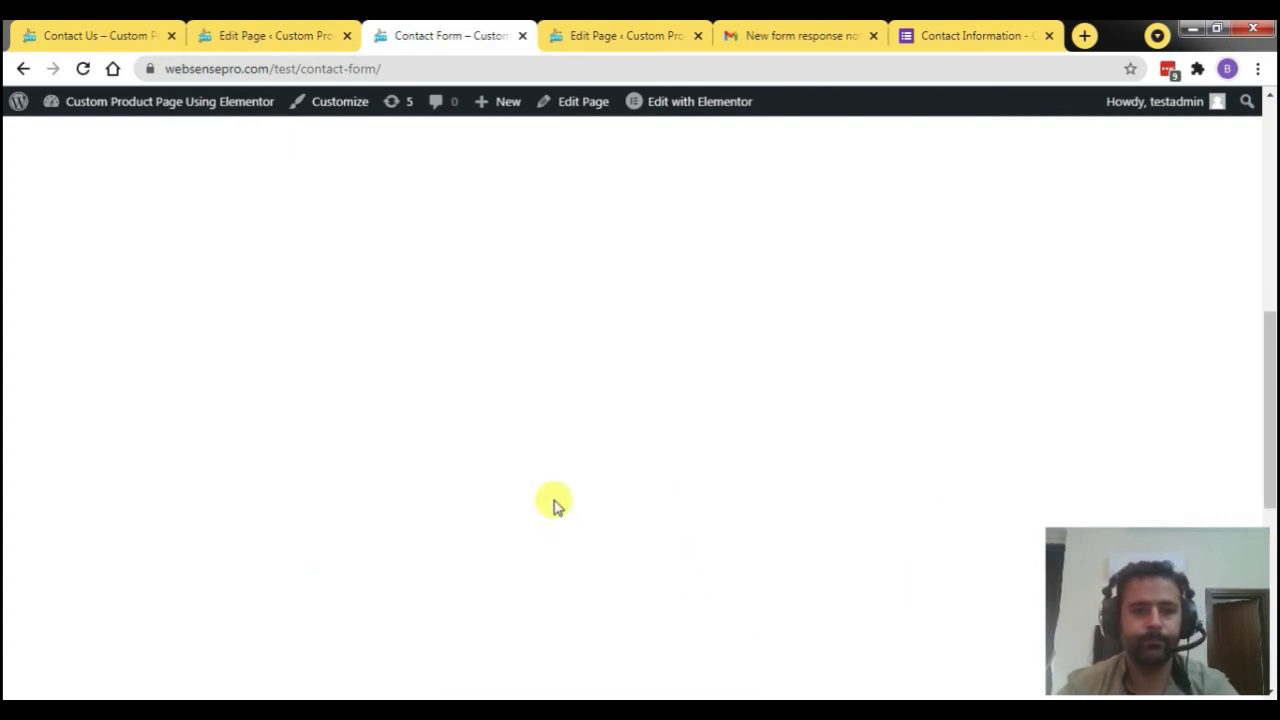
scroll(551, 503, "up", 1)
scroll(520, 485, "up", 1)
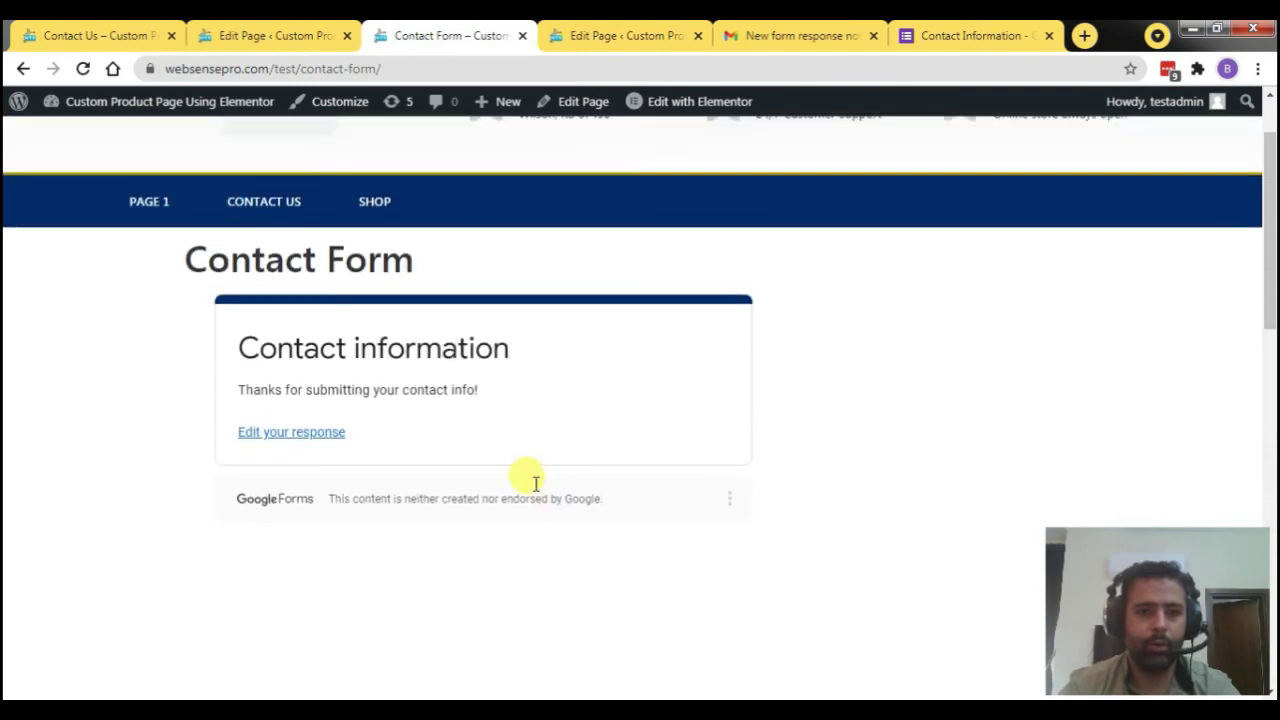
left_click_drag(512, 348, 497, 387)
left_click(557, 414)
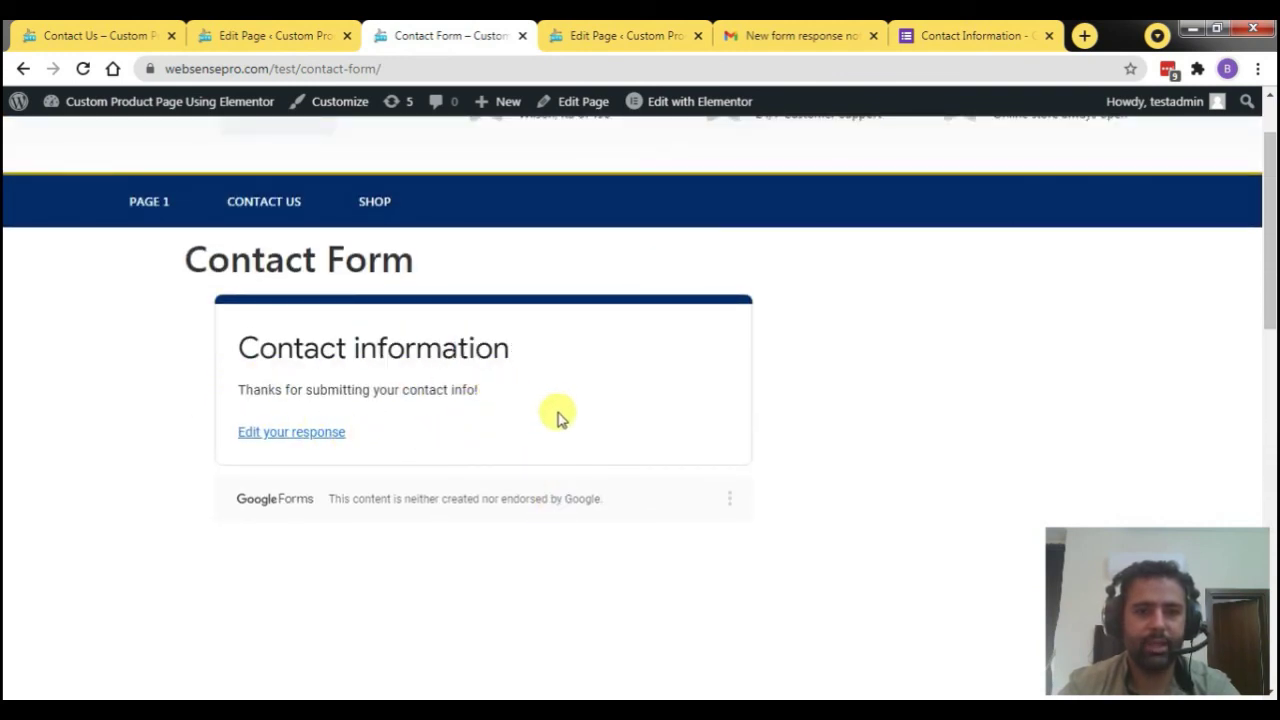
Refresh the Gmail inbox to fetch the new notification email.
left_click(793, 38)
scroll(686, 384, "up", 3)
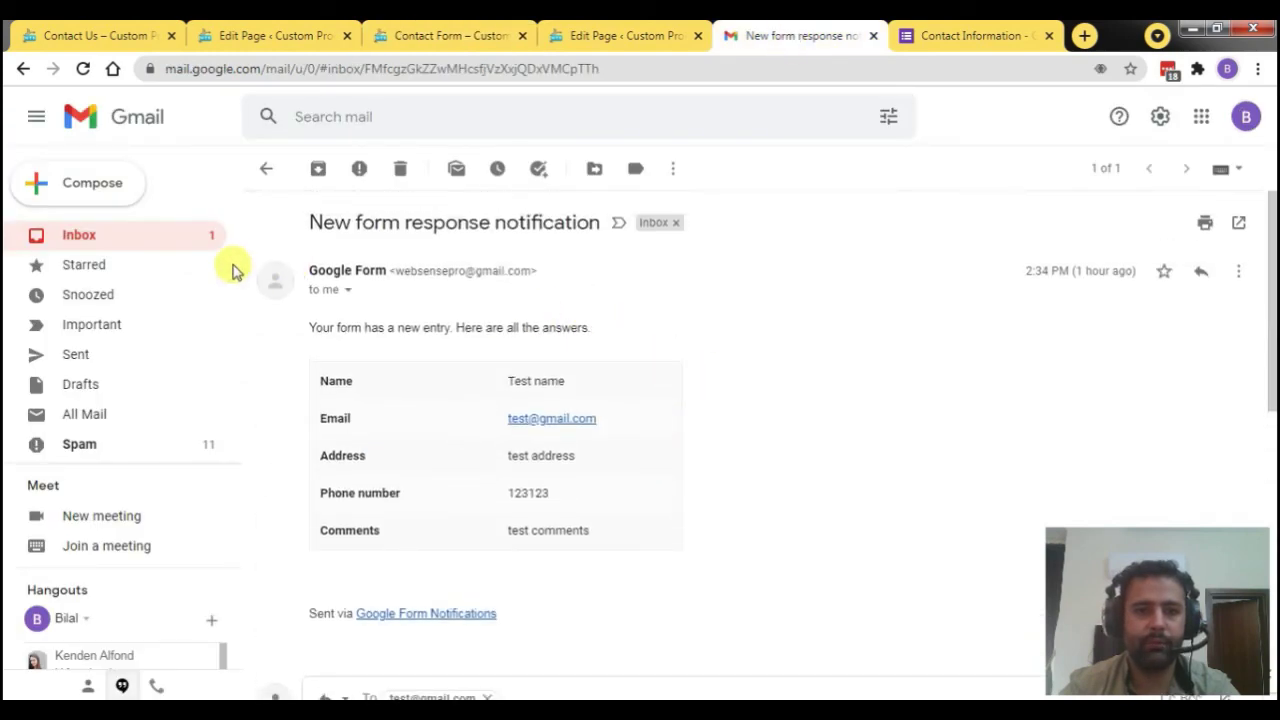
left_click(166, 240)
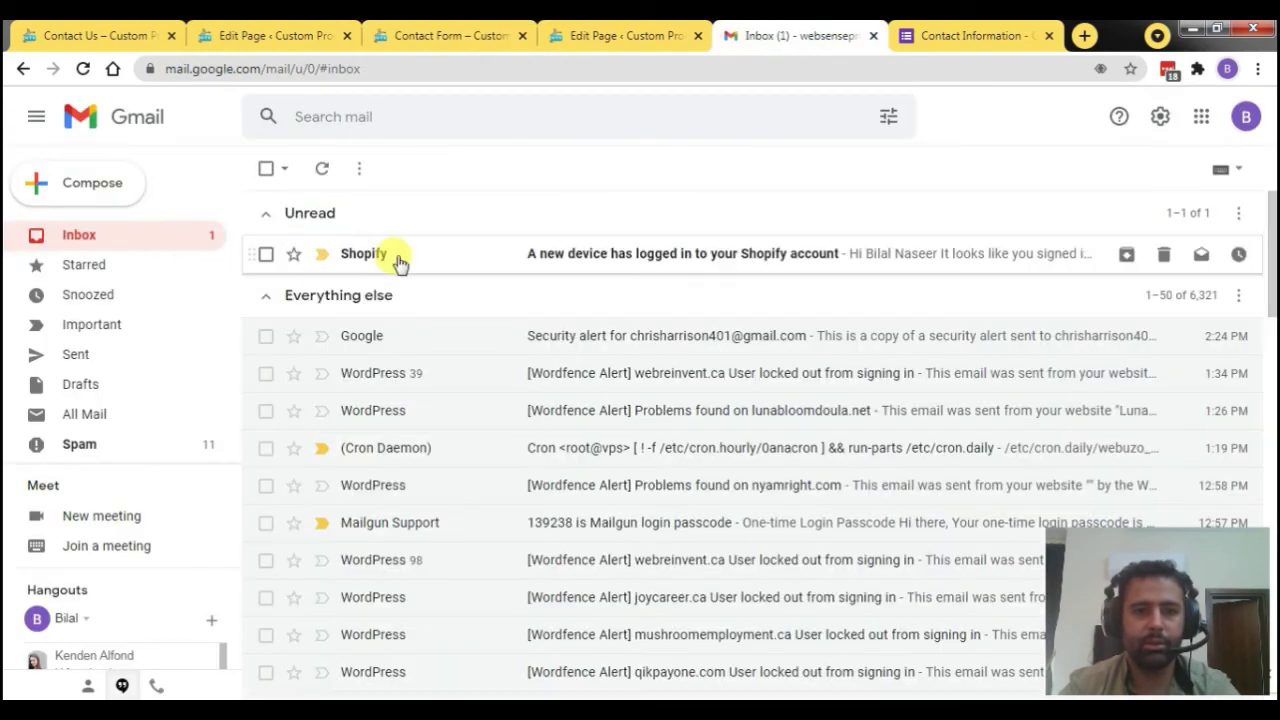
left_click(408, 253)
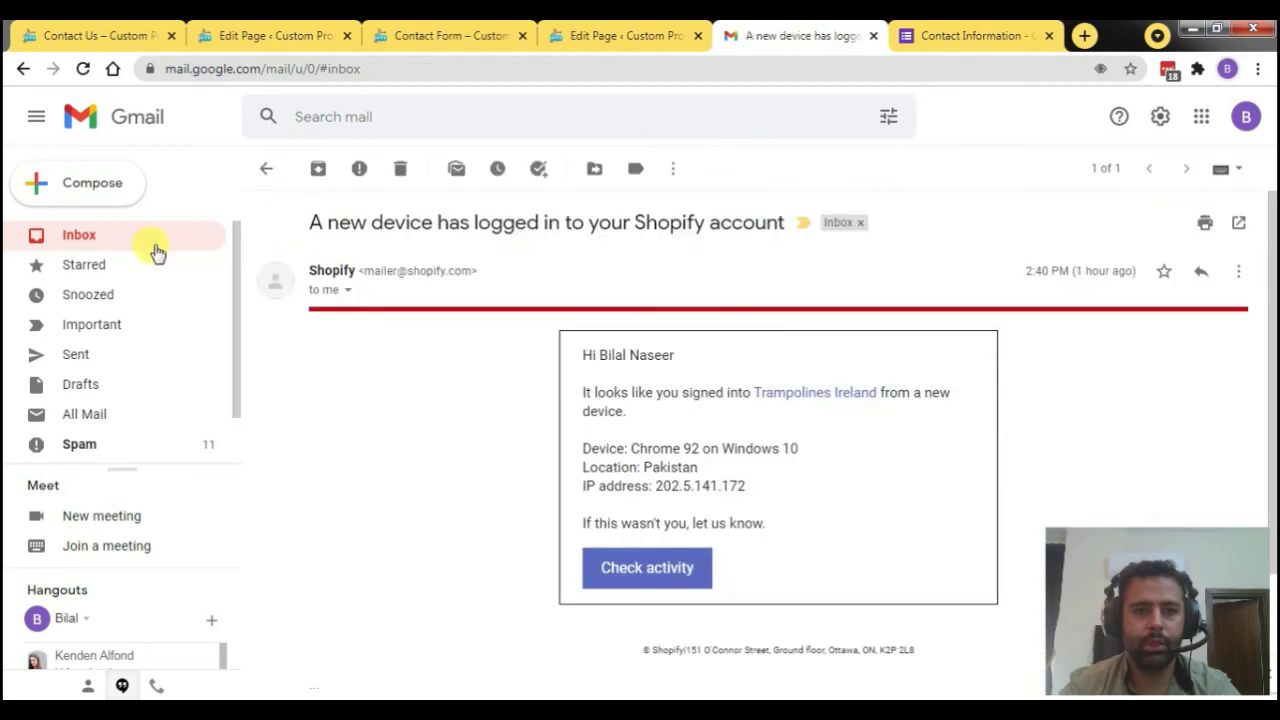
left_click(220, 238)
left_click(320, 168)
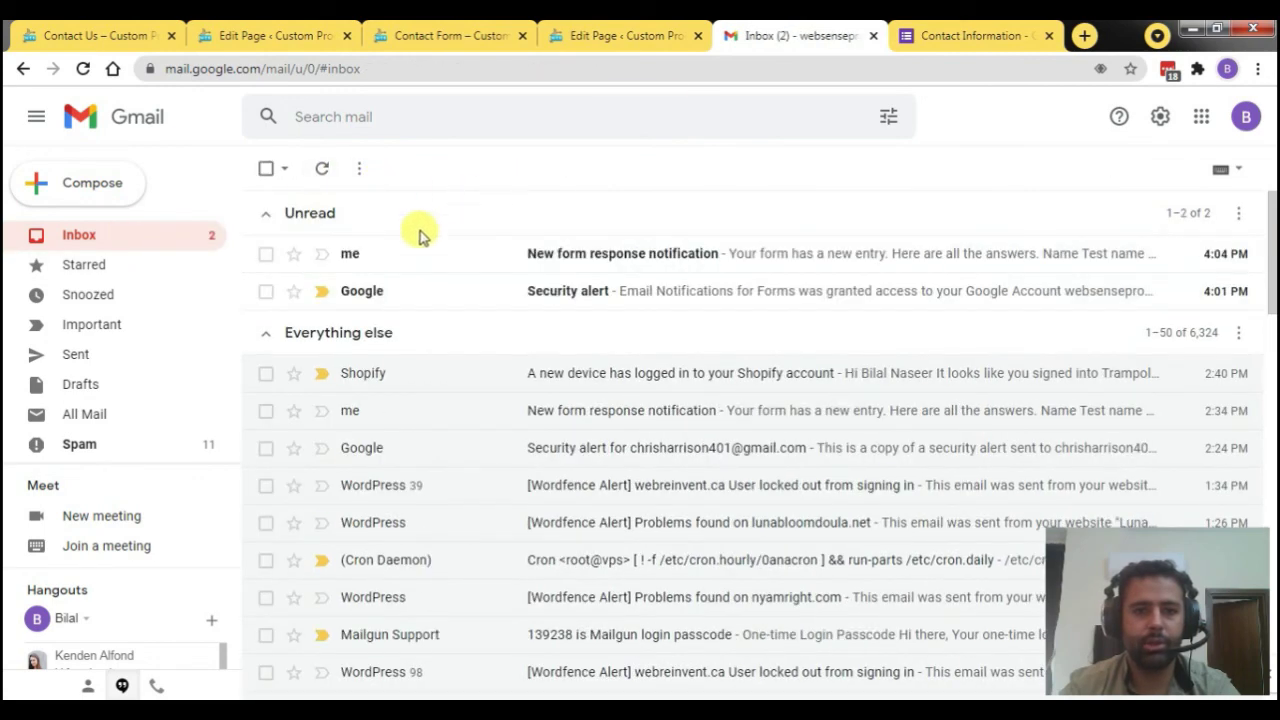
Open the new form response email and review the submitted name, email, address and phone.
mouse_move(700, 254)
left_click(563, 261)
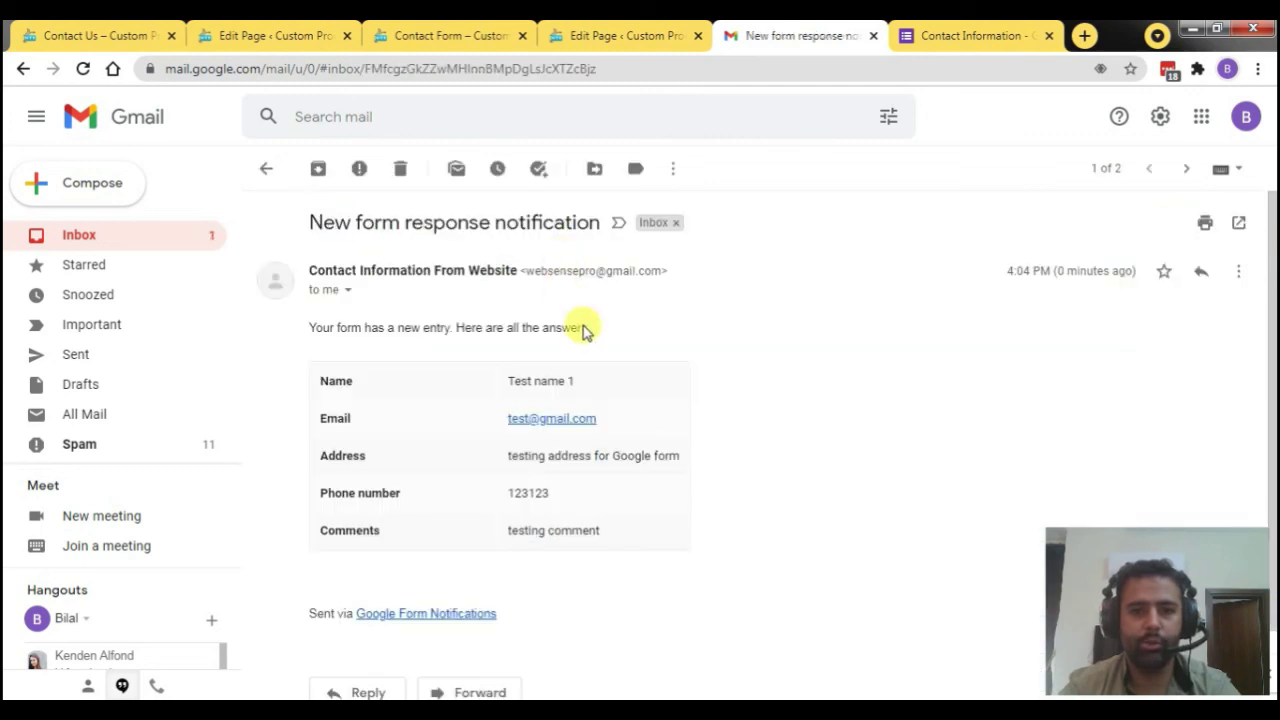
mouse_move(500, 383)
left_mouse_down()
mouse_move(586, 386)
mouse_move(500, 430)
mouse_move(609, 466)
mouse_move(623, 491)
mouse_move(491, 500)
mouse_move(608, 540)
left_mouse_up()
left_click(583, 517)
left_click(503, 537)
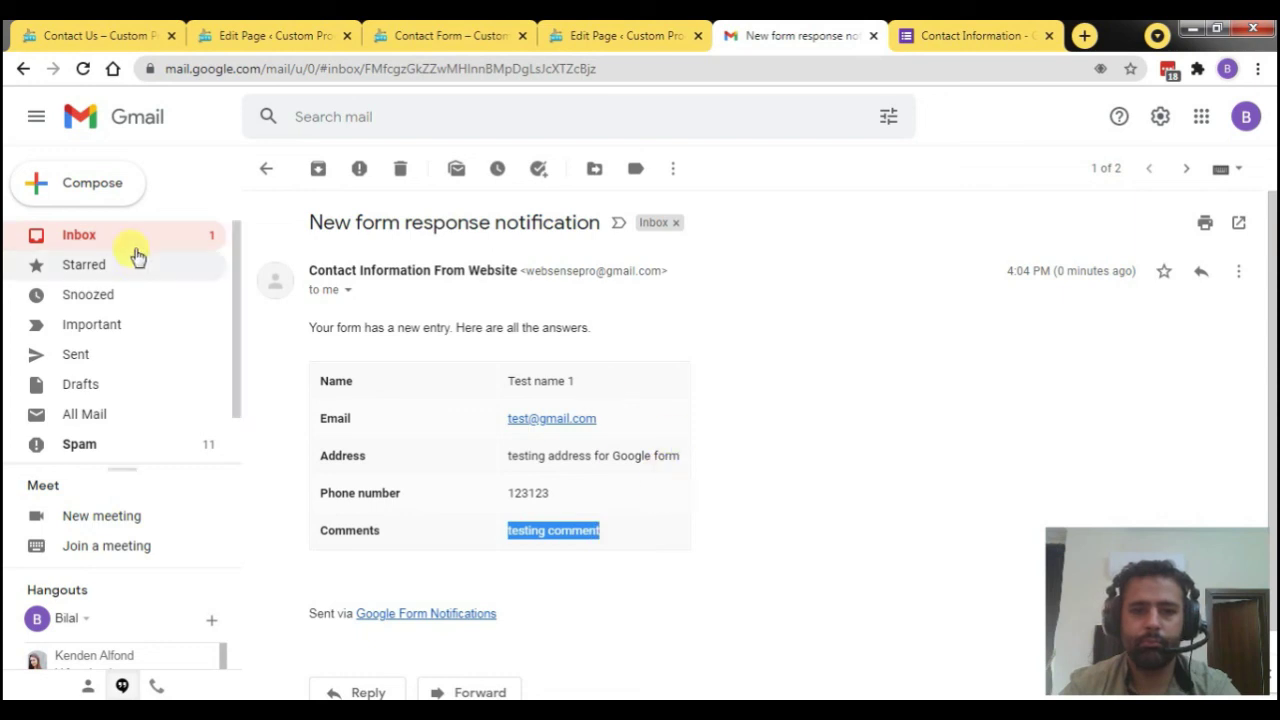
left_click(168, 247)
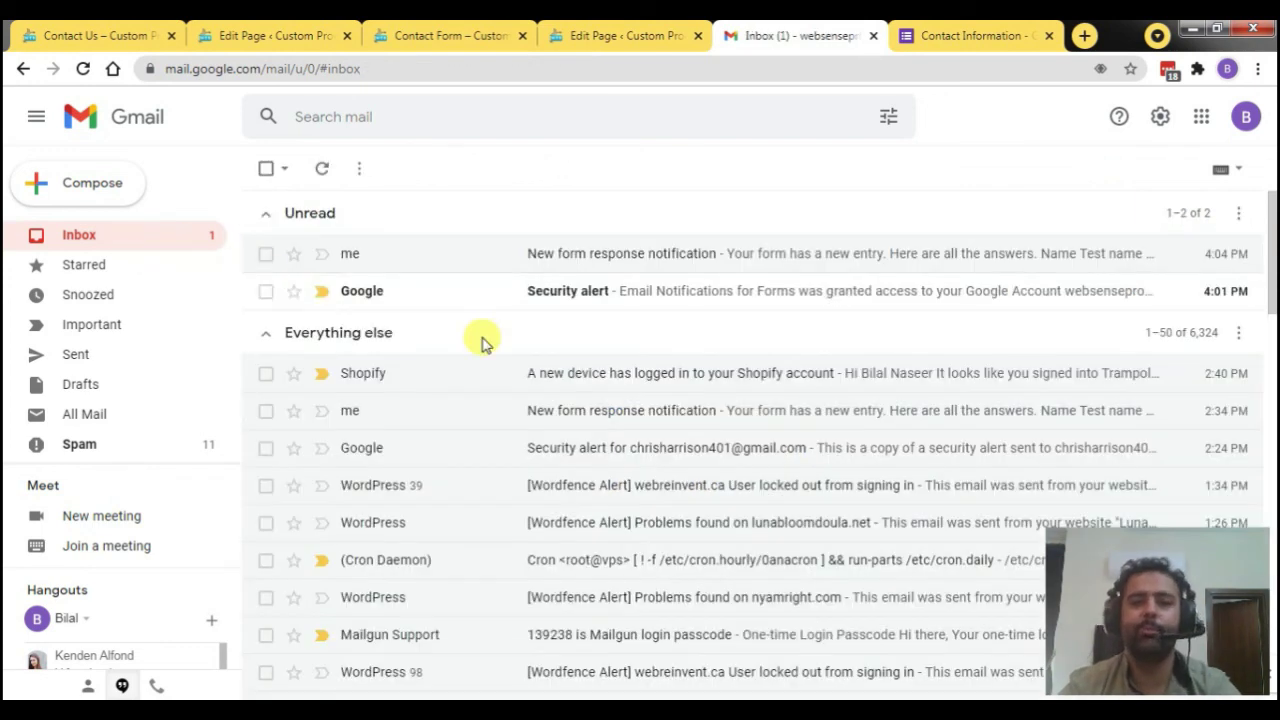